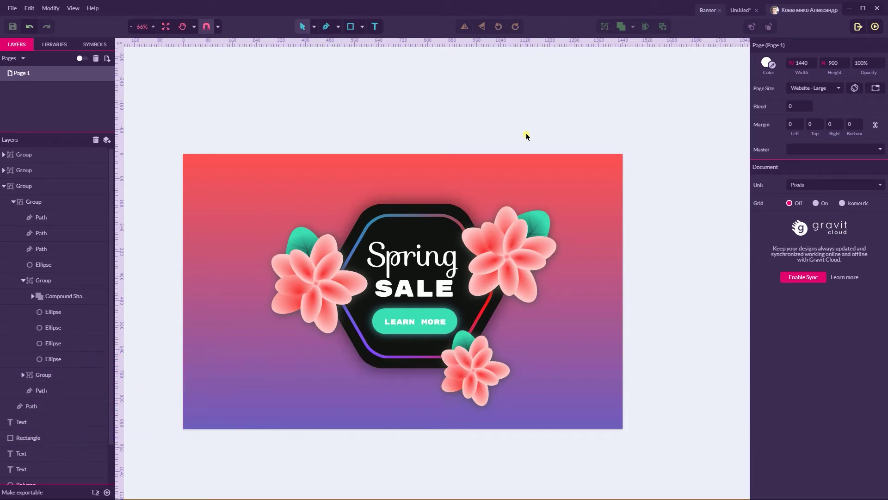
Step: Create a new 1440 × 900 px document from the Website - Large preset
{"action": "key", "text": "ctrl+n"}
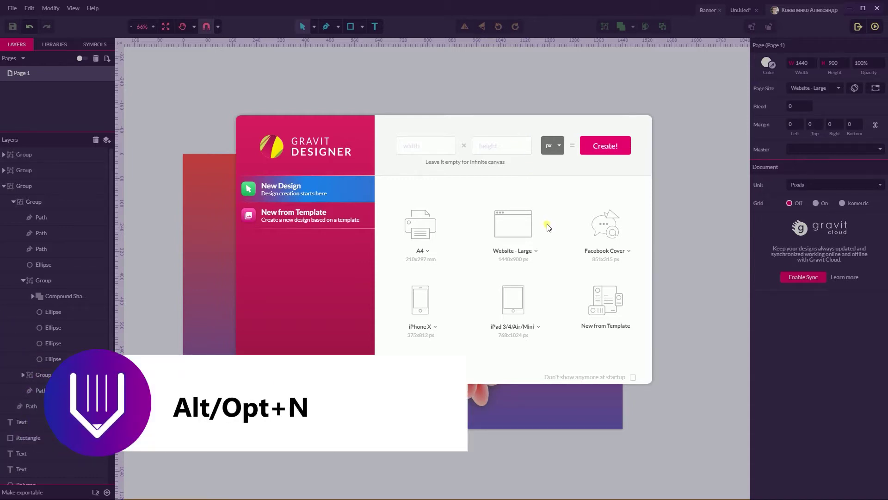
{"action": "left_click", "coordinate": [512, 227]}
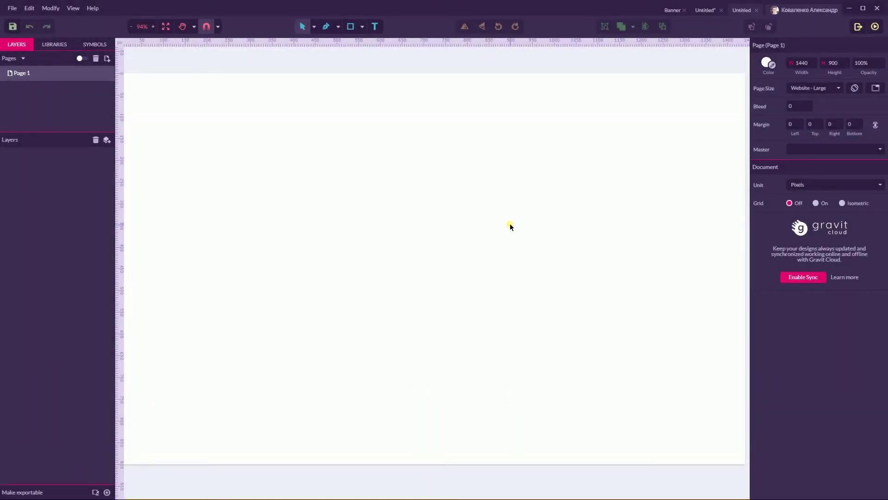
{"action": "key", "text": "ctrl+minus"}
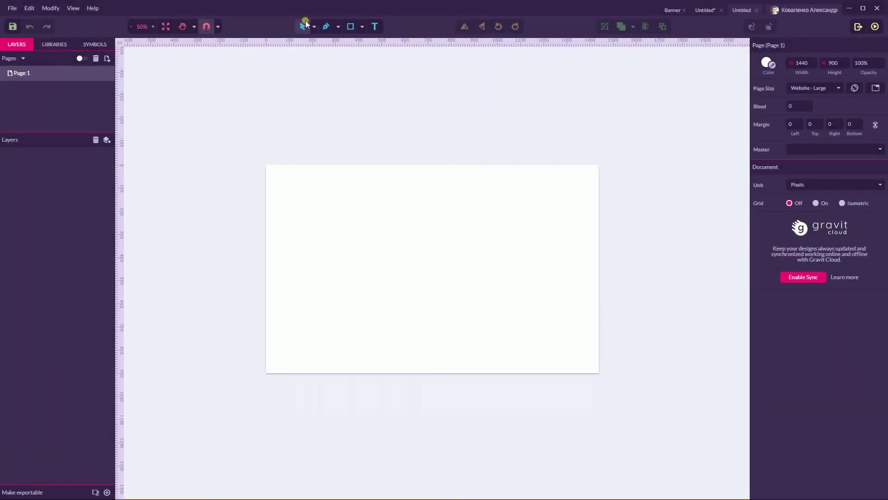
Step: Draw a hexagon about 580 × 502 px at the centre of the page with the Polygon tool
{"action": "left_click", "coordinate": [362, 26]}
{"action": "left_click", "coordinate": [387, 76]}
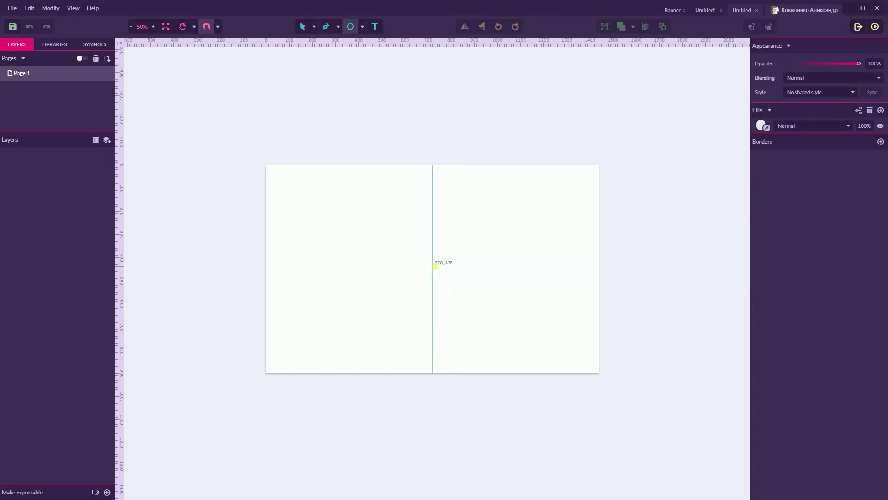
{"action": "left_click_drag", "start_coordinate": [436, 268], "coordinate": [464, 328]}
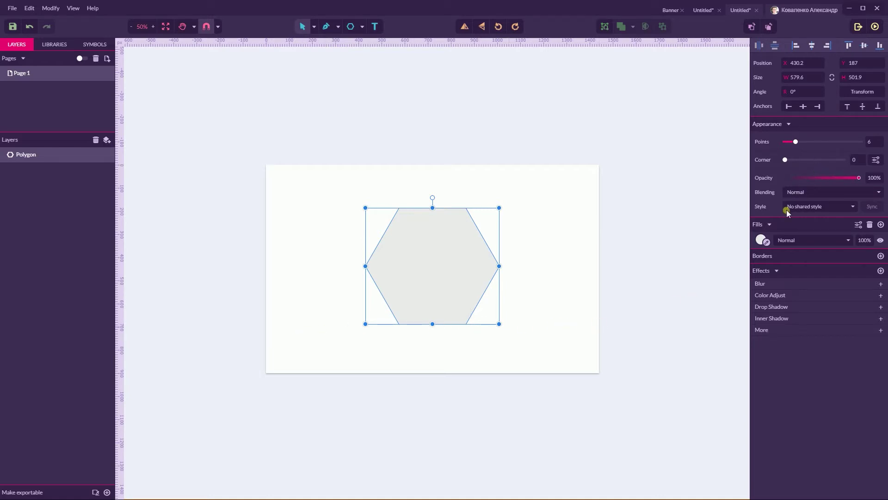
Step: Style the hexagon with a #000000 fill and 34.8 corner rounding, and nudge it slightly up and right
{"action": "left_click", "coordinate": [761, 240]}
{"action": "left_click", "coordinate": [757, 315]}
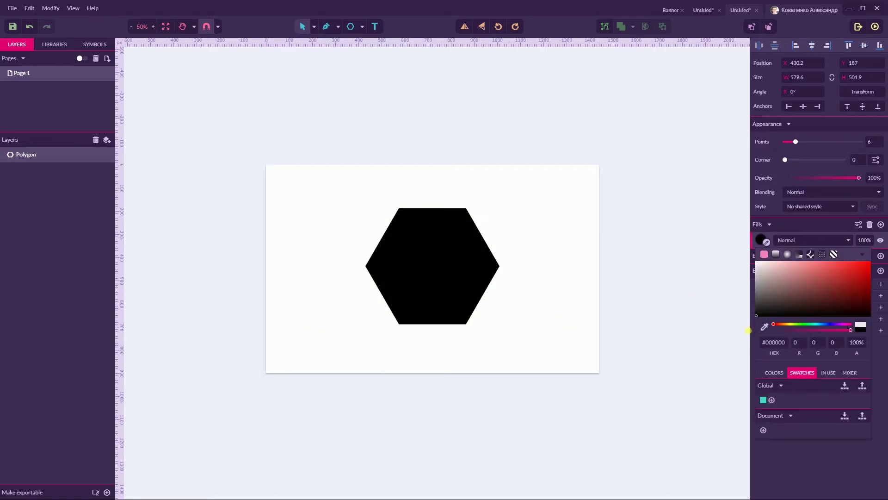
{"action": "left_click_drag", "start_coordinate": [785, 160], "coordinate": [799, 160]}
{"action": "left_click_drag", "start_coordinate": [460, 232], "coordinate": [465, 236]}
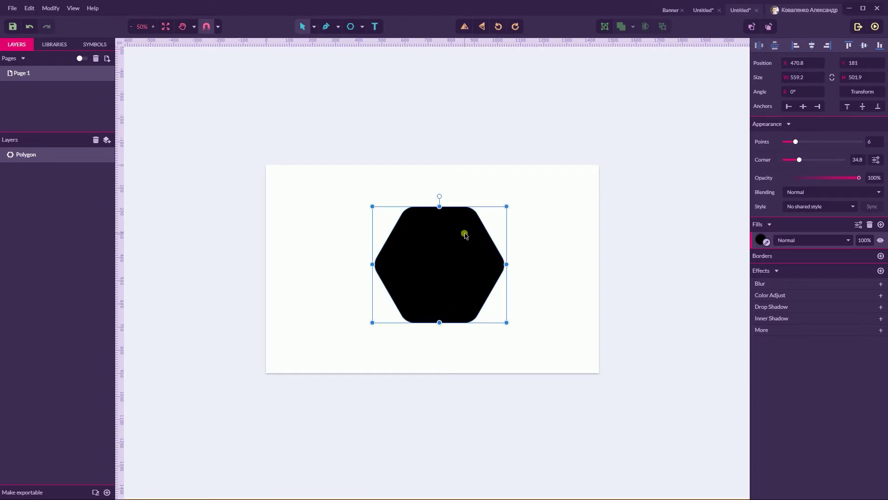
Step: Duplicate the black hexagon and scale the copy down around its centre to about 459 × 415 px
{"action": "key", "text": "ctrl+d"}
{"action": "left_click_drag", "start_coordinate": [508, 206], "coordinate": [498, 222]}
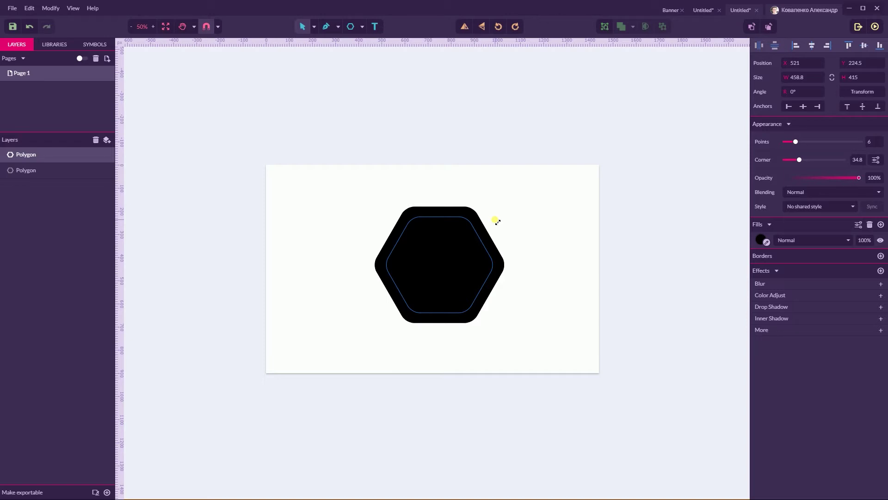
{"action": "left_click_drag", "start_coordinate": [498, 222], "coordinate": [499, 221]}
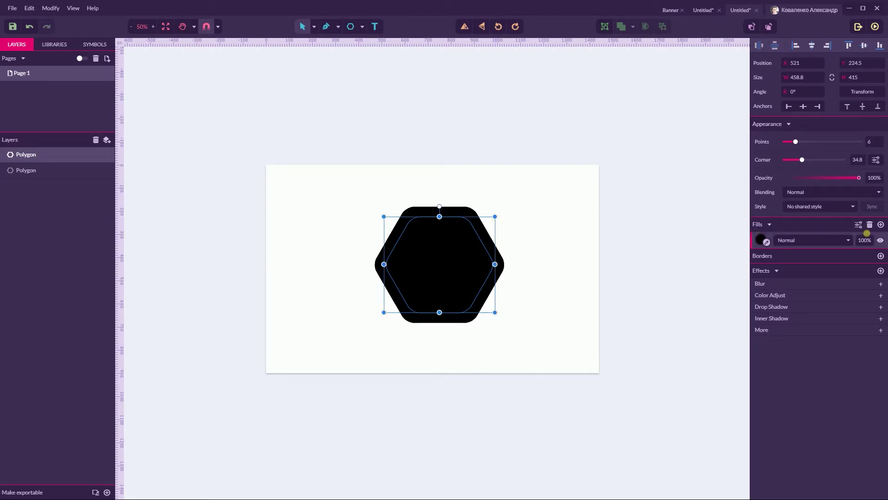
Step: Remove the inner hexagon's fill and give it a border with a width of 7
{"action": "left_click", "coordinate": [870, 225]}
{"action": "left_click", "coordinate": [881, 239]}
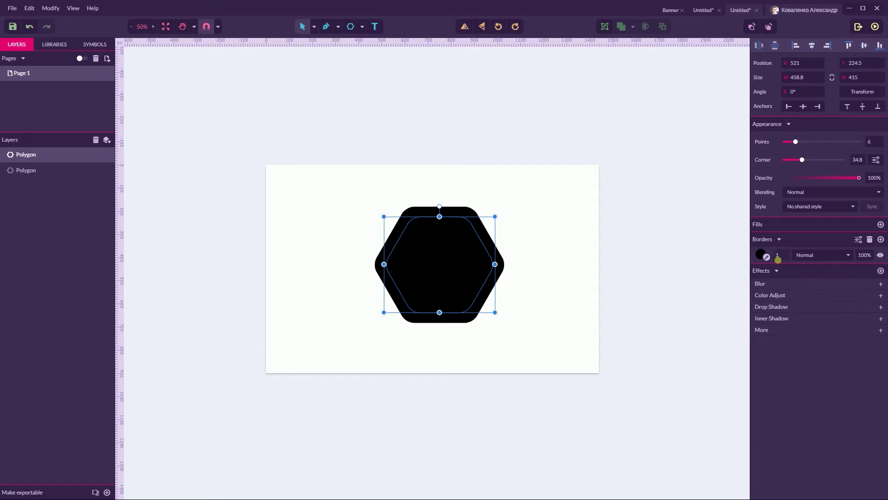
{"action": "left_click", "coordinate": [781, 257]}
{"action": "type", "text": "3"}
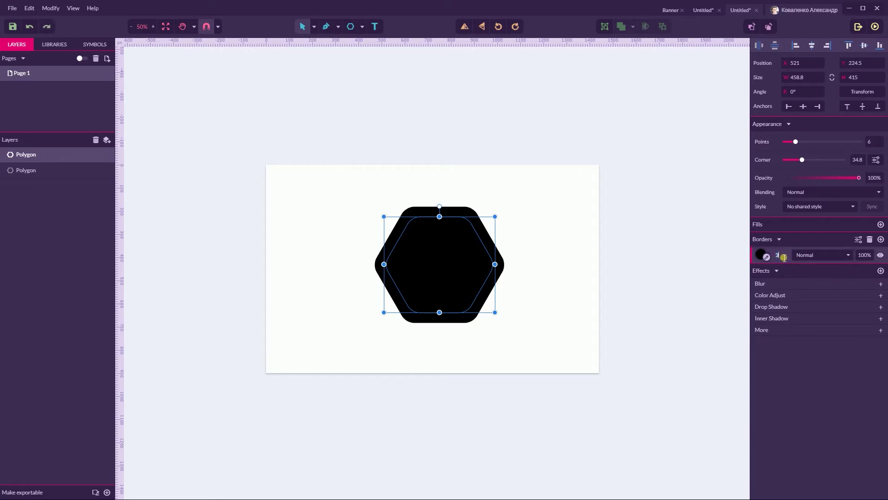
Step: Change the inner hexagon's border to an angular gradient using the saved red, purple and blue global swatch
{"action": "left_click", "coordinate": [761, 255]}
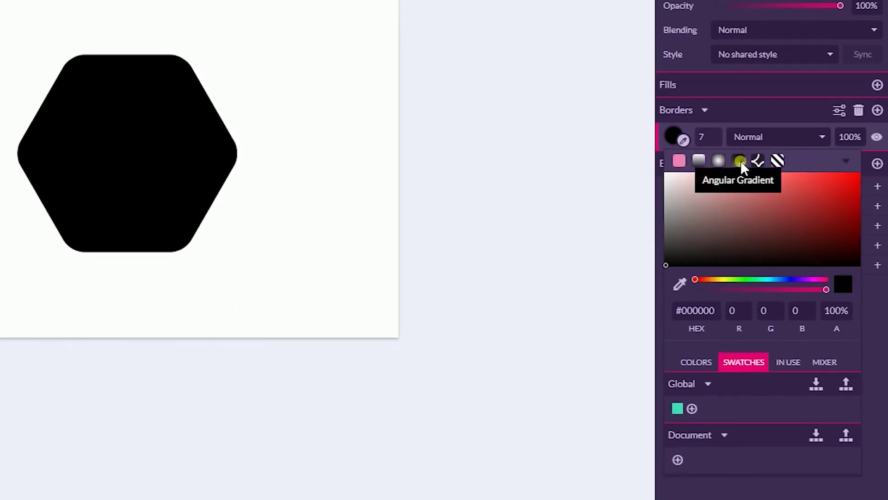
{"action": "left_click", "coordinate": [741, 163]}
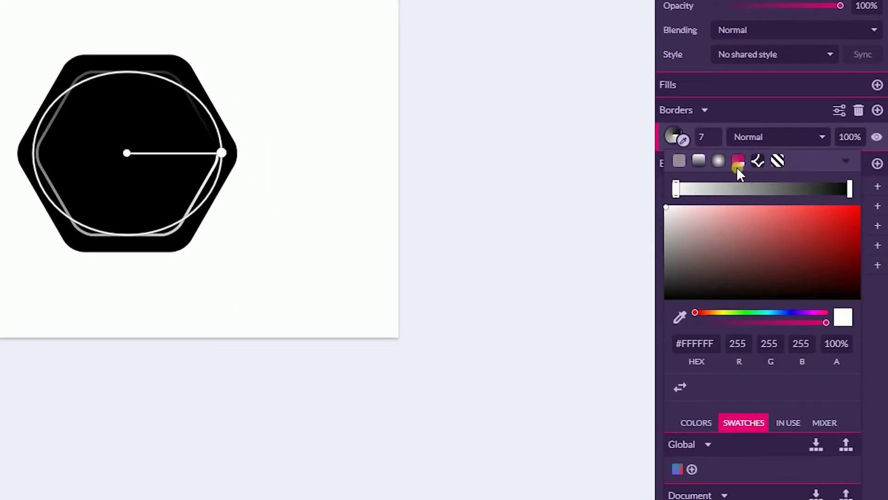
{"action": "left_click", "coordinate": [682, 472]}
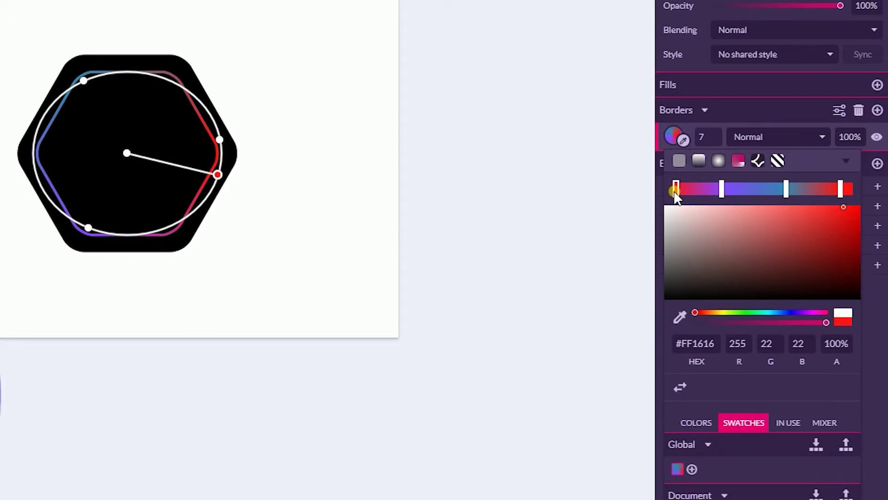
Step: Adjust the border gradient's stops, placing the last red stop at the end, and set the border width to 9
{"action": "left_click", "coordinate": [720, 189]}
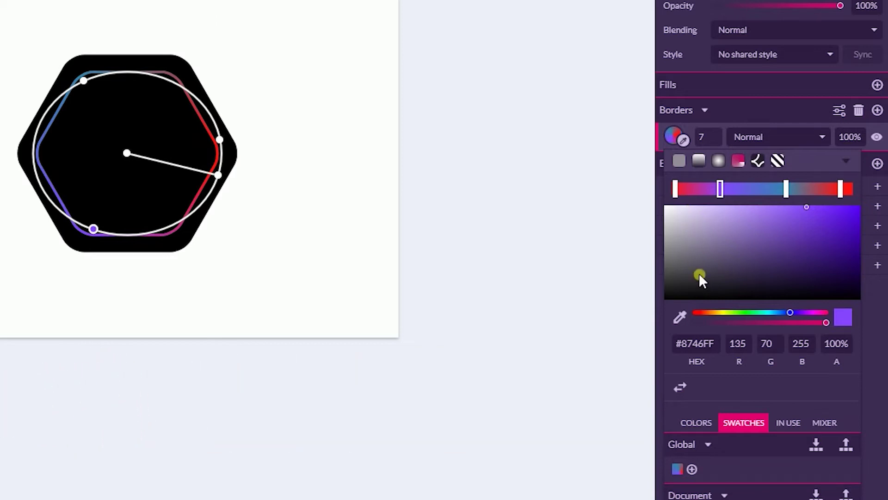
{"action": "left_click", "coordinate": [785, 190]}
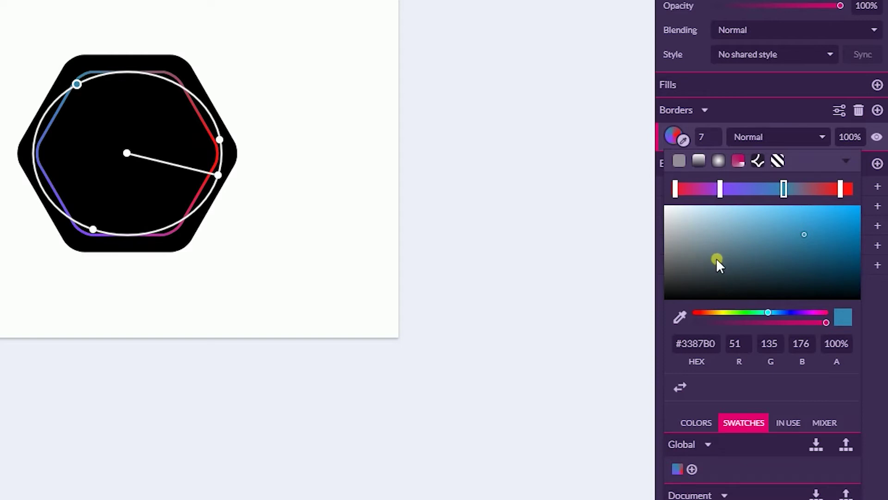
{"action": "left_click", "coordinate": [841, 188]}
{"action": "left_click", "coordinate": [851, 190]}
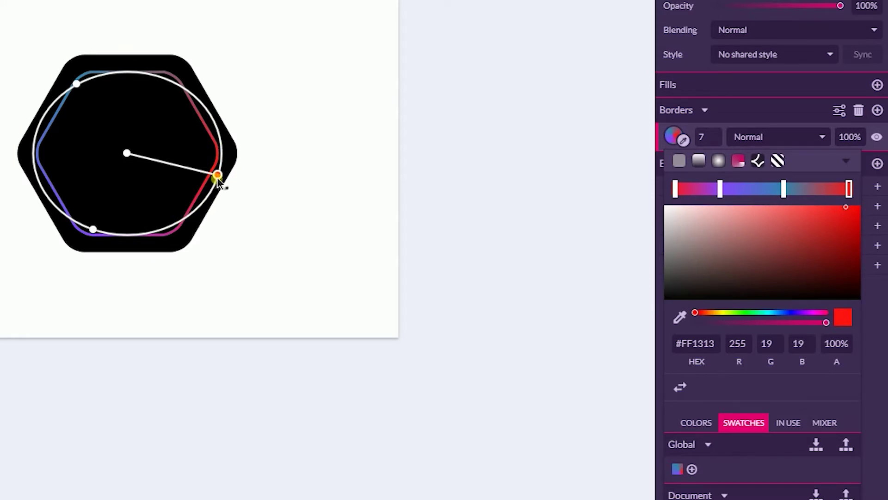
{"action": "left_click", "coordinate": [721, 143]}
{"action": "type", "text": "9"}
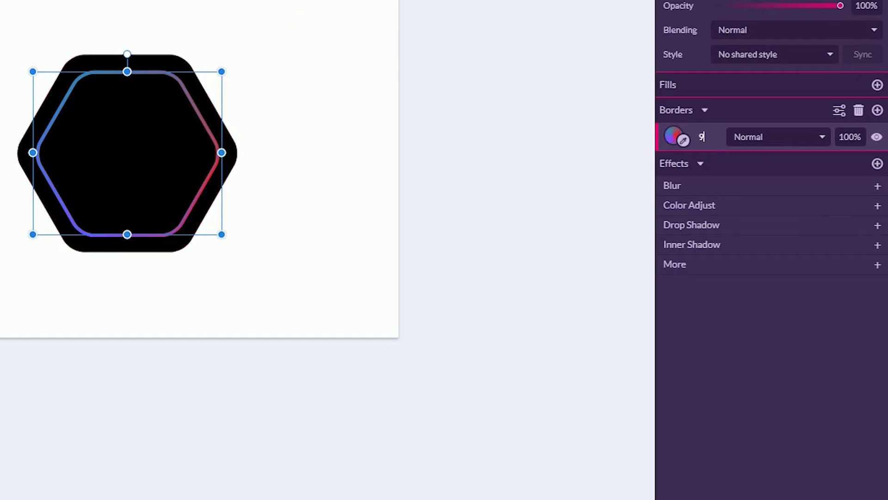
Step: Add a drop shadow with a blur of 60 to the outer black hexagon
{"action": "left_click", "coordinate": [196, 95]}
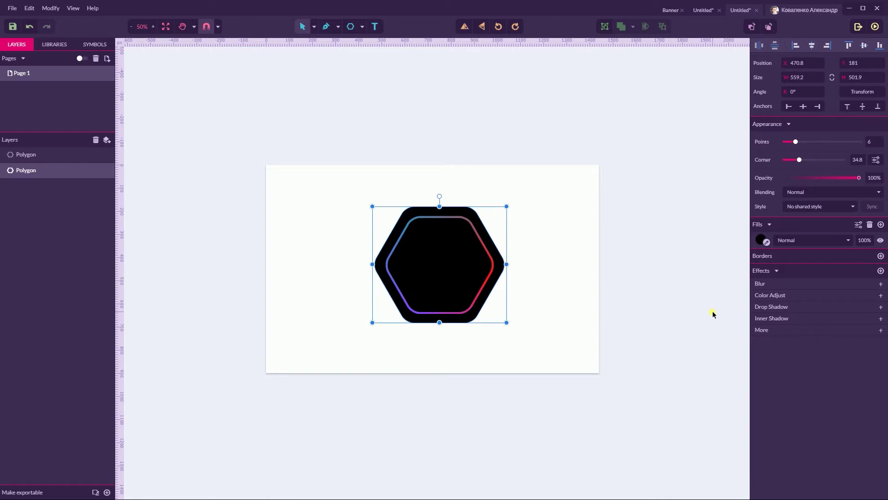
{"action": "left_click", "coordinate": [786, 307]}
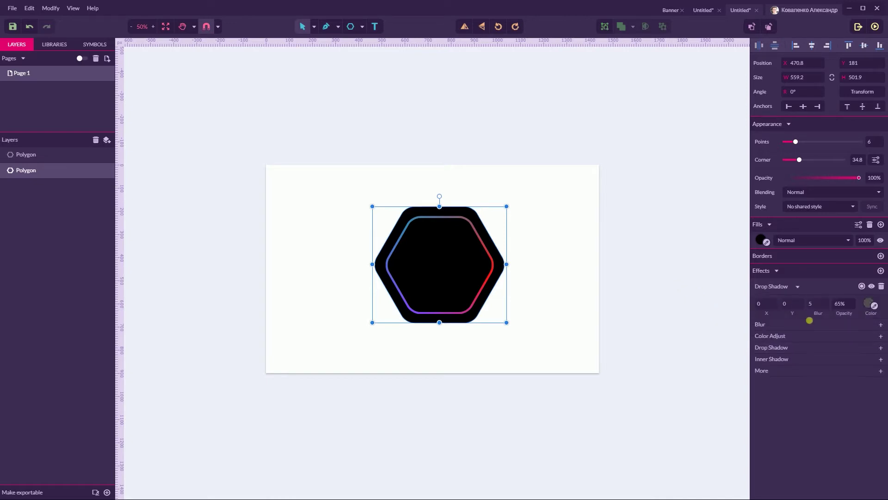
{"action": "left_click", "coordinate": [827, 306]}
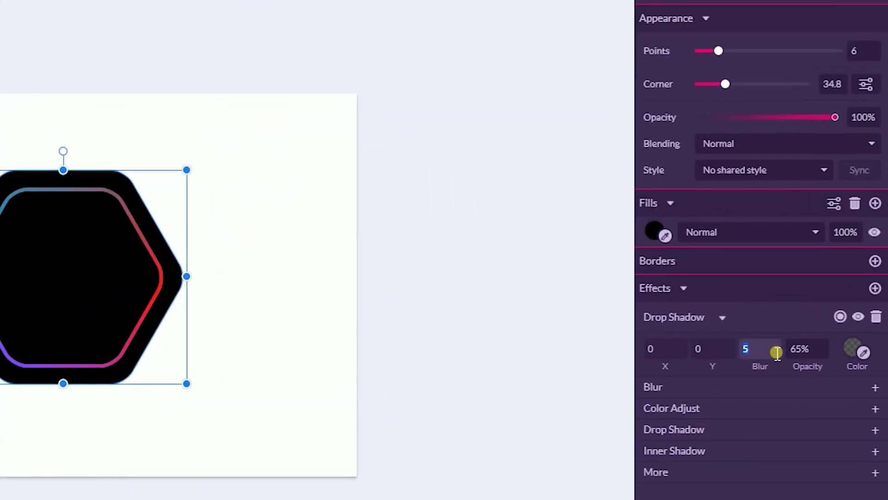
{"action": "type", "text": "60"}
{"action": "key", "text": "Return"}
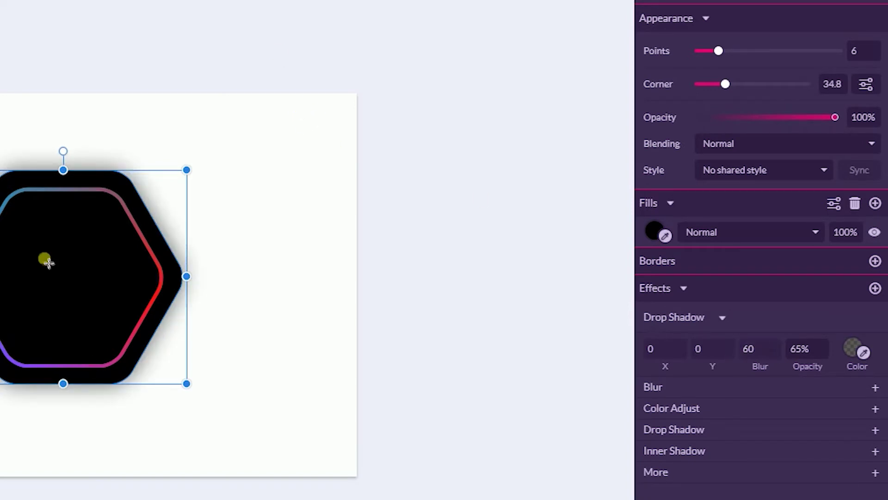
Step: Add the text SPRING in the upper part of the hexagon and colour it white
{"action": "left_click", "coordinate": [23, 243]}
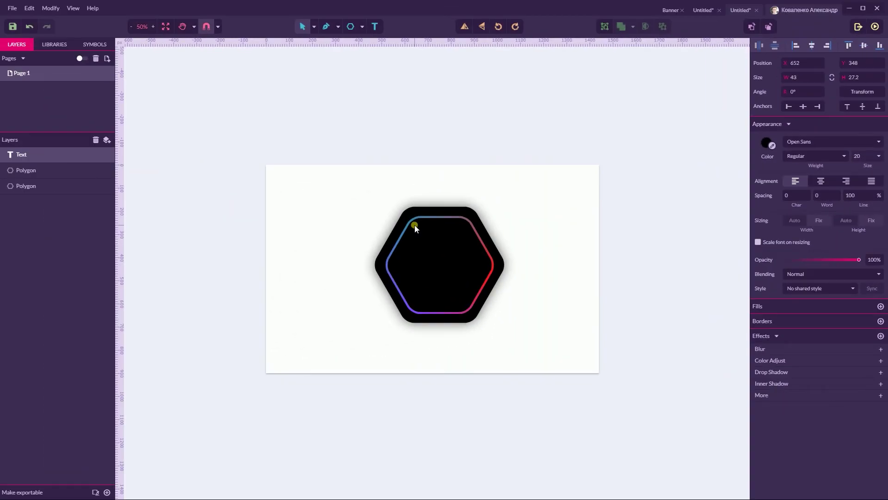
{"action": "key", "text": "Escape"}
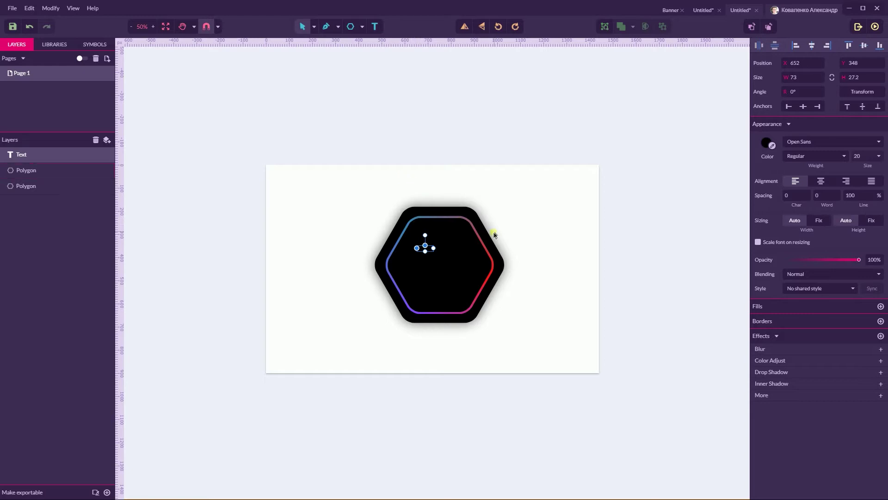
{"action": "left_click", "coordinate": [765, 140]}
{"action": "left_click", "coordinate": [756, 166]}
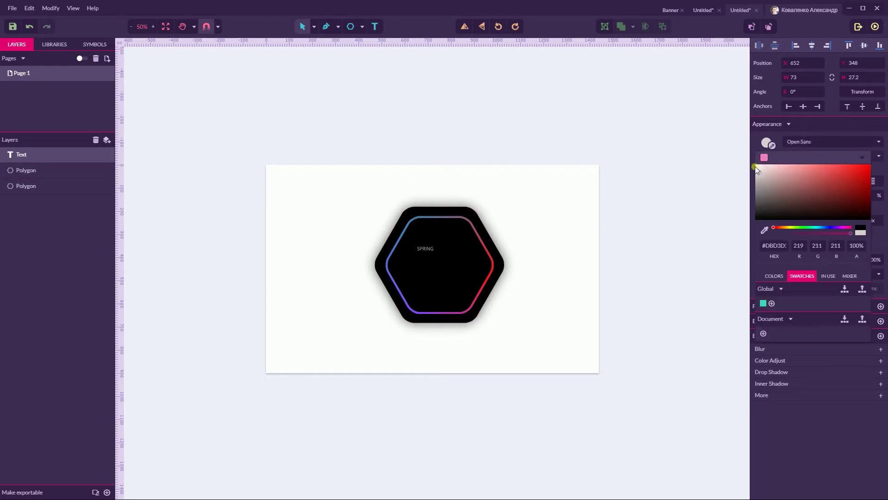
Step: Enable Scale font on resizing for SPRING and enlarge the text to nearly span the inner hexagon's upper part
{"action": "left_click", "coordinate": [422, 248]}
{"action": "left_click_drag", "start_coordinate": [435, 248], "coordinate": [438, 250]}
{"action": "left_click", "coordinate": [758, 242]}
{"action": "left_click_drag", "start_coordinate": [433, 248], "coordinate": [441, 249]}
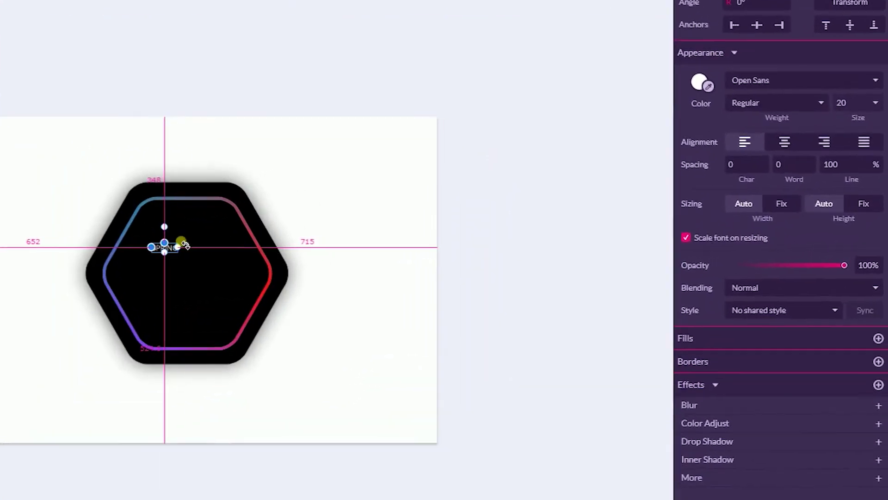
{"action": "mouse_move", "coordinate": [159, 248]}
{"action": "left_mouse_down"}
{"action": "mouse_move", "coordinate": [190, 237]}
{"action": "mouse_move", "coordinate": [193, 248]}
{"action": "mouse_move", "coordinate": [152, 248]}
{"action": "mouse_move", "coordinate": [174, 252]}
{"action": "left_mouse_up"}
{"action": "left_click_drag", "start_coordinate": [215, 227], "coordinate": [210, 235]}
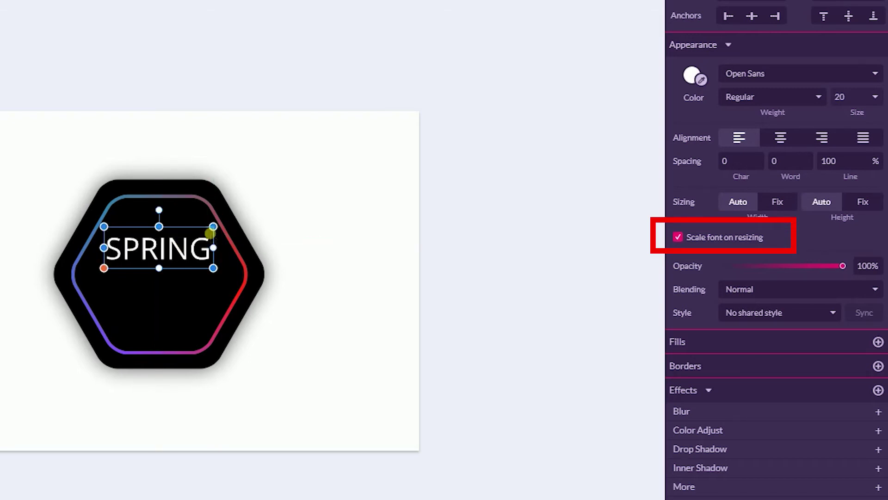
Step: Set the SPRING text's font to the web font Sofia
{"action": "left_click", "coordinate": [777, 80]}
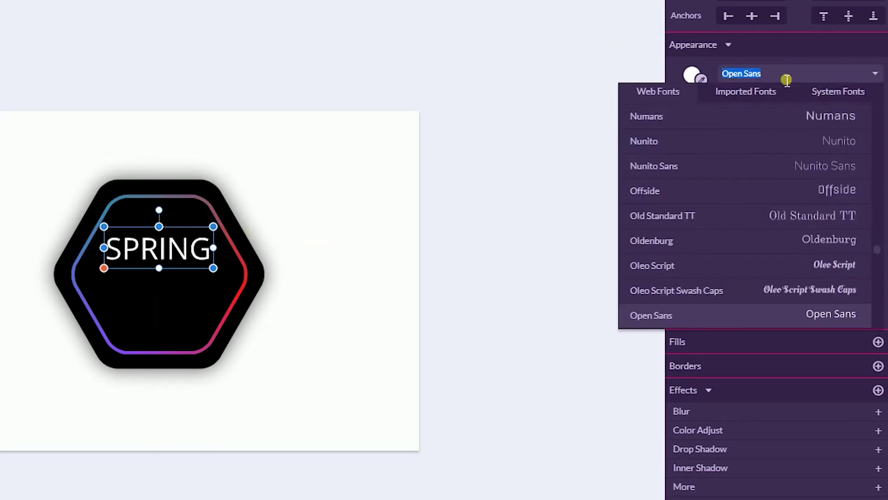
{"action": "key", "text": "BackSpace"}
{"action": "type", "text": "sofia"}
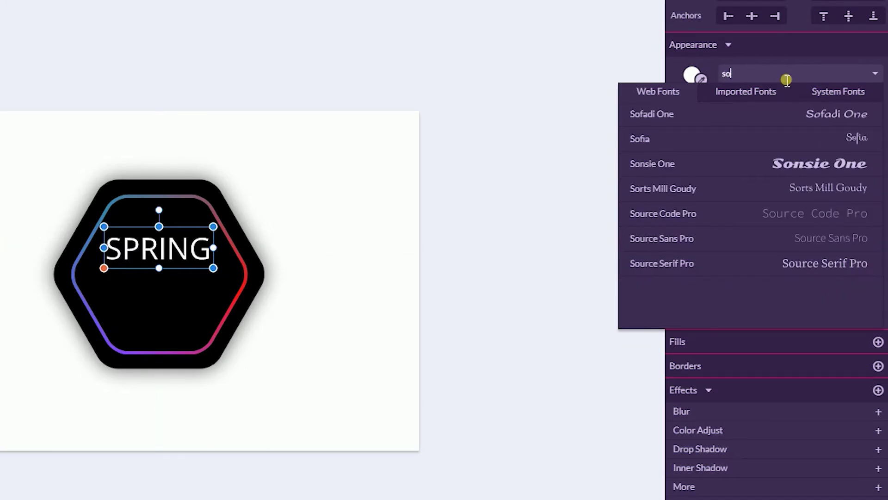
{"action": "left_click", "coordinate": [719, 111]}
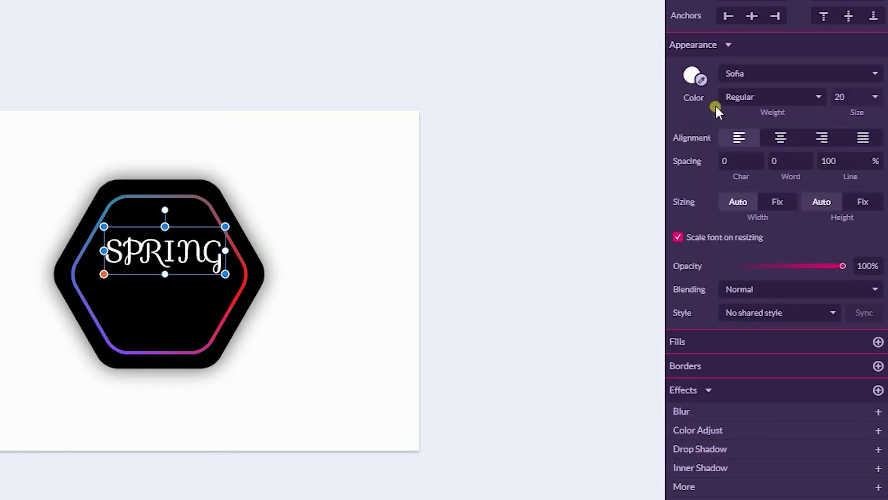
Step: Duplicate the SPRING text directly below itself as SALE and center-align the copy
{"action": "left_click_drag", "start_coordinate": [189, 254], "coordinate": [182, 297]}
{"action": "key", "text": "Escape"}
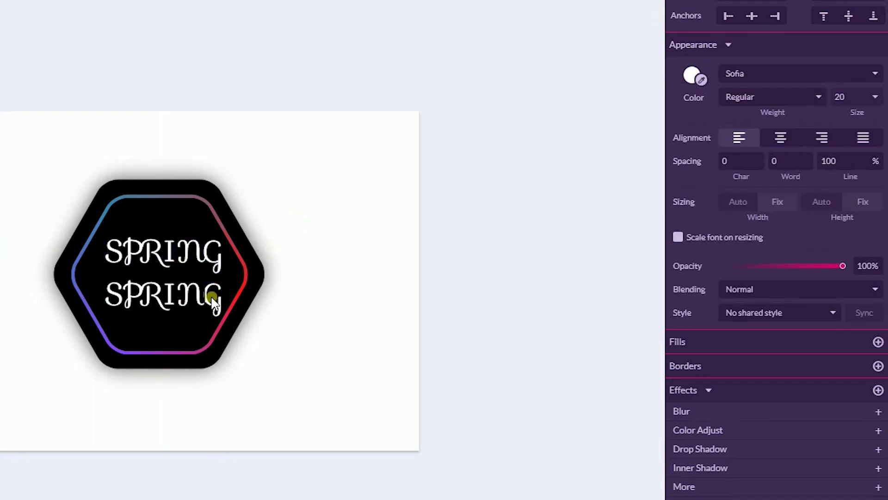
{"action": "key", "text": "BackSpace"}
{"action": "key", "text": "BackSpace"}
{"action": "key", "text": "BackSpace"}
{"action": "key", "text": "BackSpace"}
{"action": "key", "text": "BackSpace"}
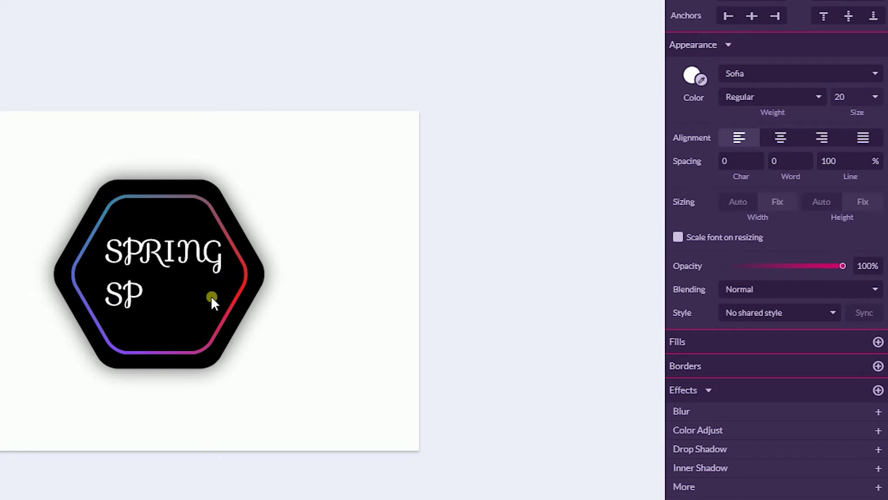
{"action": "type", "text": "ale"}
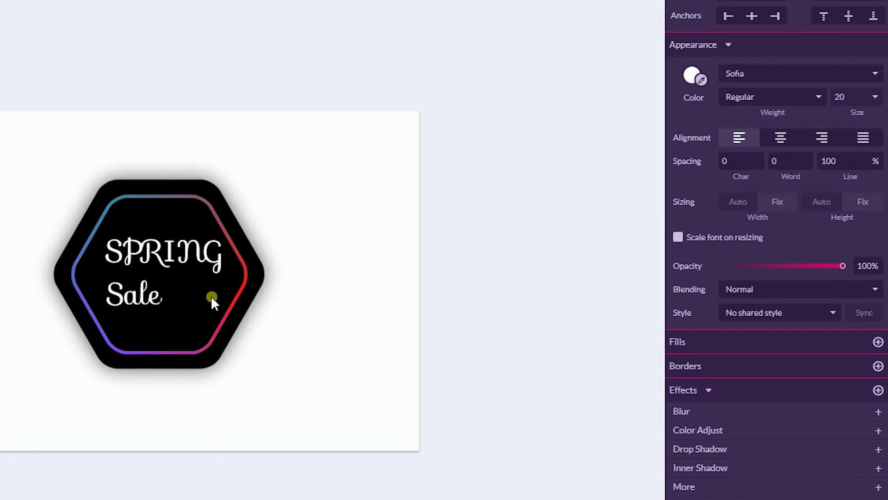
{"action": "key", "text": "BackSpace"}
{"action": "key", "text": "BackSpace"}
{"action": "key", "text": "BackSpace"}
{"action": "type", "text": "ALE"}
{"action": "left_click", "coordinate": [308, 294]}
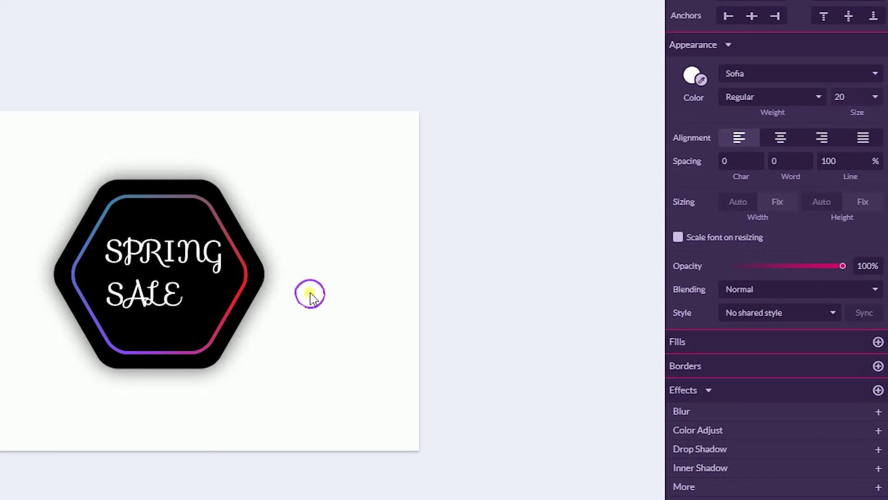
{"action": "left_click", "coordinate": [781, 134]}
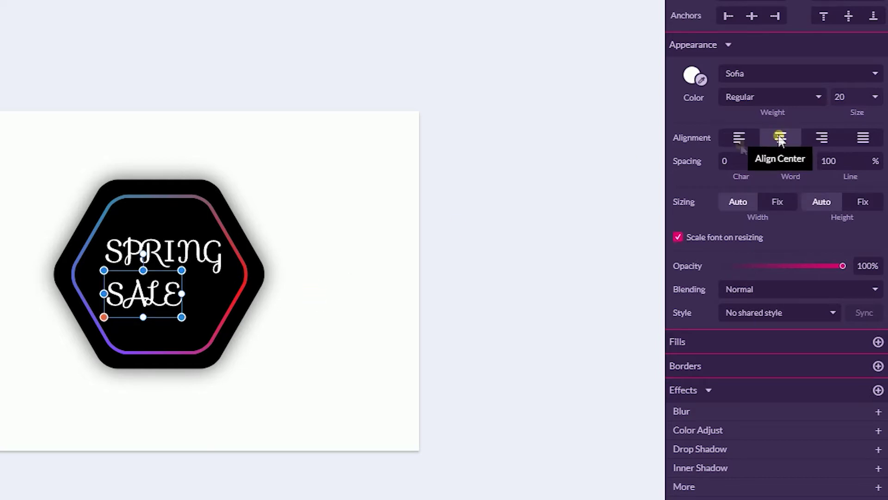
Step: Set the SALE text's font to the web font Rubik Mono One
{"action": "left_click", "coordinate": [744, 73]}
{"action": "key", "text": "BackSpace"}
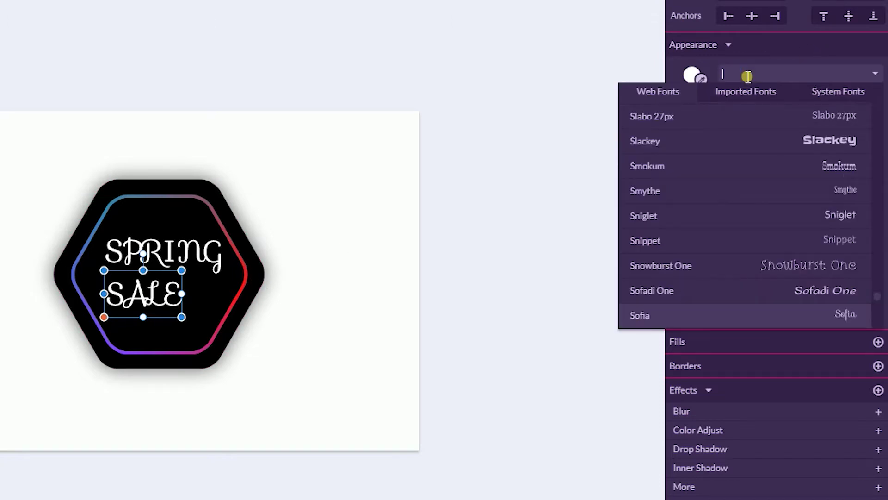
{"action": "type", "text": "rubik"}
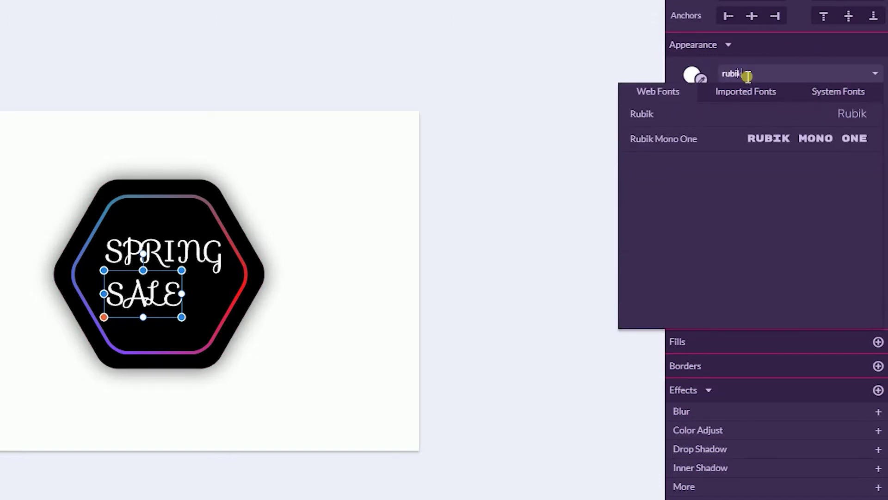
{"action": "left_click", "coordinate": [674, 138]}
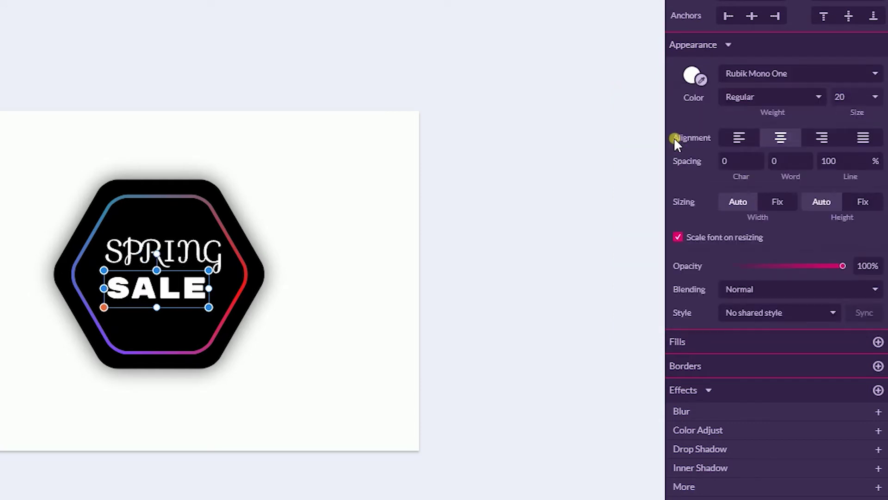
Step: Enlarge the SALE text to about the width of SPRING and move both lines together to the hexagon's horizontal center
{"action": "left_click_drag", "start_coordinate": [105, 309], "coordinate": [103, 313]}
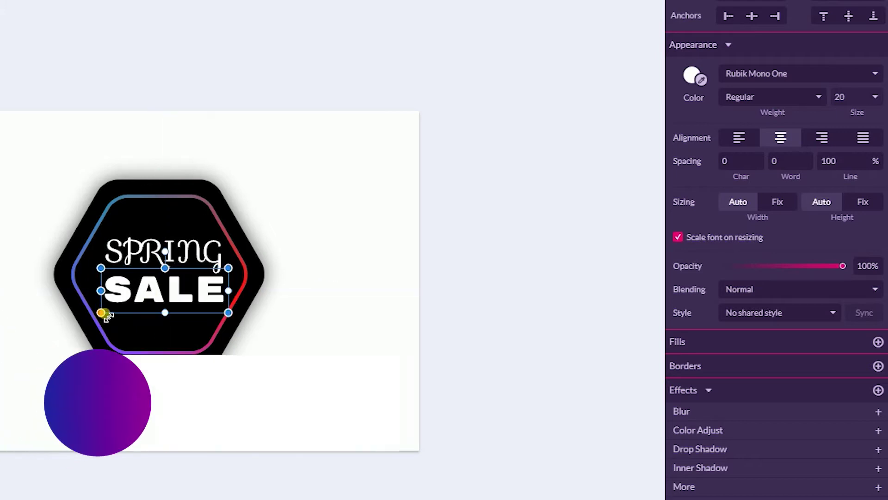
{"action": "left_click", "coordinate": [107, 310]}
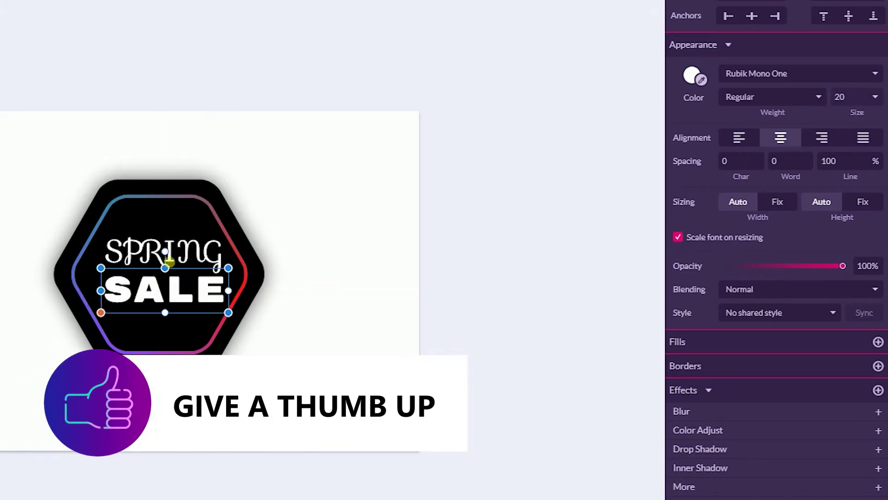
{"action": "left_click", "coordinate": [188, 242], "text": "shift"}
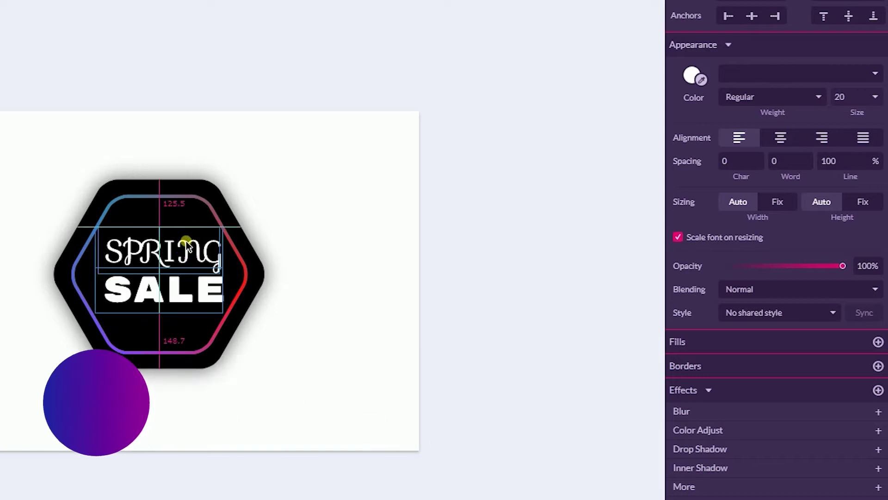
{"action": "key", "text": "Escape"}
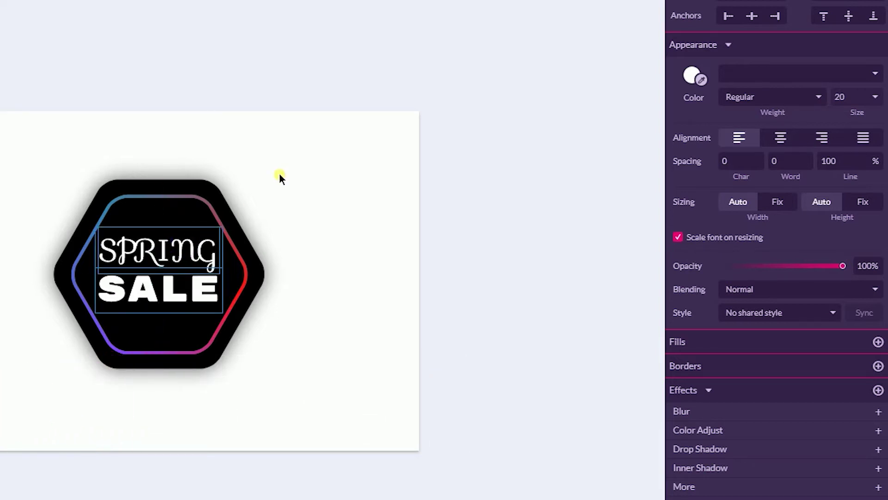
Step: Shrink SALE slightly to match the right edge of SPRING and move both lines a little higher in the hexagon
{"action": "key", "text": "shift+2"}
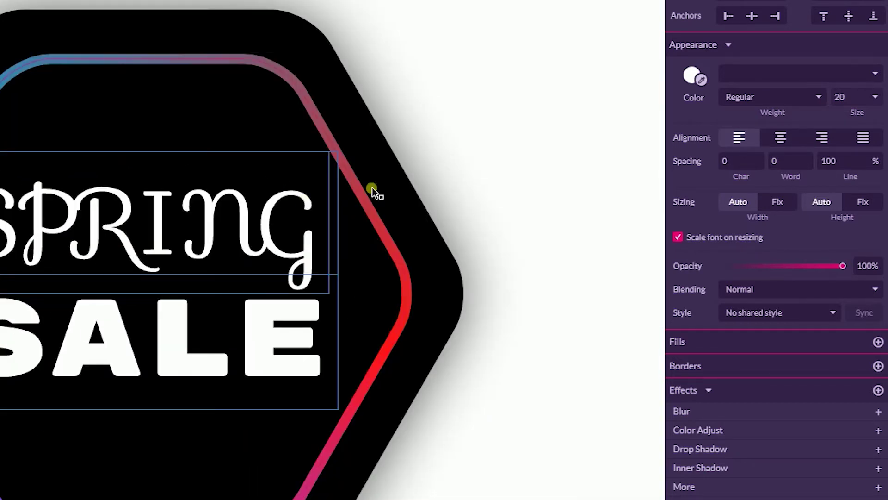
{"action": "left_click", "coordinate": [441, 125]}
{"action": "left_click", "coordinate": [296, 348]}
{"action": "left_click_drag", "start_coordinate": [338, 276], "coordinate": [328, 283]}
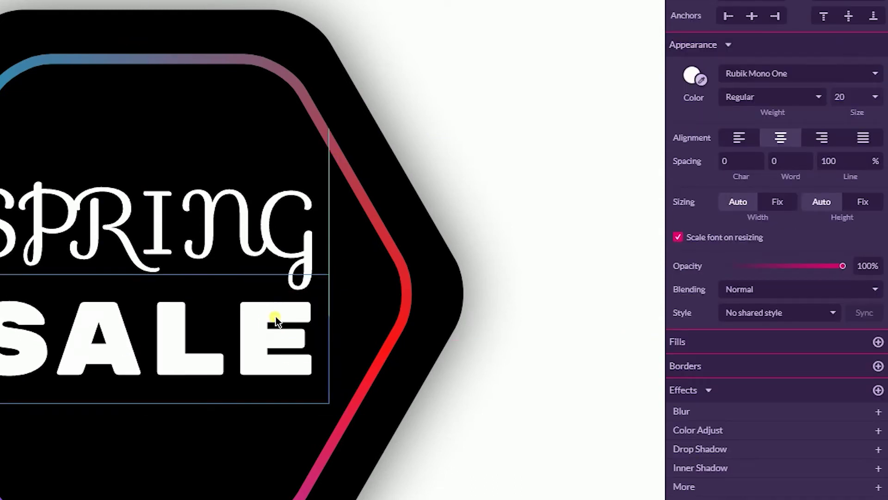
{"action": "left_click", "coordinate": [250, 234], "text": "shift"}
{"action": "left_click_drag", "start_coordinate": [250, 234], "coordinate": [256, 209]}
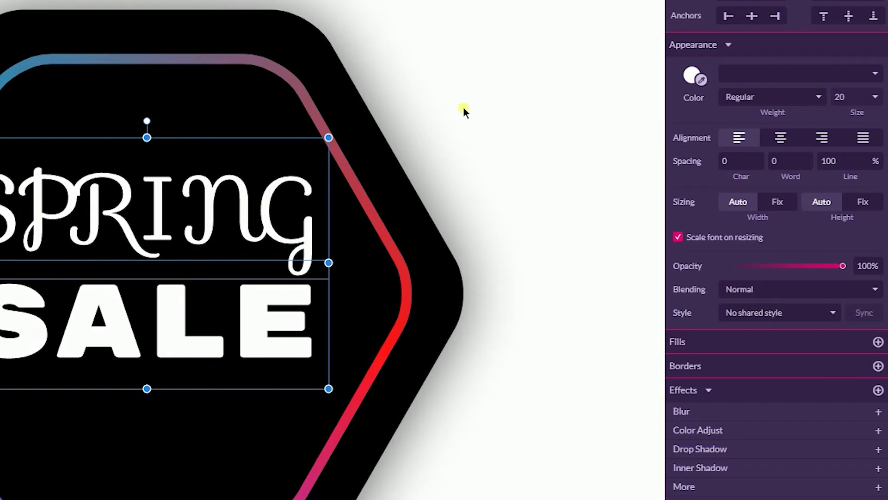
{"action": "left_click", "coordinate": [462, 106]}
Step: Draw a rectangle about 254 by 73 px centered below SALE inside the hexagon
{"action": "left_click", "coordinate": [269, 15]}
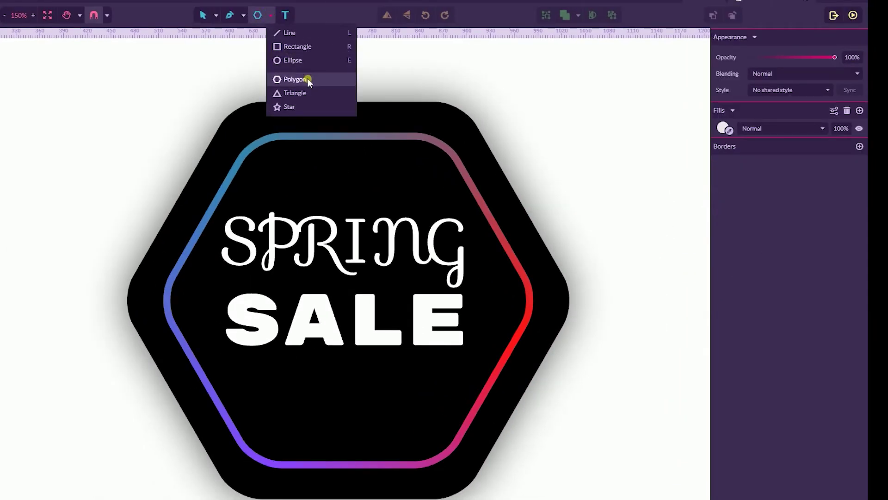
{"action": "left_click", "coordinate": [297, 46]}
{"action": "left_click_drag", "start_coordinate": [246, 371], "coordinate": [448, 424]}
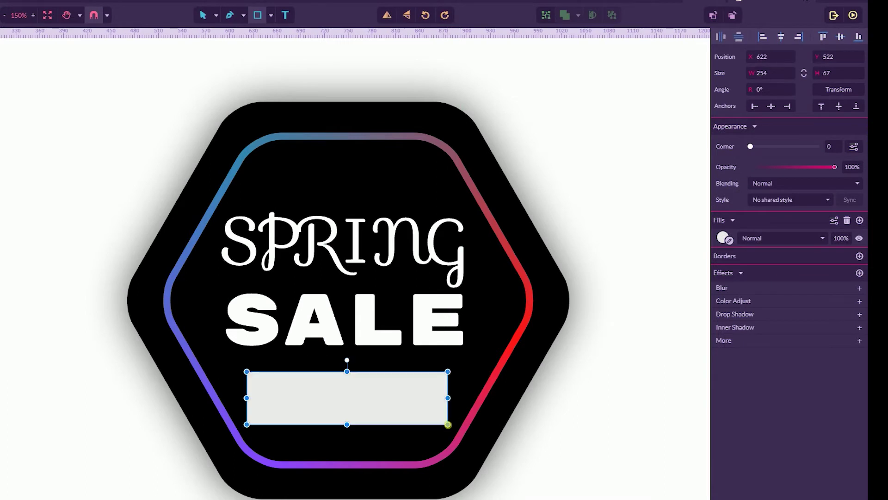
{"action": "left_click_drag", "start_coordinate": [348, 373], "coordinate": [348, 368]}
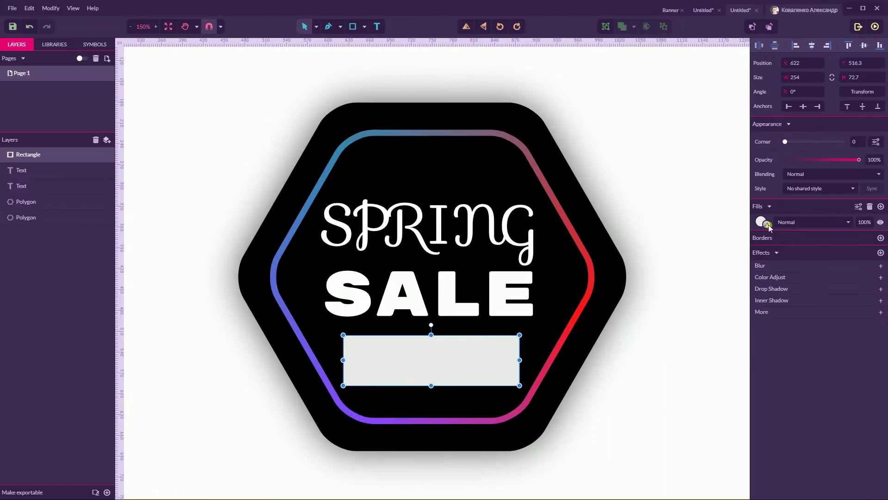
Step: Fill the rectangle with the global swatch colour #3BDFB3 and round its corners to 36
{"action": "left_click", "coordinate": [726, 239]}
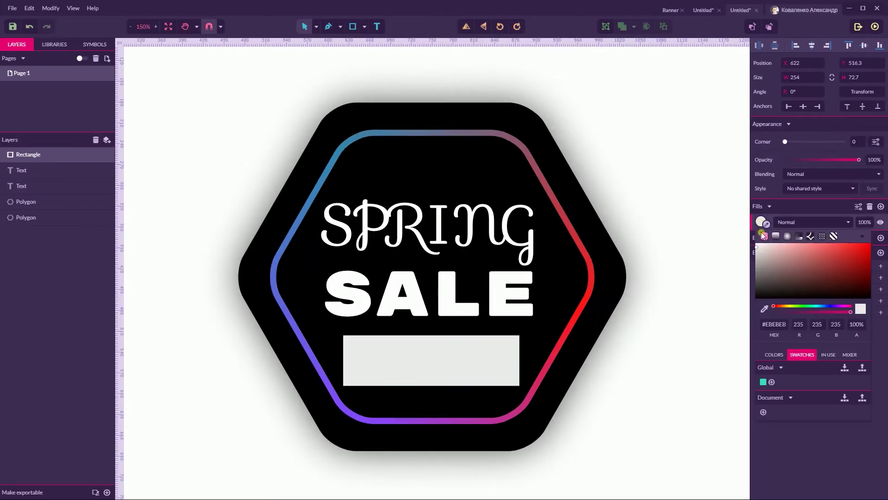
{"action": "left_click", "coordinate": [763, 383]}
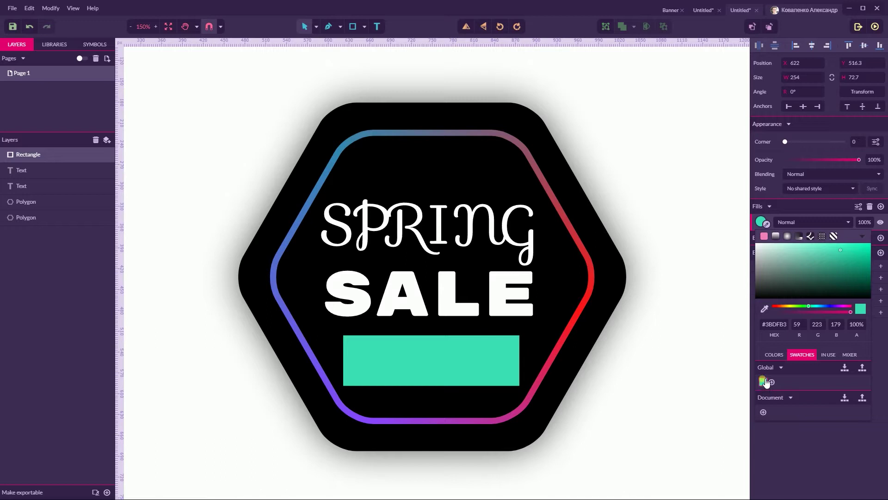
{"action": "left_click_drag", "start_coordinate": [784, 142], "coordinate": [886, 144]}
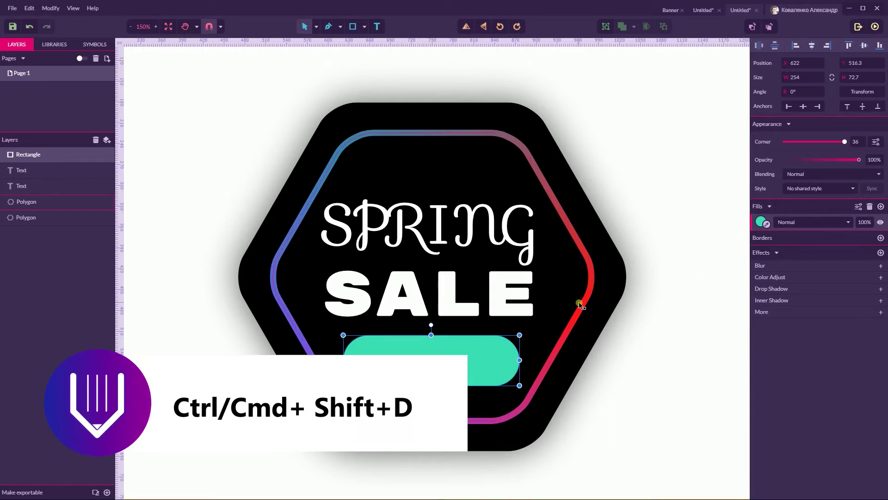
Step: Duplicate the rounded green rectangle in place and apply a blur with radius 14.2 to the lower copy
{"action": "key", "text": "ctrl+shift+d"}
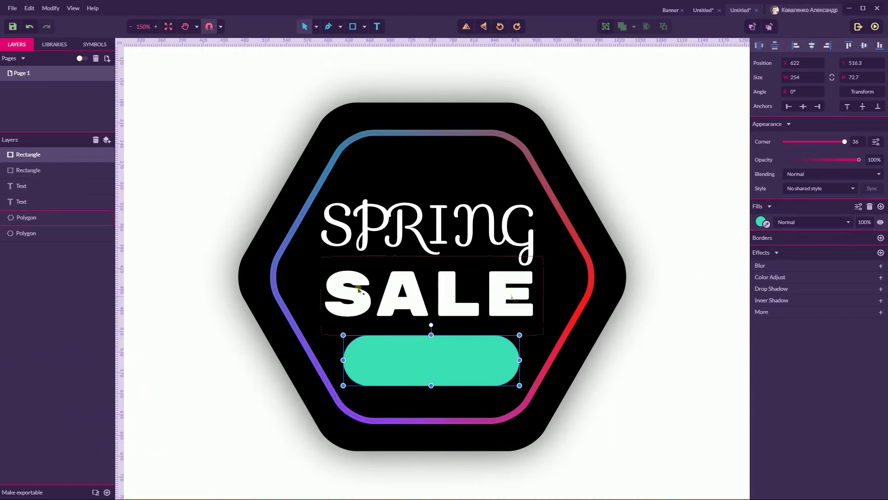
{"action": "left_click", "coordinate": [21, 170]}
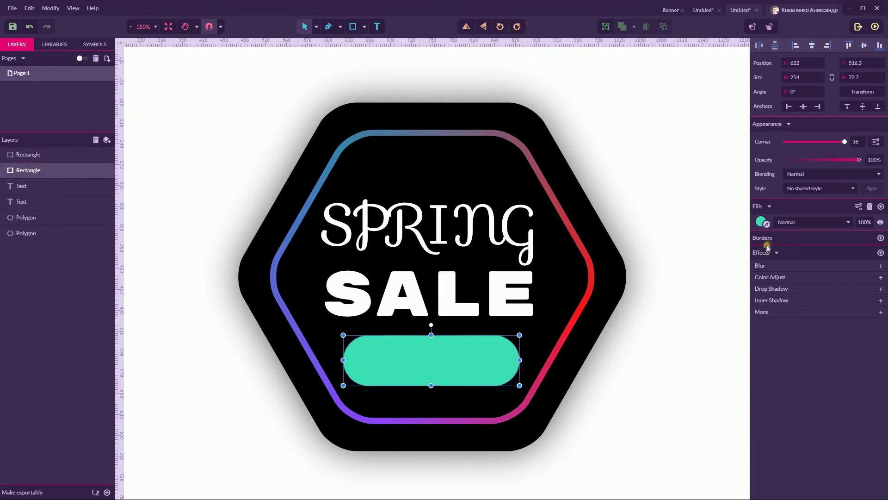
{"action": "left_click", "coordinate": [761, 265]}
{"action": "left_click_drag", "start_coordinate": [802, 285], "coordinate": [814, 286]}
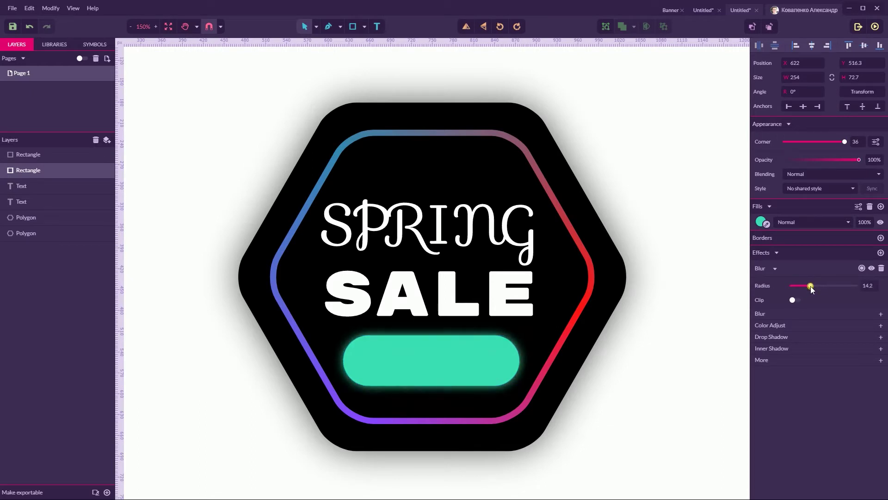
{"action": "left_click_drag", "start_coordinate": [810, 285], "coordinate": [811, 286]}
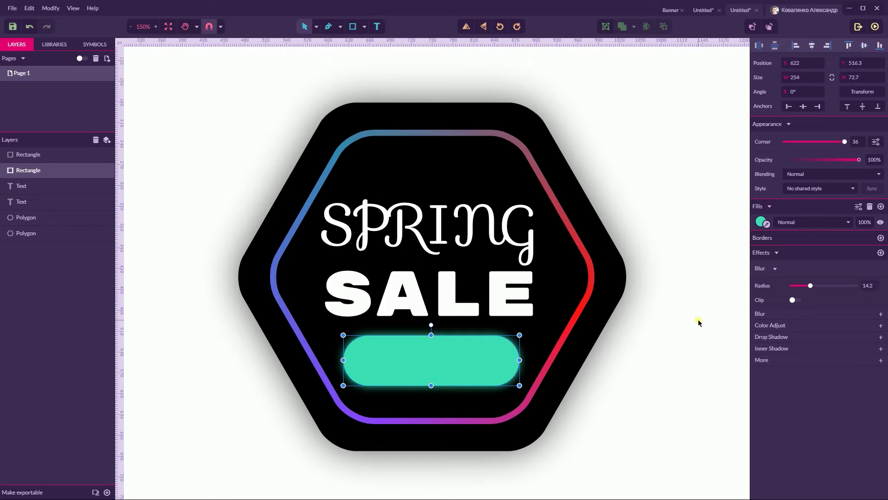
Step: Add the text LEARN MORE and move it onto the green button
{"action": "left_click", "coordinate": [378, 27]}
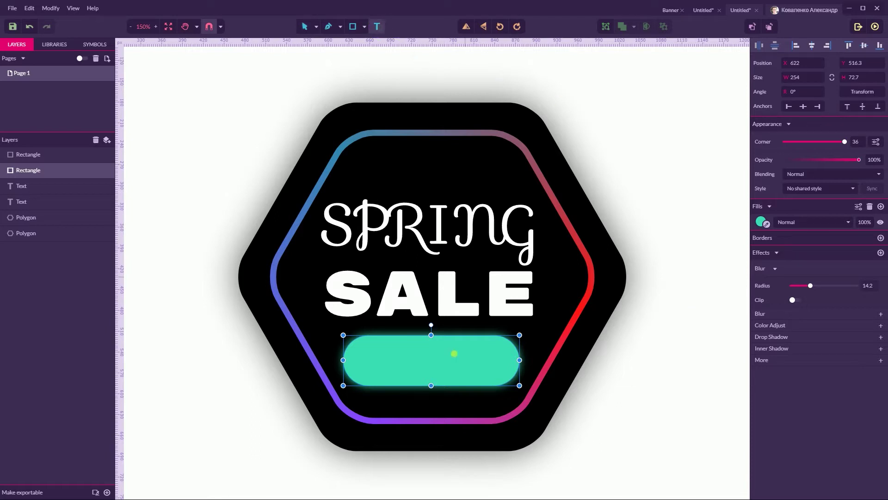
{"action": "left_click", "coordinate": [375, 359]}
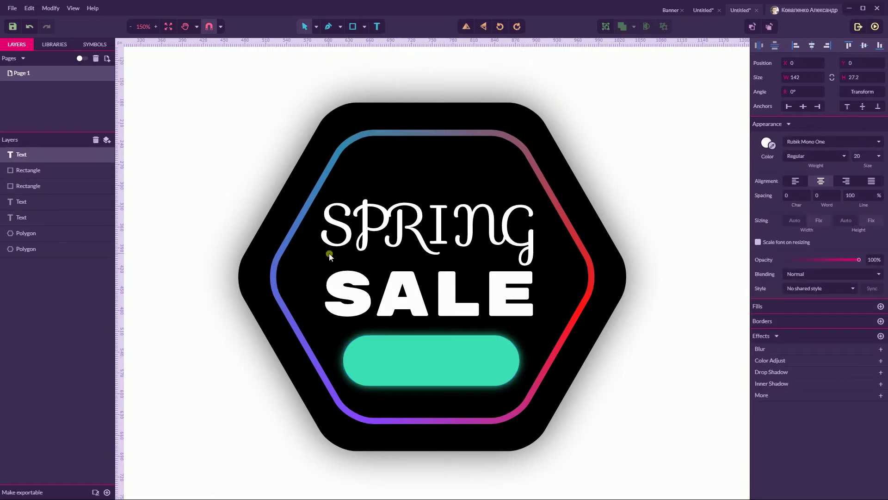
{"action": "left_click_drag", "start_coordinate": [311, 246], "coordinate": [485, 371]}
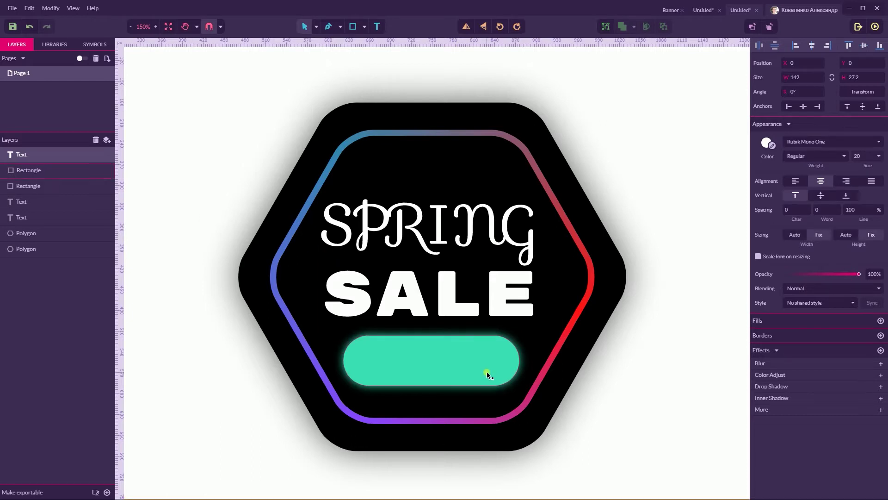
{"action": "left_click", "coordinate": [451, 355]}
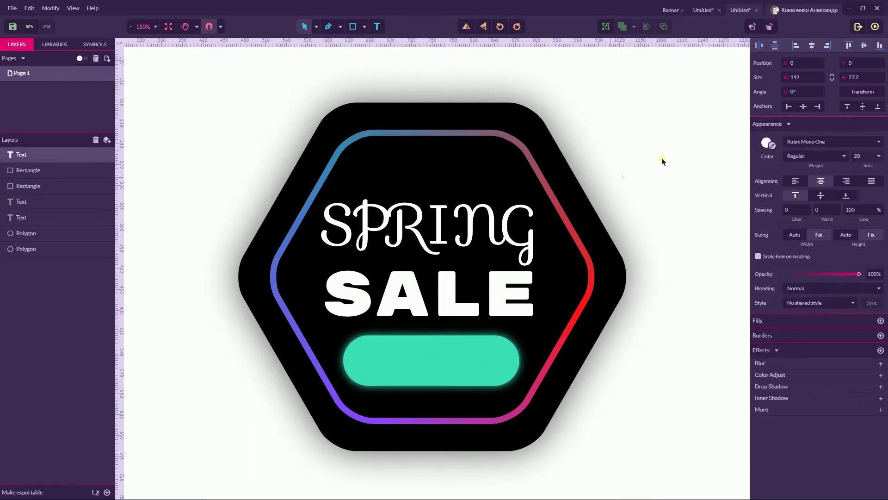
{"action": "key", "text": "ctrl+minus"}
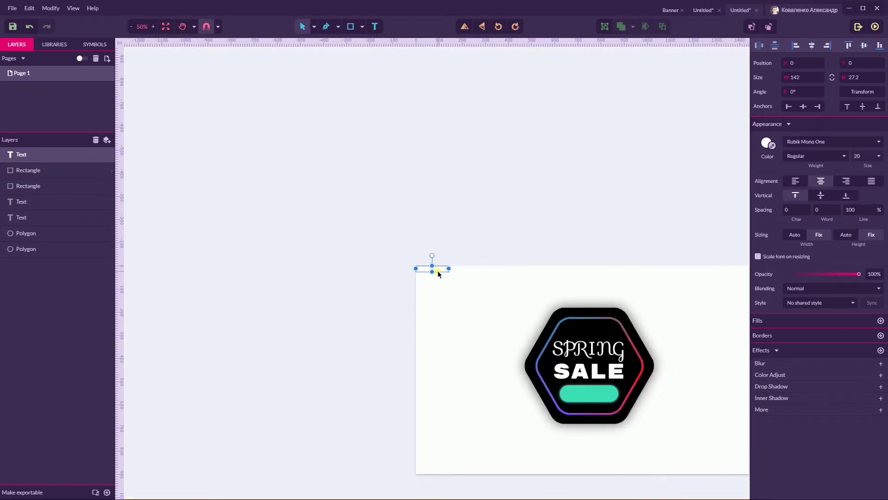
{"action": "left_click_drag", "start_coordinate": [440, 269], "coordinate": [596, 394]}
{"action": "key", "text": "ctrl+plus"}
{"action": "key", "text": "ctrl+plus"}
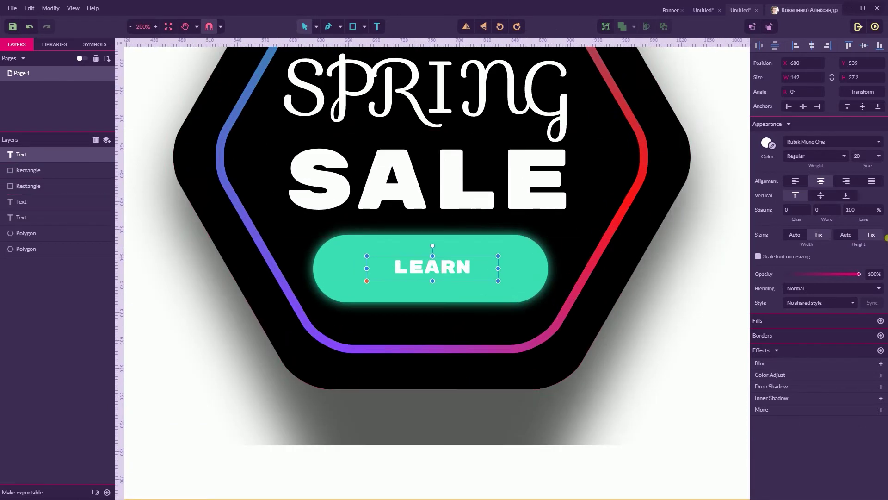
Step: Fit the LEARN MORE text box to its text, then enlarge it to font size 22 and center it on the green button
{"action": "left_click", "coordinate": [795, 234]}
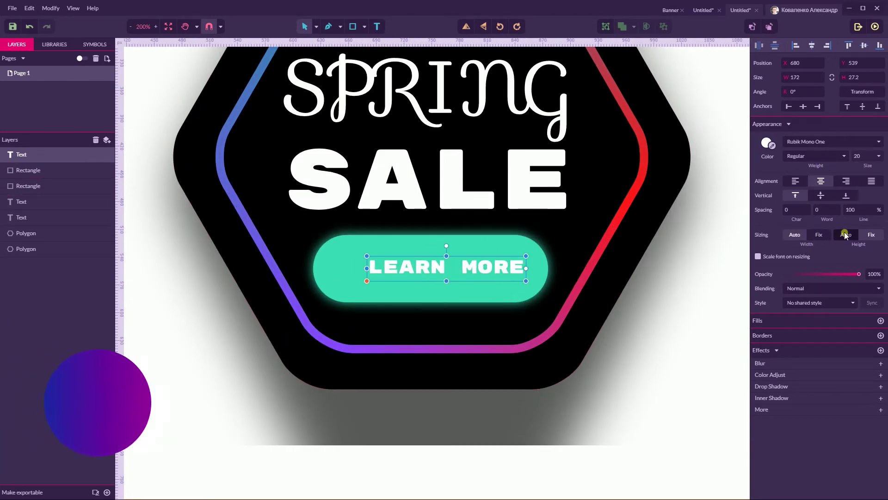
{"action": "left_click", "coordinate": [847, 235]}
{"action": "left_click_drag", "start_coordinate": [527, 267], "coordinate": [496, 267]}
{"action": "left_click_drag", "start_coordinate": [367, 278], "coordinate": [346, 280]}
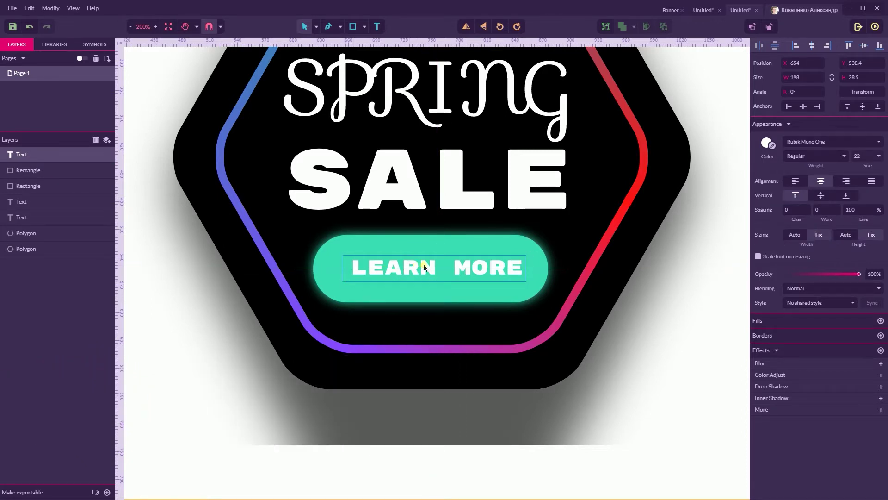
{"action": "left_click", "coordinate": [667, 296]}
Step: Move the LEARN MORE text and the upper, unblurred green rectangle together slightly down to X 623.4, Y 519.3
{"action": "key", "text": "ctrl+0"}
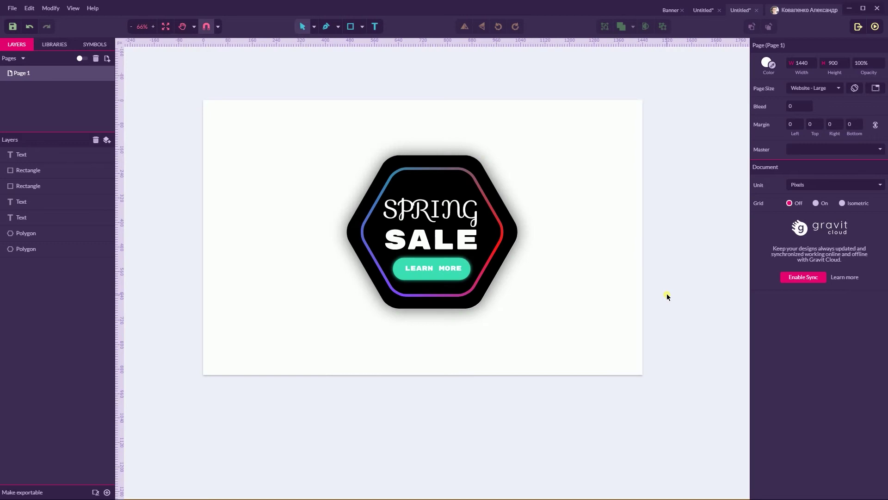
{"action": "left_click_drag", "start_coordinate": [327, 115], "coordinate": [546, 367]}
{"action": "key", "text": "ctrl+2"}
{"action": "left_click", "coordinate": [668, 296]}
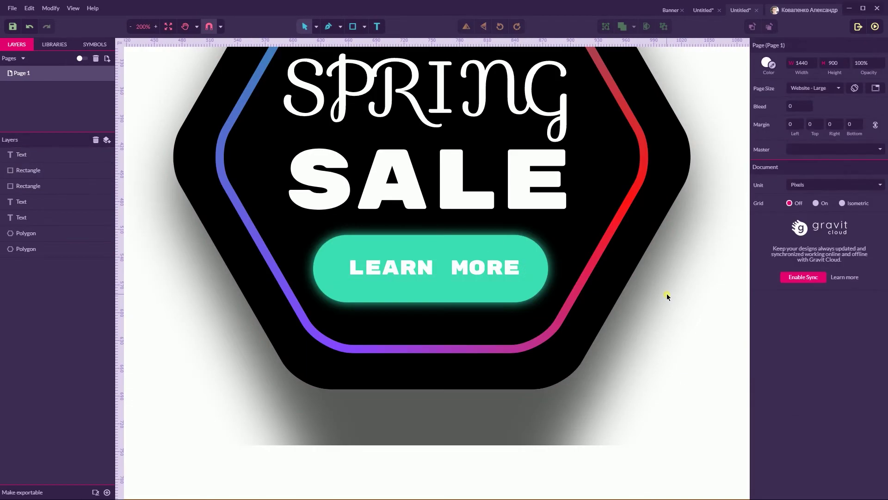
{"action": "key", "text": "ctrl+0"}
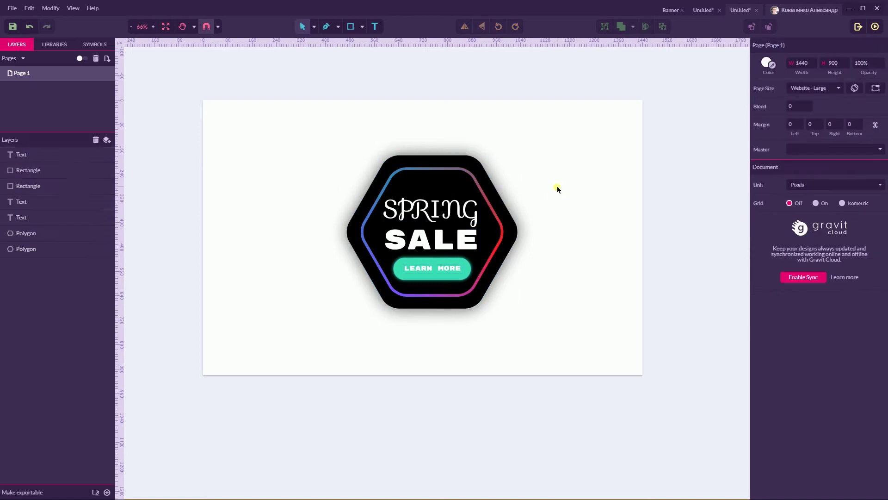
{"action": "left_click", "coordinate": [459, 265]}
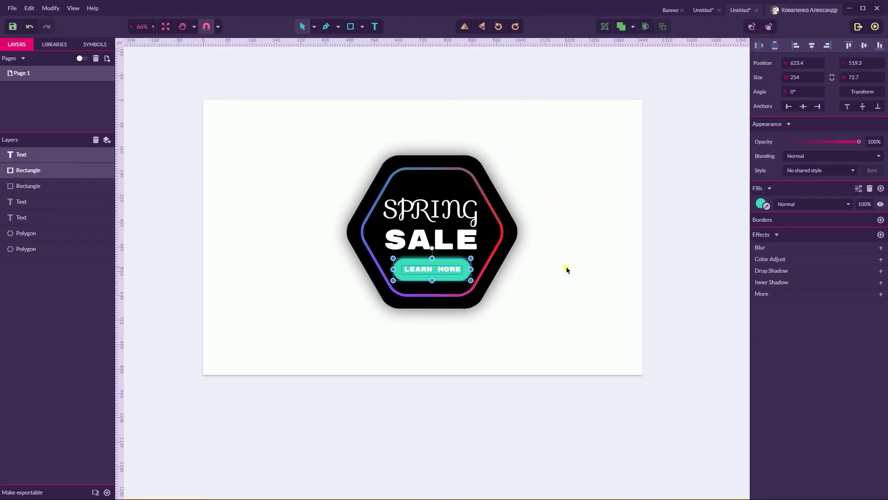
{"action": "left_click", "coordinate": [458, 236]}
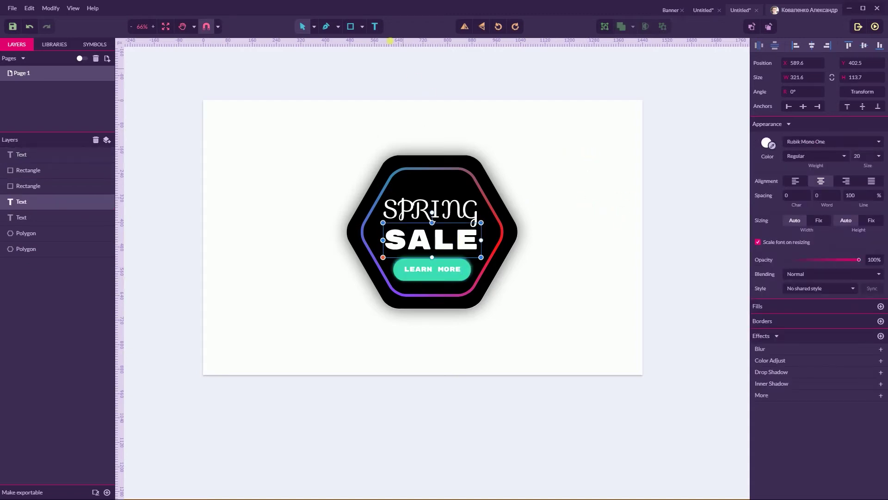
Step: Draw a 1440 by 900 px rectangle covering the whole page
{"action": "left_click", "coordinate": [363, 26]}
{"action": "left_click", "coordinate": [389, 43]}
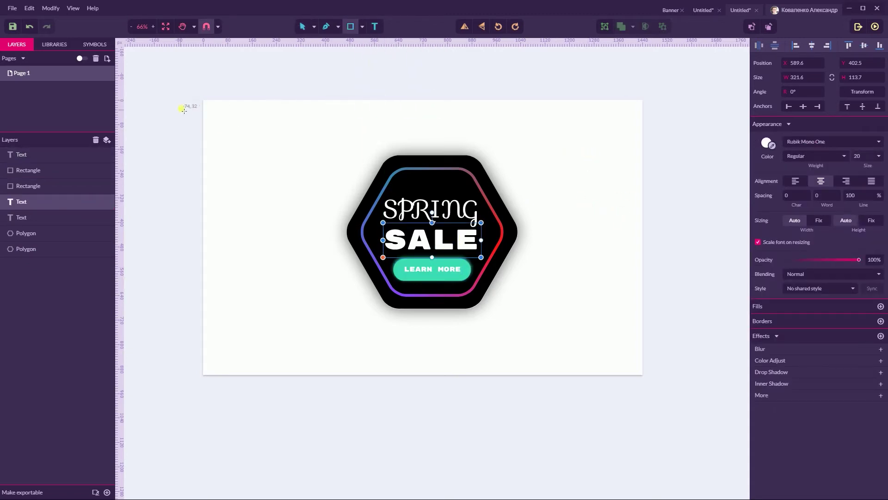
{"action": "left_click_drag", "start_coordinate": [203, 100], "coordinate": [643, 378]}
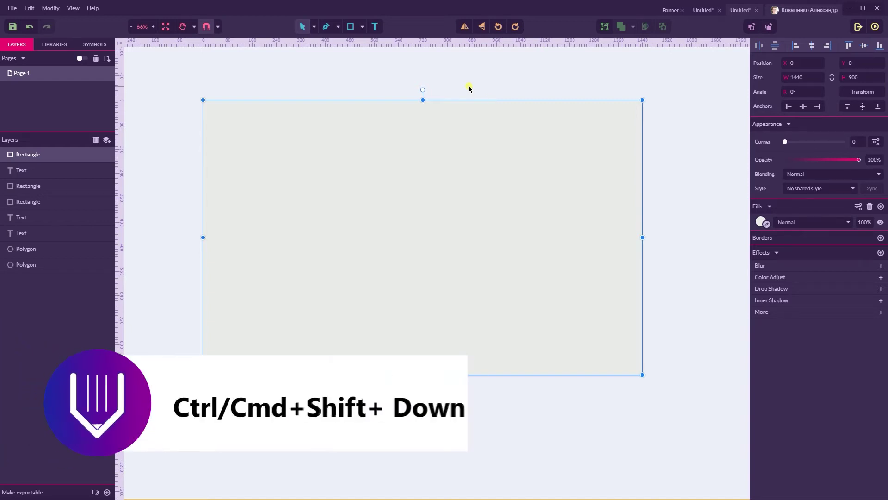
Step: Send the page-sized rectangle behind all other objects and give it a vertical linear gradient fill running from its top to its bottom edge
{"action": "key", "text": "ctrl+shift+Down"}
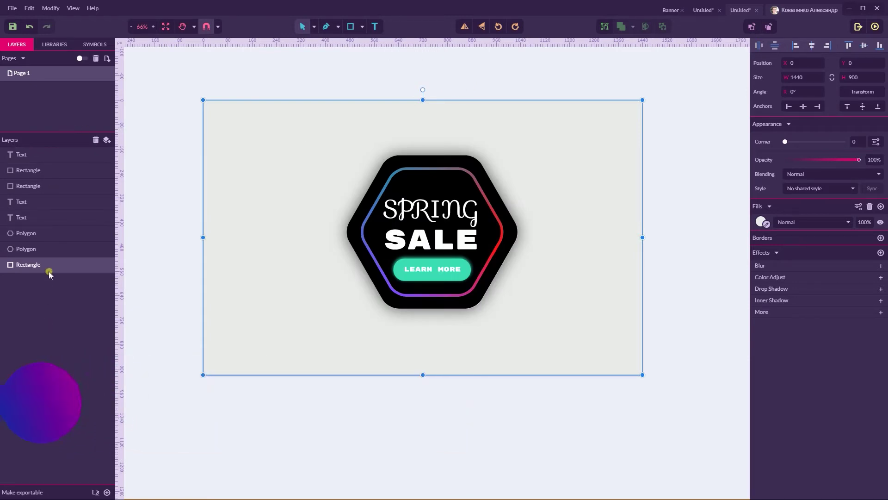
{"action": "left_click", "coordinate": [761, 222]}
{"action": "left_click", "coordinate": [776, 236]}
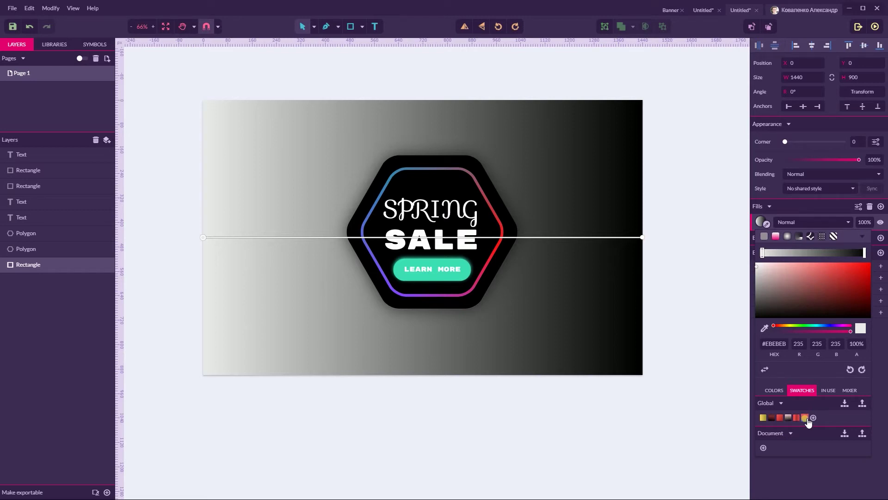
{"action": "left_click_drag", "start_coordinate": [642, 236], "coordinate": [458, 376]}
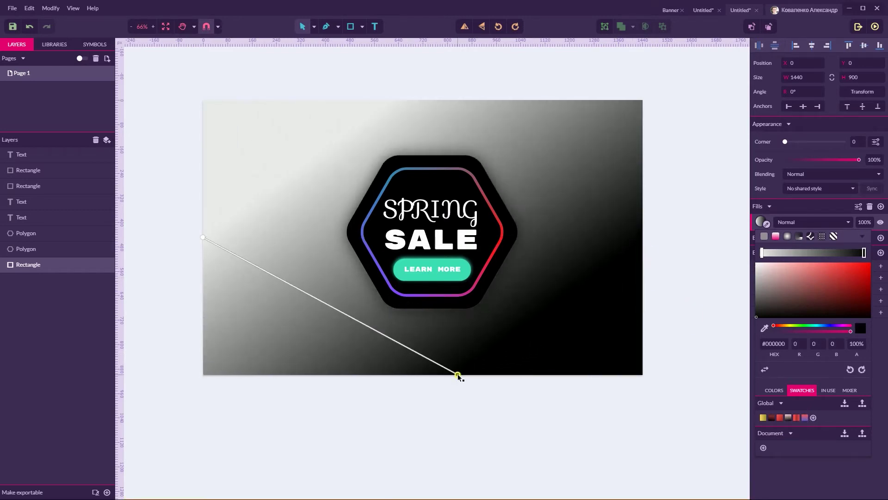
{"action": "left_click_drag", "start_coordinate": [203, 237], "coordinate": [445, 99]}
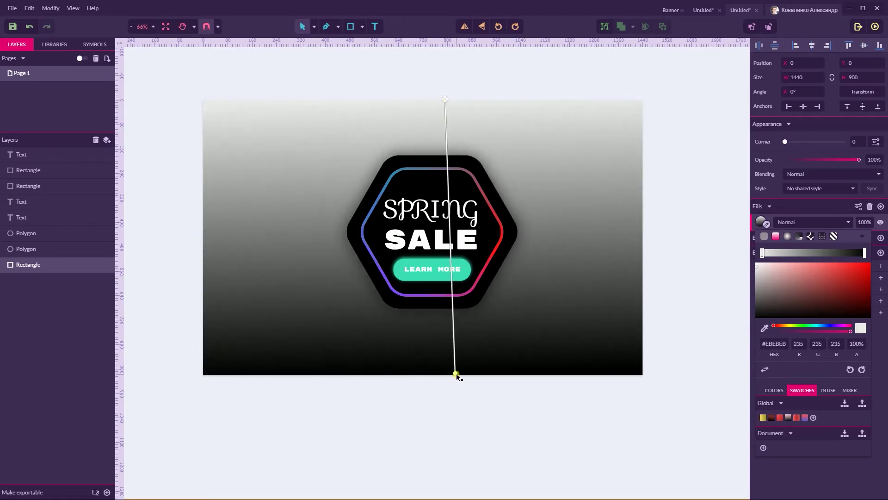
{"action": "left_click_drag", "start_coordinate": [456, 374], "coordinate": [447, 375]}
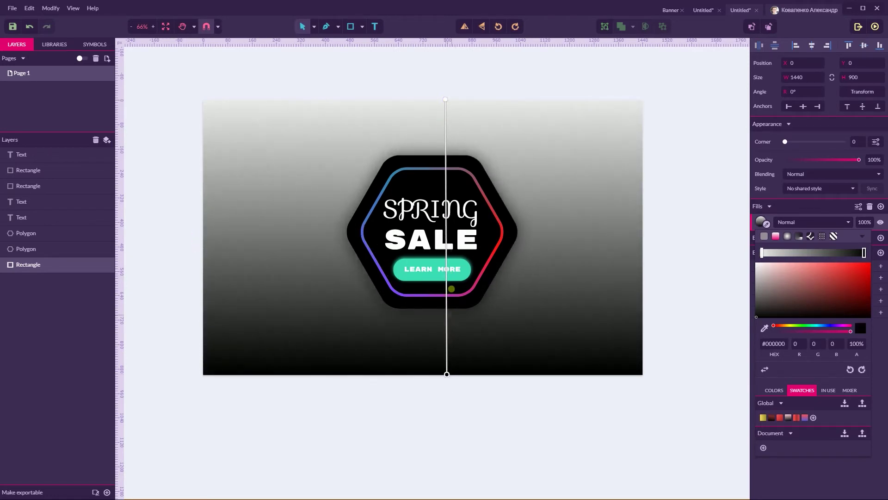
Step: Set the upper stop of the background gradient to orange-red #FF3700
{"action": "left_click", "coordinate": [446, 100]}
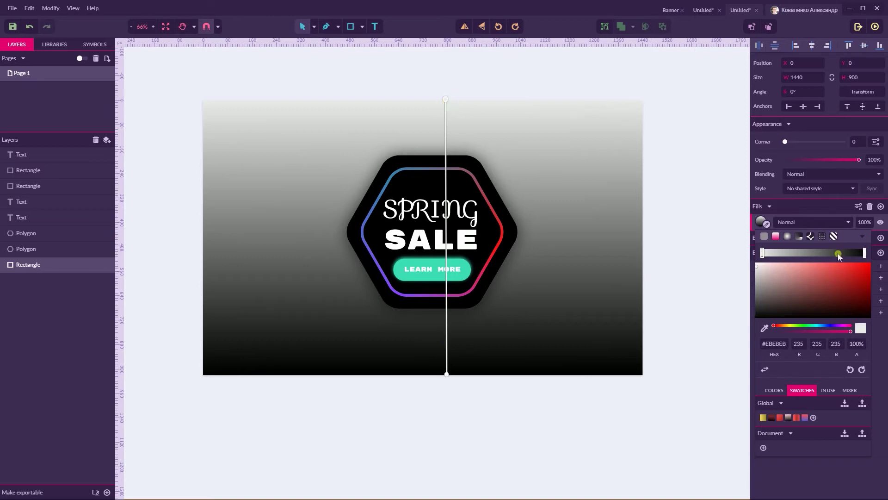
{"action": "left_click", "coordinate": [783, 325]}
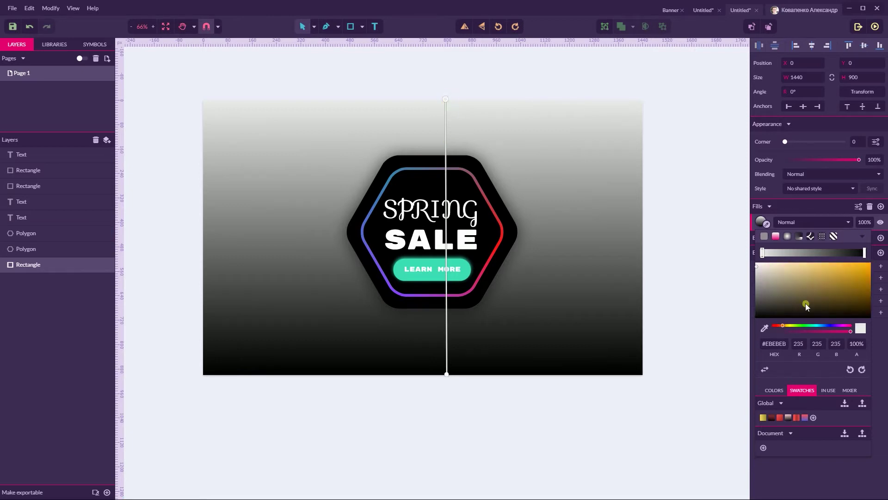
{"action": "left_click_drag", "start_coordinate": [784, 323], "coordinate": [776, 326]}
{"action": "left_click_drag", "start_coordinate": [851, 275], "coordinate": [873, 263]}
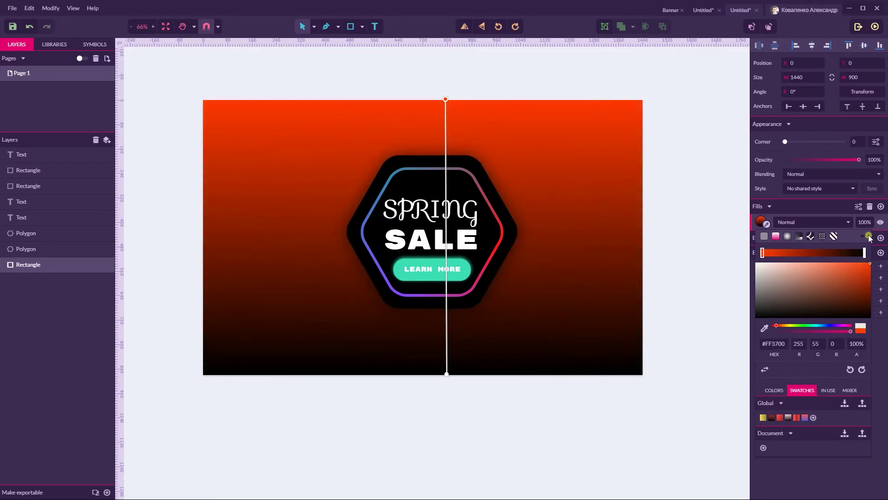
Step: Set the lower stop of the background gradient to blue #4A57EA and extend the gradient's end well below the page
{"action": "left_click", "coordinate": [864, 252]}
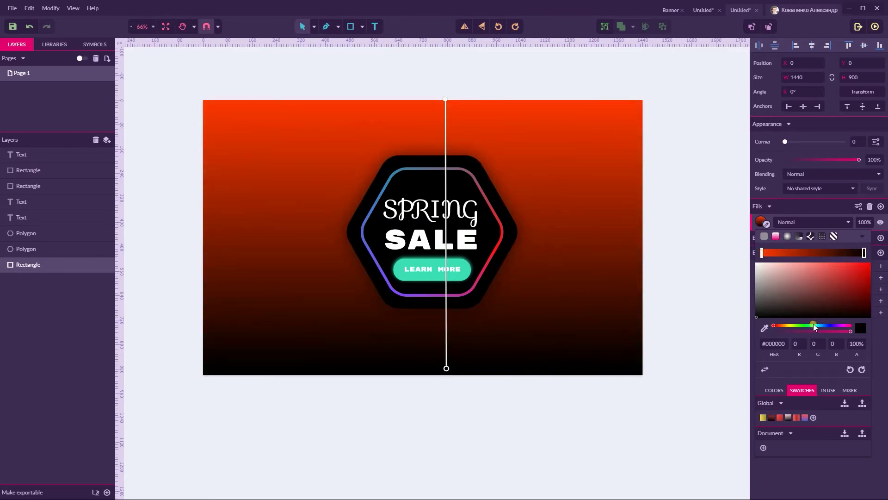
{"action": "left_click_drag", "start_coordinate": [821, 326], "coordinate": [824, 326]}
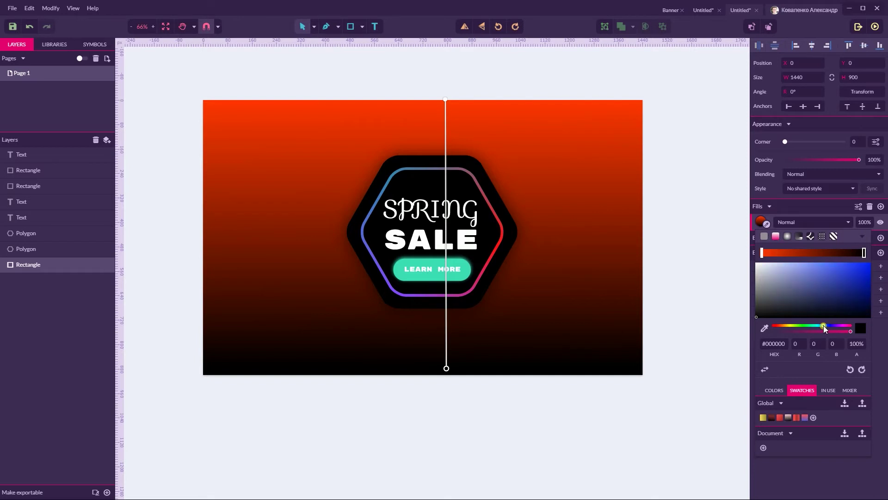
{"action": "left_click", "coordinate": [835, 267]}
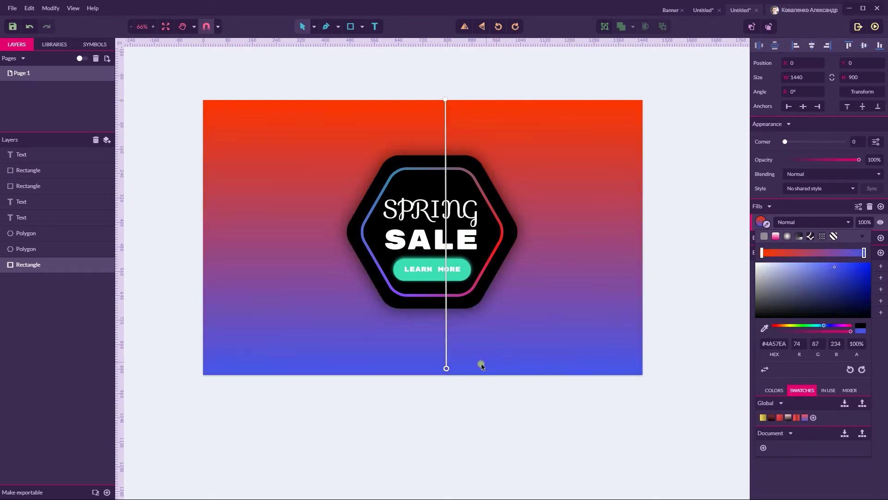
{"action": "left_click_drag", "start_coordinate": [446, 369], "coordinate": [444, 443]}
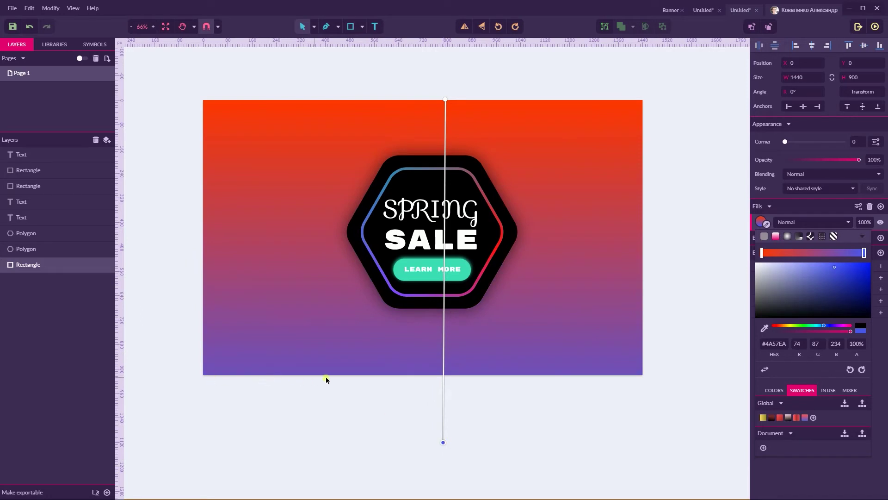
{"action": "left_click", "coordinate": [674, 356]}
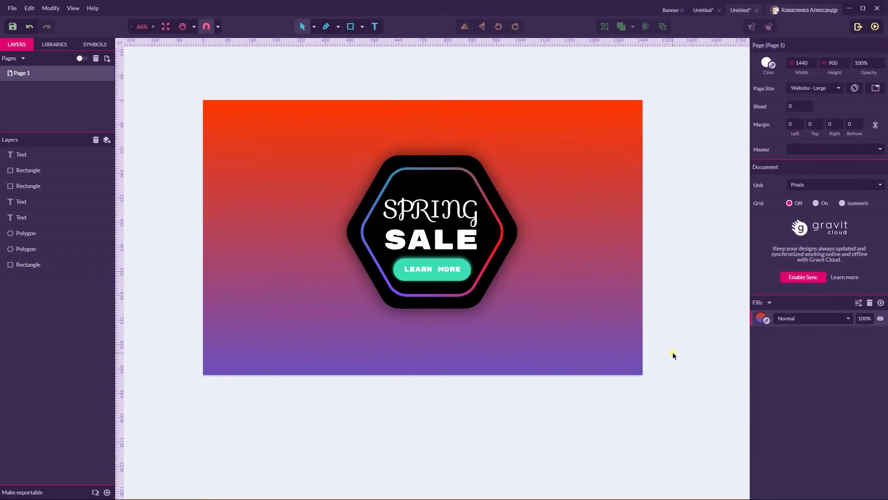
{"action": "left_click", "coordinate": [579, 246]}
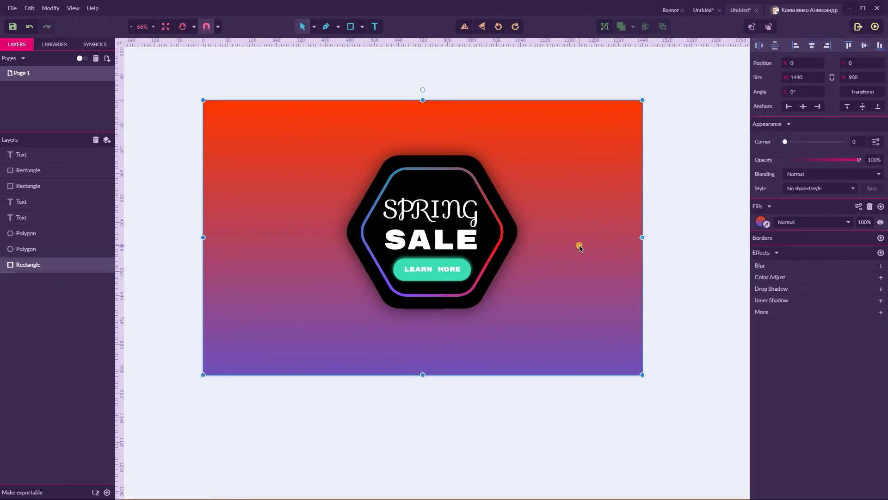
{"action": "left_click", "coordinate": [406, 57]}
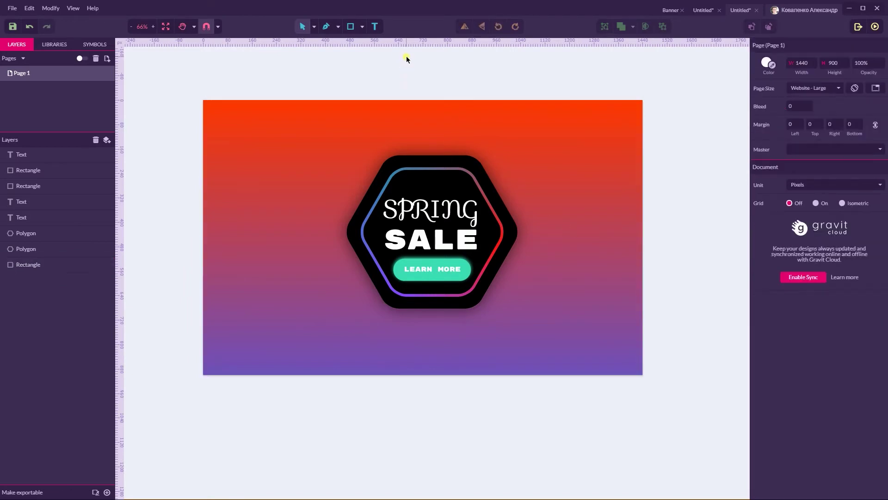
Step: Enlarge both hexagons together from their center to about 596 by 534 px and group them
{"action": "left_click", "coordinate": [466, 174]}
{"action": "left_click", "coordinate": [476, 160], "text": "shift"}
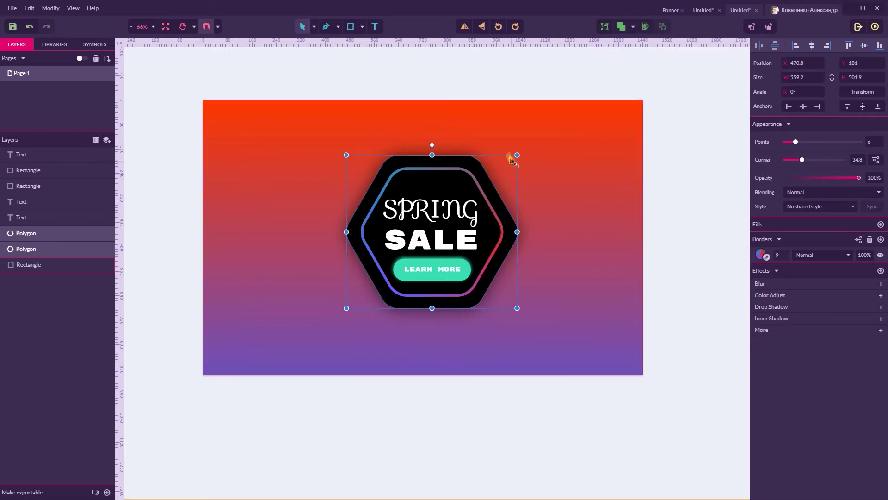
{"action": "left_click_drag", "start_coordinate": [523, 152], "coordinate": [521, 149]}
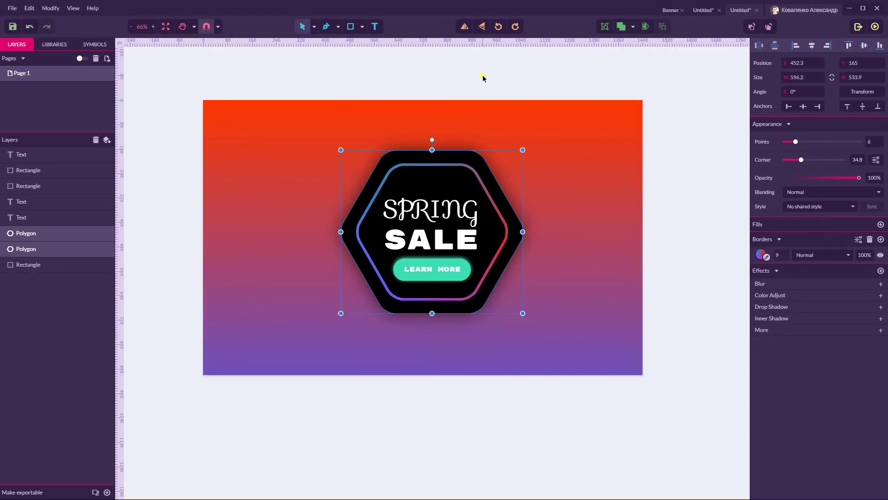
{"action": "key", "text": "ctrl+g"}
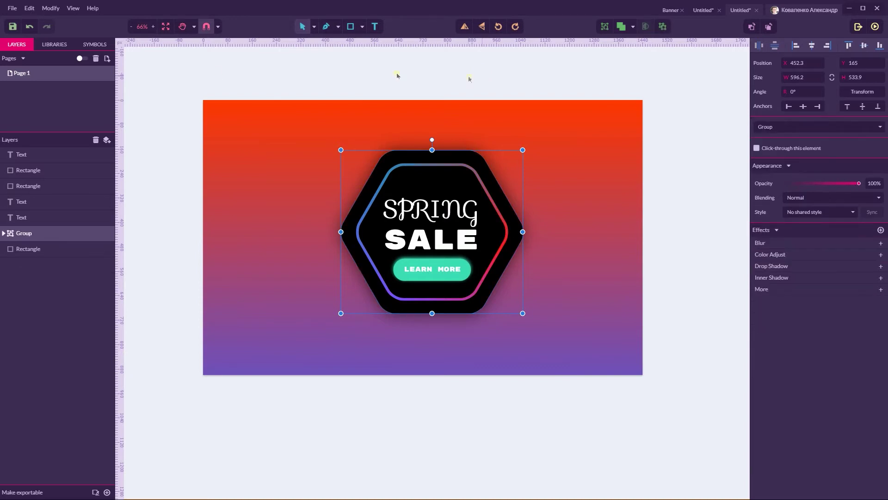
Step: Put all banner objects into a new layer named Banner
{"action": "left_click", "coordinate": [34, 154]}
{"action": "left_click", "coordinate": [47, 249], "text": "shift"}
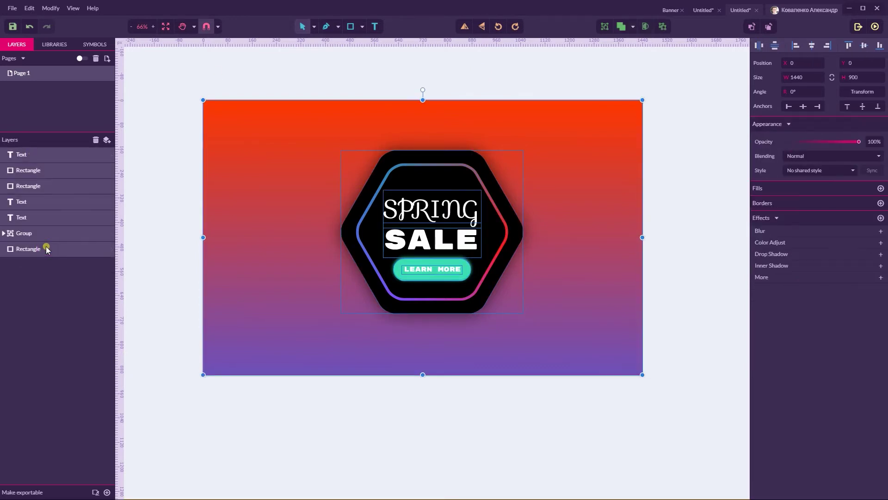
{"action": "left_click", "coordinate": [107, 139]}
{"action": "left_click_drag", "start_coordinate": [51, 168], "coordinate": [37, 158]}
{"action": "double_click", "coordinate": [33, 157]}
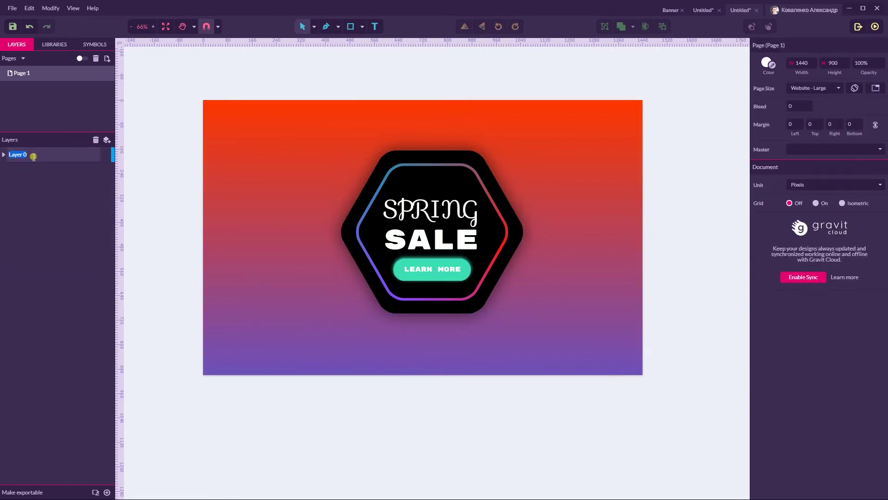
{"action": "type", "text": "Banner"}
{"action": "key", "text": "Return"}
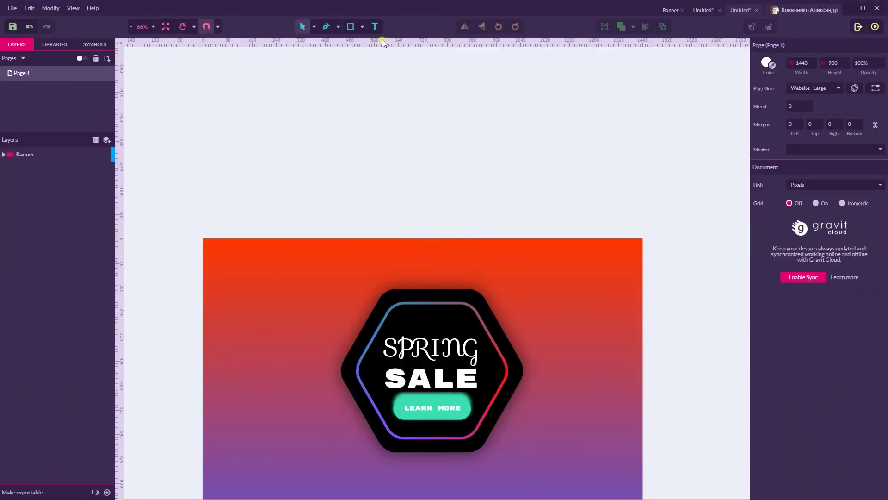
Step: Draw a tall ellipse about 310 by 548 px in the empty area above the page, around X 554, Y -1149
{"action": "left_click", "coordinate": [362, 26]}
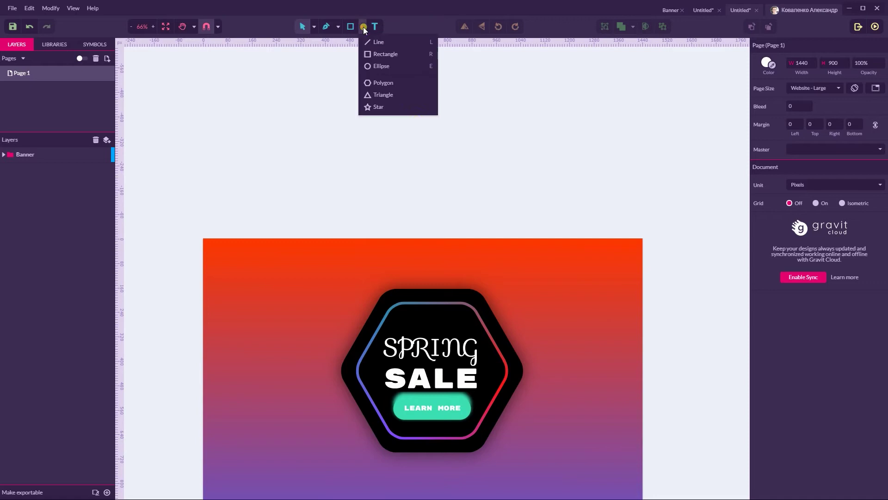
{"action": "left_click", "coordinate": [381, 66]}
{"action": "scroll", "coordinate": [401, 119], "scroll_direction": "up", "scroll_amount": 5}
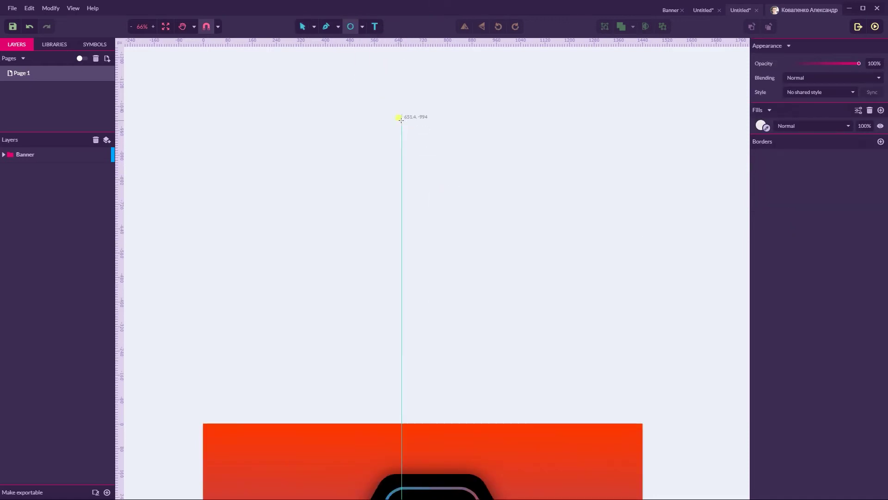
{"action": "mouse_move", "coordinate": [402, 96]}
{"action": "left_mouse_down"}
{"action": "mouse_move", "coordinate": [448, 173]}
{"action": "mouse_move", "coordinate": [479, 303]}
{"action": "mouse_move", "coordinate": [497, 241]}
{"action": "mouse_move", "coordinate": [498, 264]}
{"action": "left_mouse_up"}
{"action": "left_click_drag", "start_coordinate": [486, 140], "coordinate": [444, 132]}
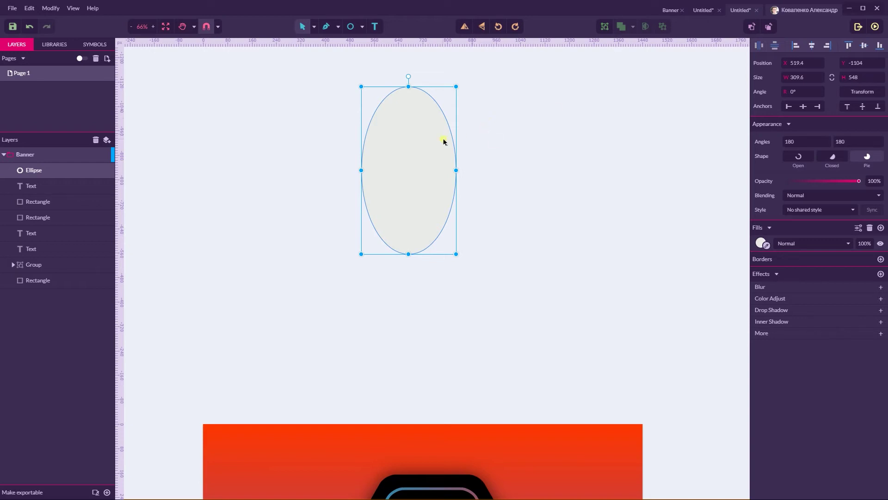
{"action": "left_click_drag", "start_coordinate": [444, 139], "coordinate": [454, 124]}
Step: Fill the ellipse with a radial gradient from red #F93232 near its lower end to light pink #FFC8C8 at the edge
{"action": "left_click", "coordinate": [761, 243]}
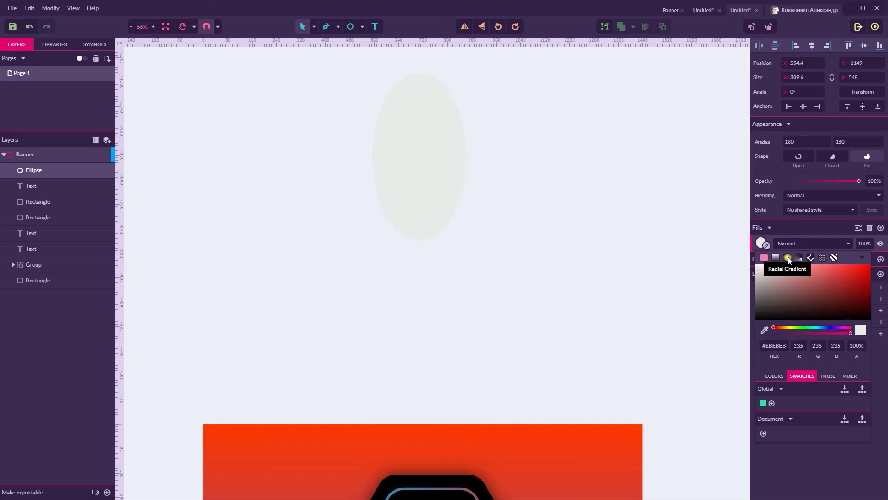
{"action": "left_click", "coordinate": [789, 258]}
{"action": "left_click", "coordinate": [772, 439]}
{"action": "left_click", "coordinate": [764, 439]}
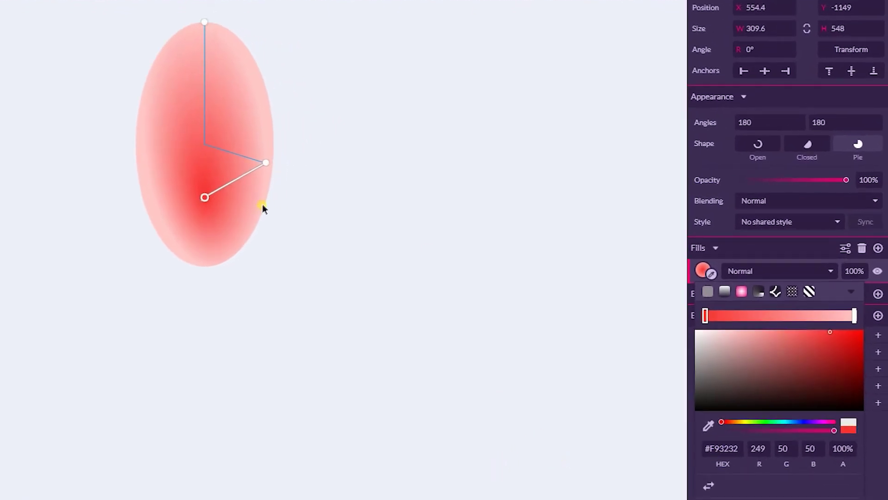
{"action": "left_click", "coordinate": [265, 164]}
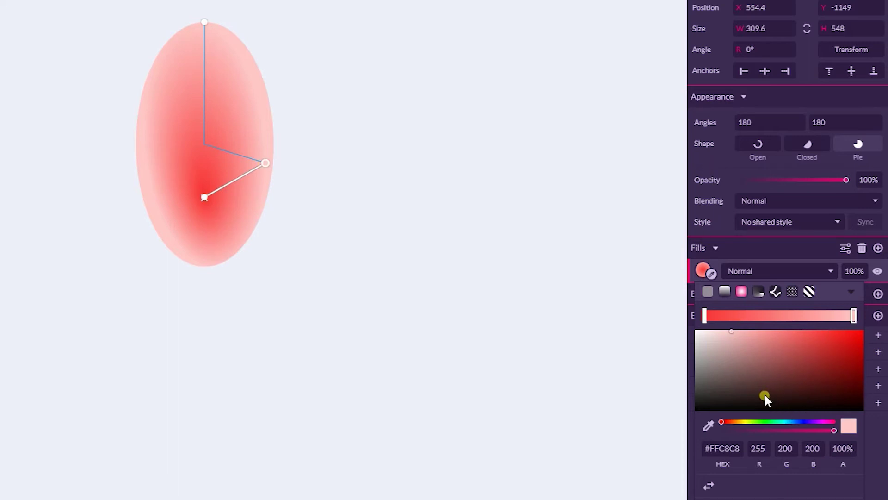
{"action": "left_click", "coordinate": [234, 103]}
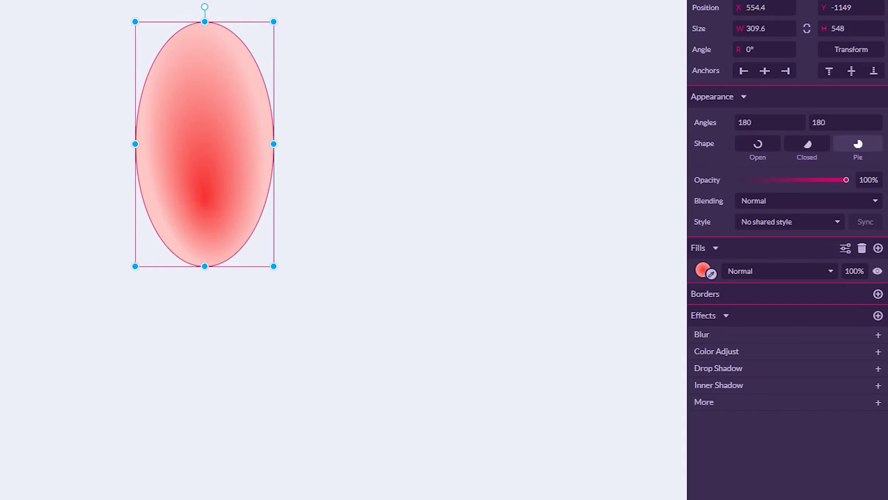
Step: Duplicate the petal ellipse with a slight offset and place the copy's transform pivot just below its lower end
{"action": "left_click", "coordinate": [850, 51]}
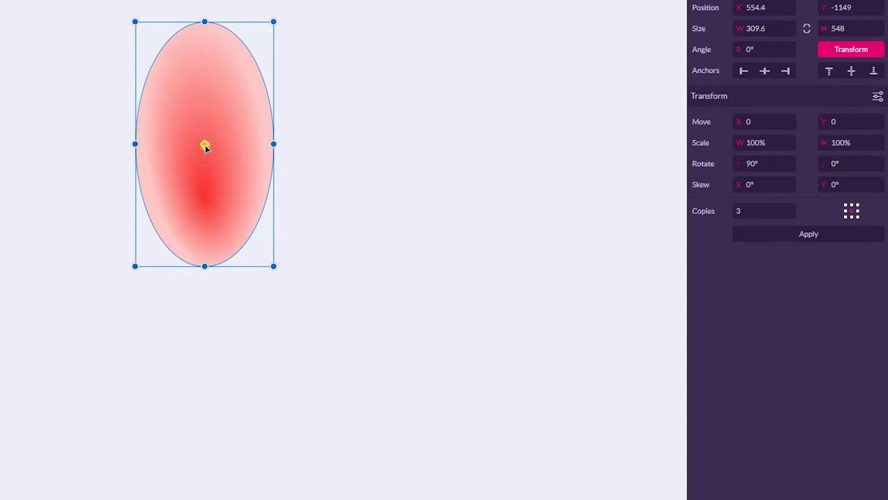
{"action": "left_click_drag", "start_coordinate": [205, 146], "coordinate": [209, 149]}
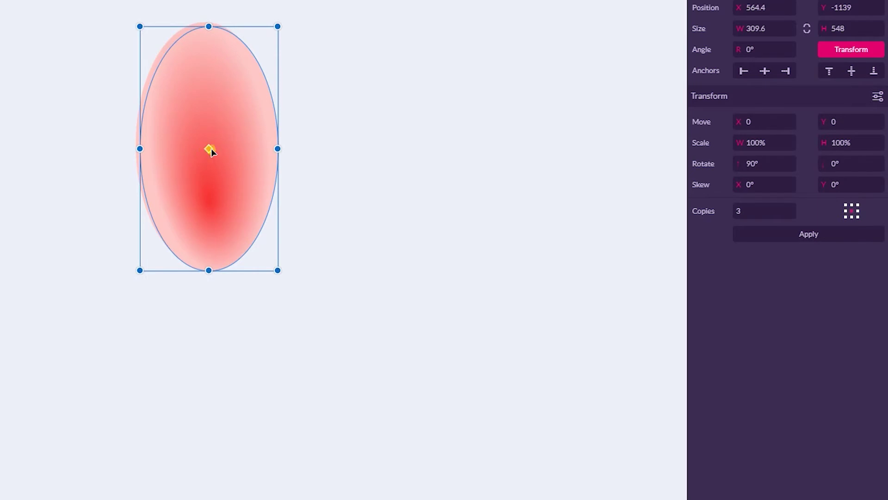
{"action": "left_click_drag", "start_coordinate": [209, 150], "coordinate": [212, 232]}
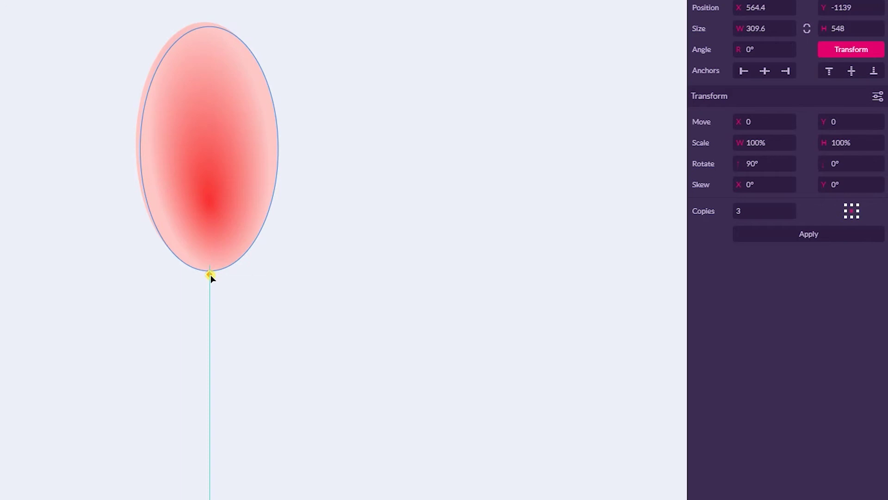
{"action": "left_click", "coordinate": [210, 275]}
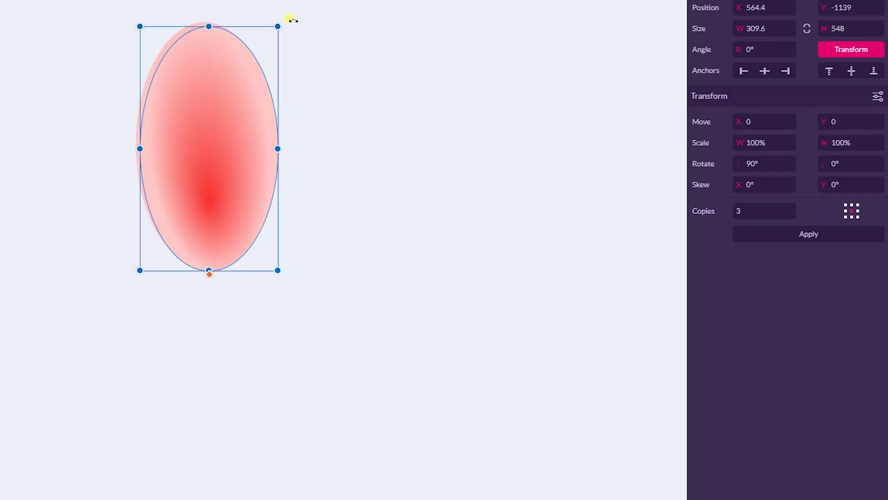
Step: Rotate the petal copy to -75° around its pivot, then repeat the rotated duplication three times to form a five-petal flower
{"action": "left_click_drag", "start_coordinate": [290, 20], "coordinate": [321, 73]}
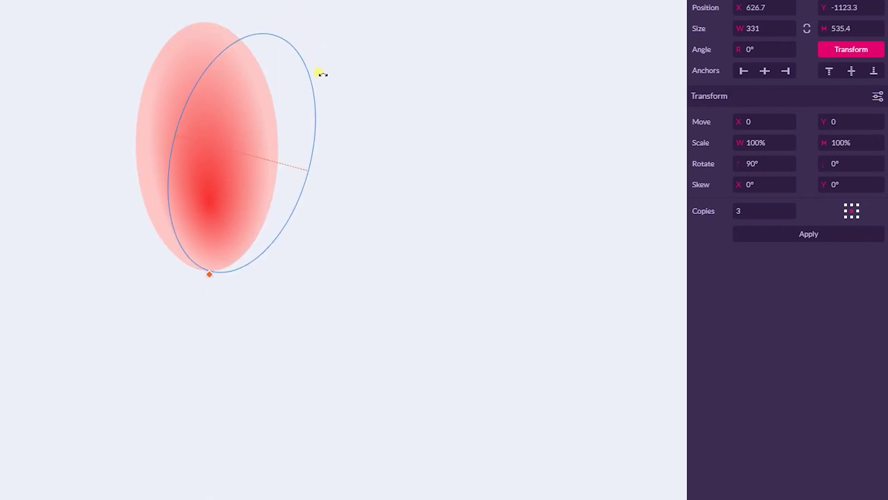
{"action": "left_click_drag", "start_coordinate": [321, 73], "coordinate": [378, 210]}
{"action": "left_click_drag", "start_coordinate": [396, 257], "coordinate": [410, 288]}
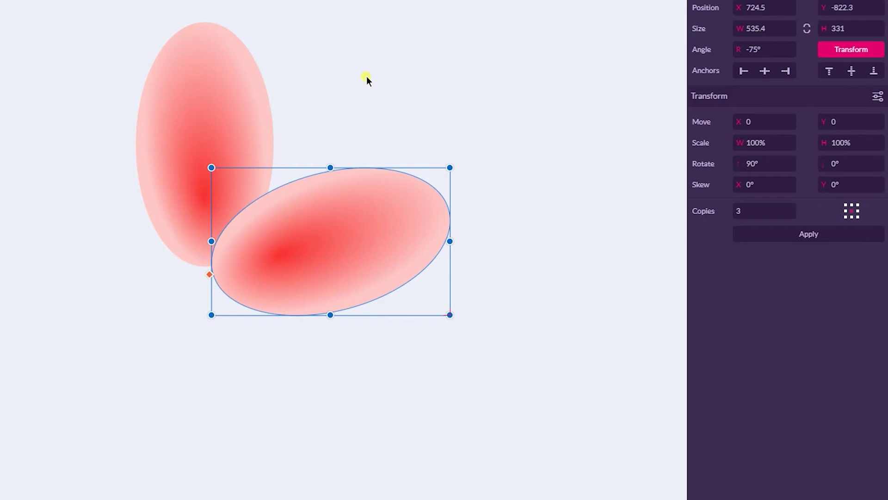
{"action": "key", "text": "ctrl+d"}
{"action": "key", "text": "ctrl+d"}
{"action": "key", "text": "ctrl+d"}
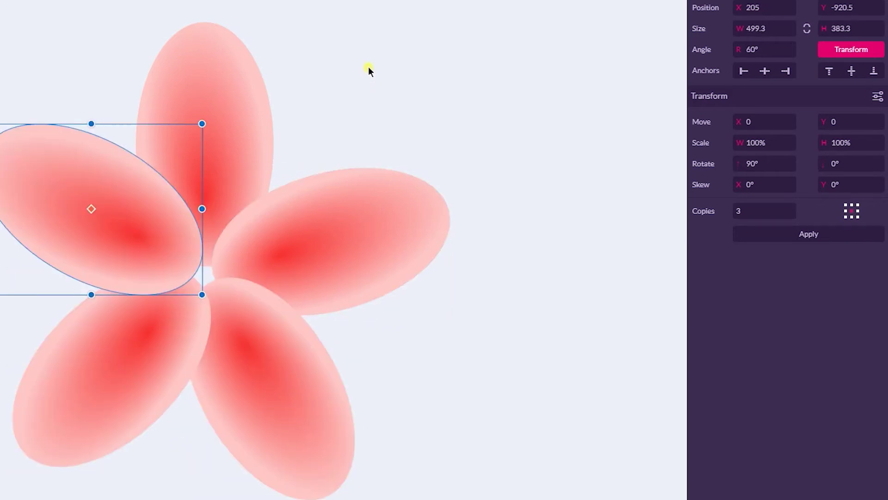
Step: Bring the upright petal to the front and subtract its overlap from the upper-left petal as a compound shape
{"action": "left_click", "coordinate": [208, 54]}
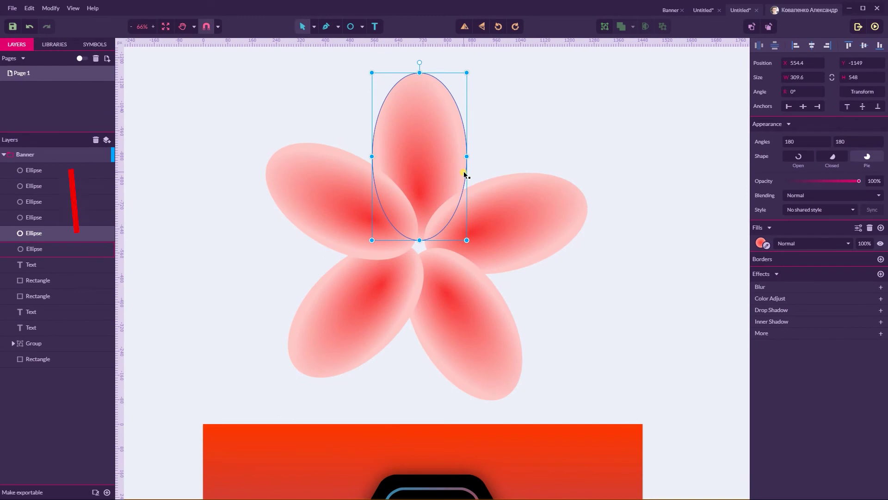
{"action": "key", "text": "ctrl+shift+Up"}
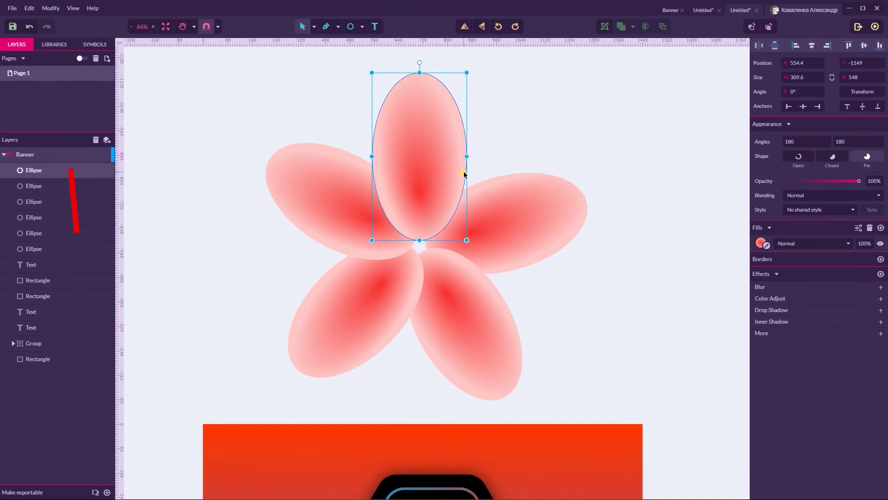
{"action": "left_click", "coordinate": [347, 179], "text": "shift"}
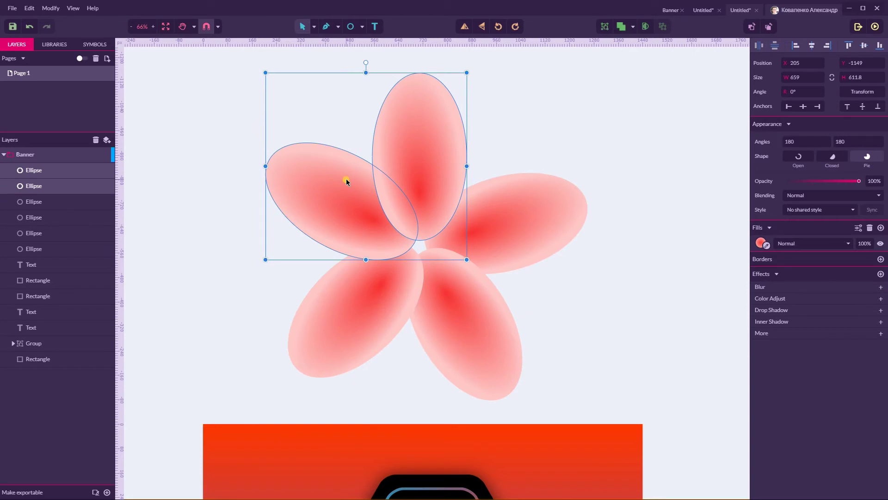
{"action": "left_click", "coordinate": [458, 104]}
{"action": "left_click", "coordinate": [428, 113]}
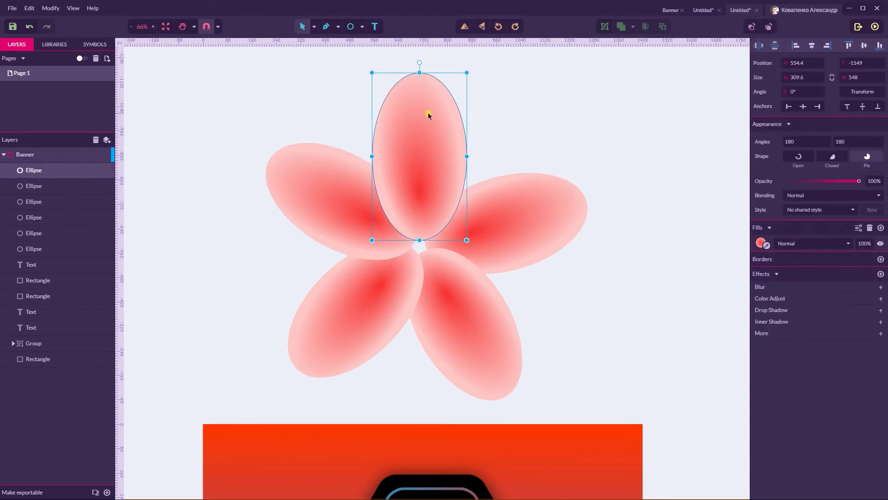
{"action": "left_click", "coordinate": [299, 180]}
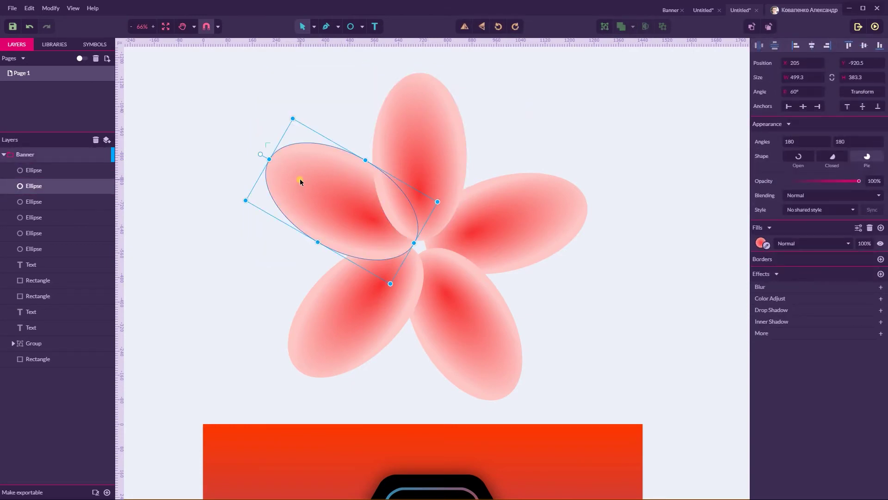
{"action": "left_click", "coordinate": [413, 119], "text": "shift"}
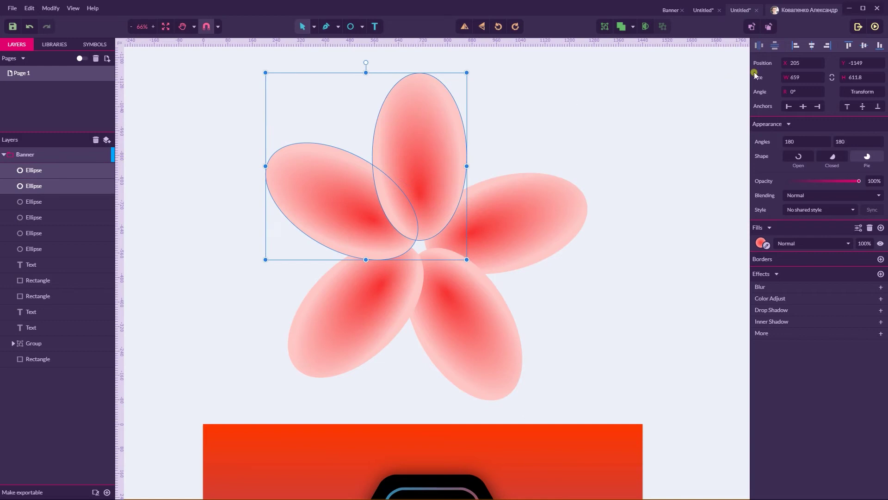
{"action": "left_click", "coordinate": [633, 27]}
{"action": "left_click", "coordinate": [650, 78]}
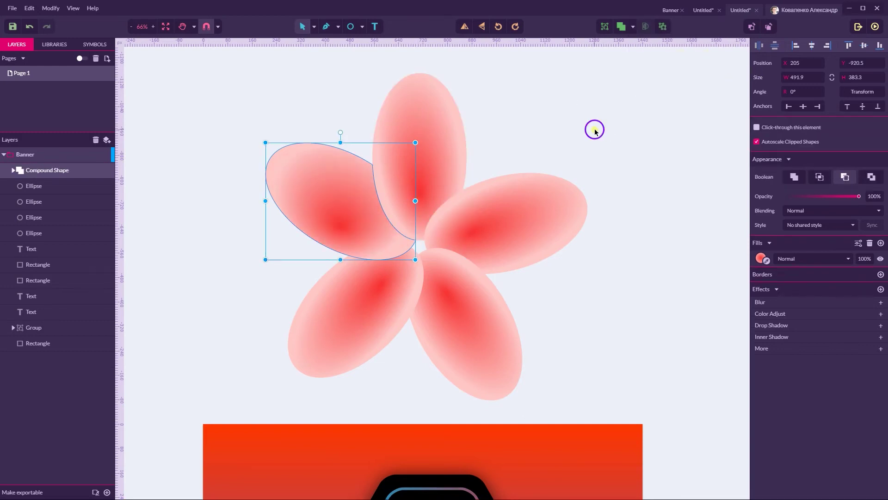
Step: Group all five petals of the flower
{"action": "left_click", "coordinate": [578, 138]}
{"action": "left_click_drag", "start_coordinate": [186, 99], "coordinate": [613, 360]}
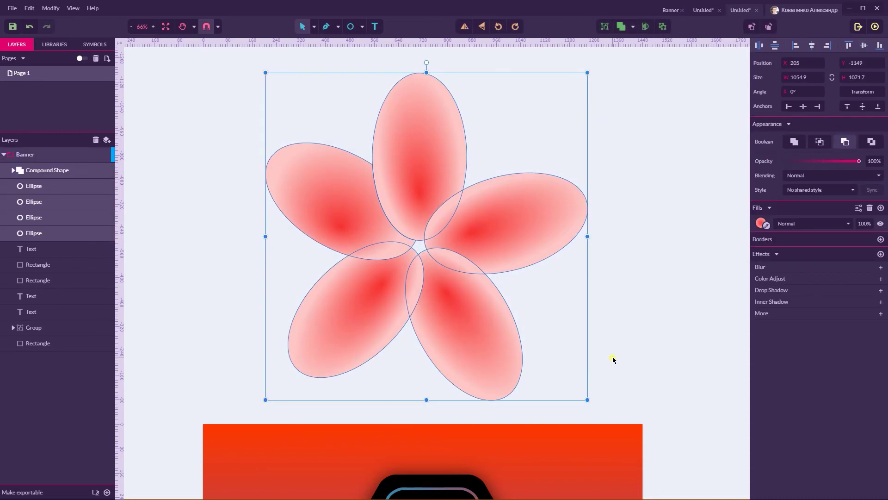
{"action": "key", "text": "ctrl+g"}
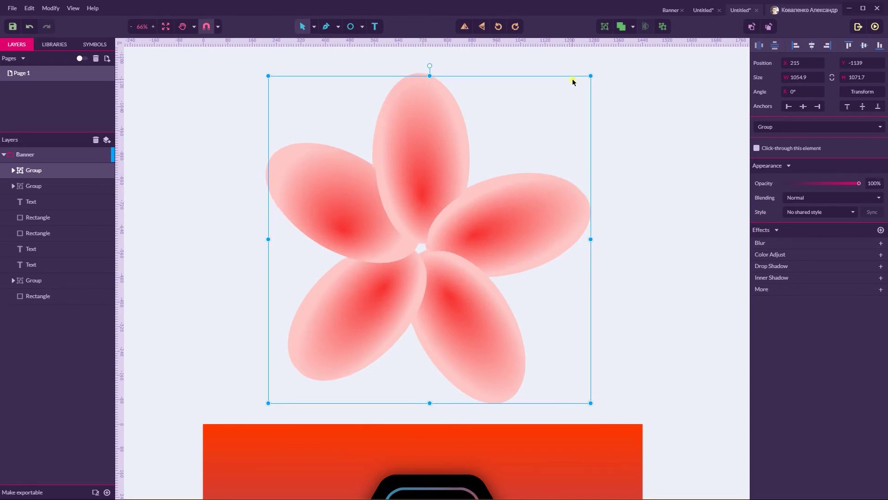
Step: Duplicate the petal group as a smaller layer, scaled about its centre to about 753 by 765 px and rotated 30°
{"action": "key", "text": "ctrl+d"}
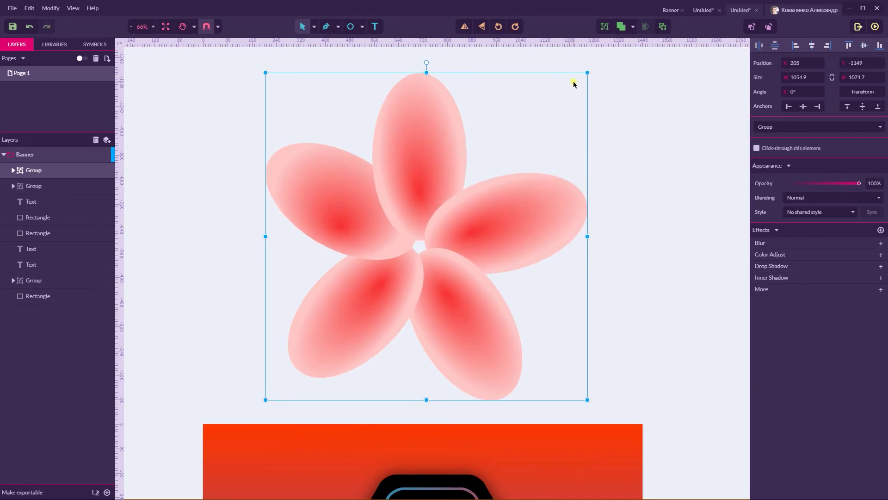
{"action": "left_click_drag", "start_coordinate": [588, 73], "coordinate": [538, 140]}
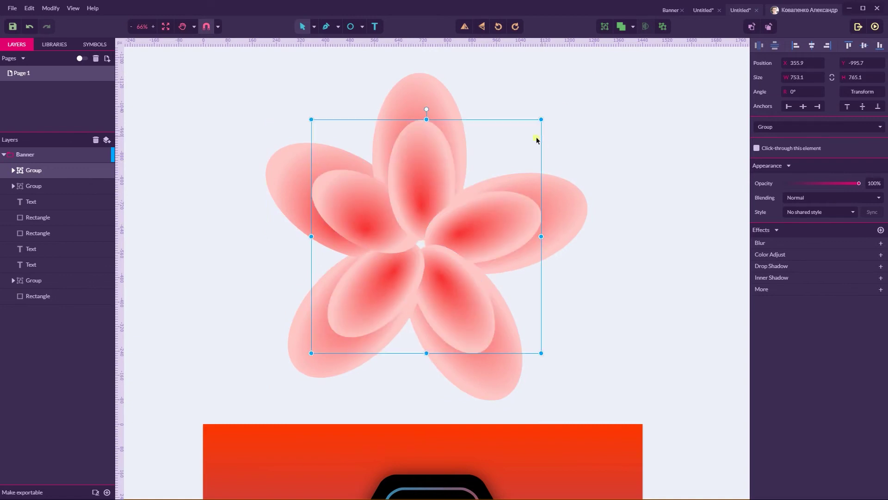
{"action": "left_click_drag", "start_coordinate": [542, 120], "coordinate": [470, 111]}
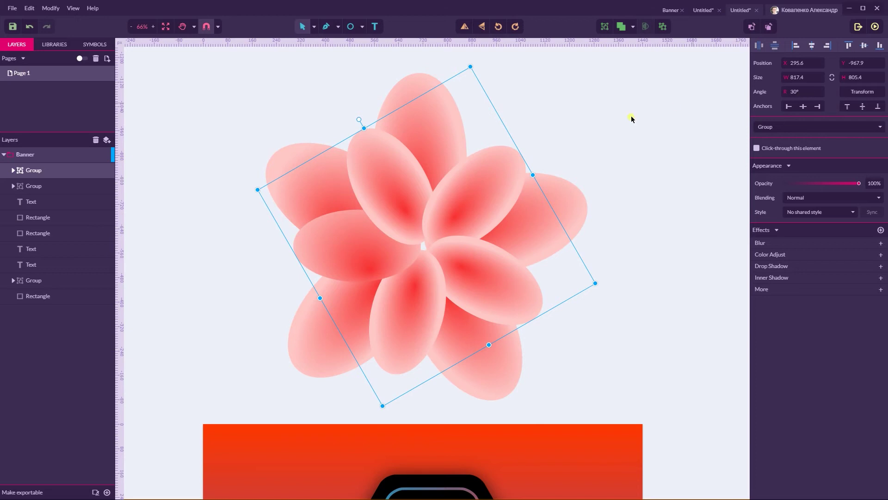
Step: Reposition both petal groups and set the smaller one over the larger flower's centre, at about X 270, Y -950
{"action": "left_click", "coordinate": [581, 119]}
{"action": "left_click_drag", "start_coordinate": [436, 218], "coordinate": [432, 219]}
{"action": "left_click_drag", "start_coordinate": [226, 144], "coordinate": [561, 331]}
{"action": "left_click", "coordinate": [812, 46]}
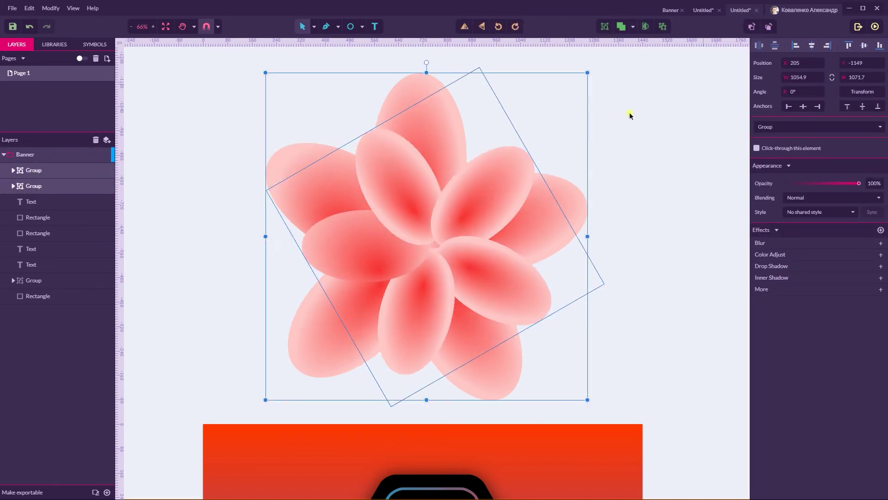
{"action": "left_click_drag", "start_coordinate": [488, 204], "coordinate": [481, 204]}
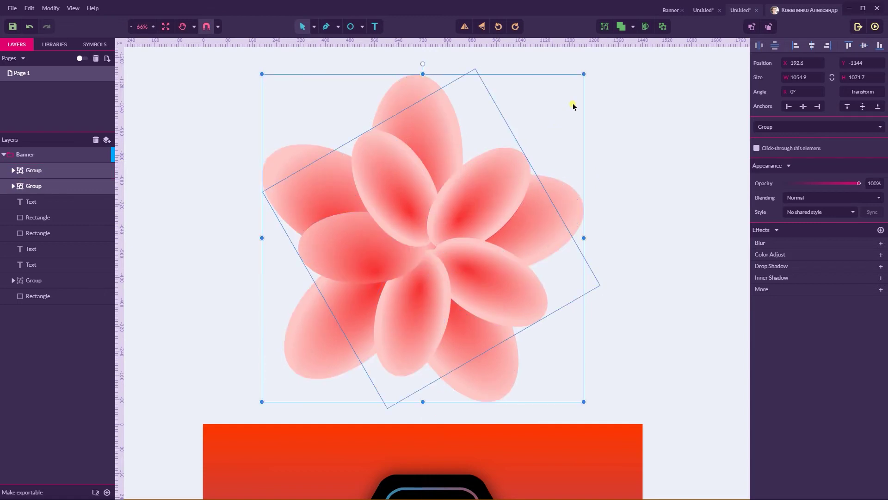
{"action": "left_click", "coordinate": [669, 105]}
{"action": "left_click", "coordinate": [452, 187]}
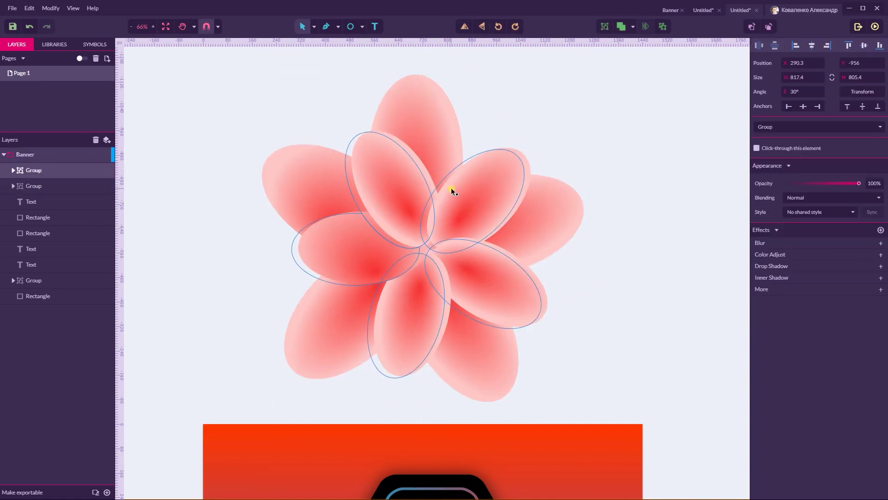
{"action": "left_click_drag", "start_coordinate": [451, 188], "coordinate": [446, 190]}
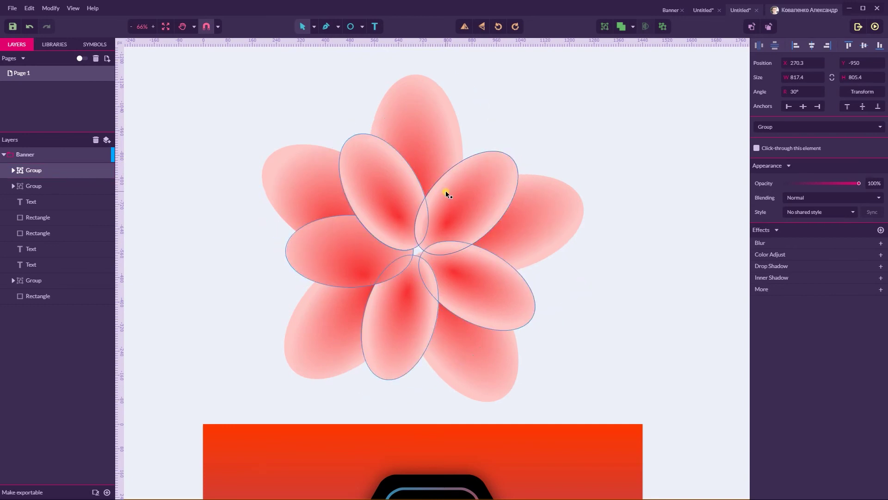
Step: Draw a 66 by 66 px circle over the flower's centre, at X 665, Y -601
{"action": "left_click", "coordinate": [350, 27]}
{"action": "left_click_drag", "start_coordinate": [419, 253], "coordinate": [424, 263]}
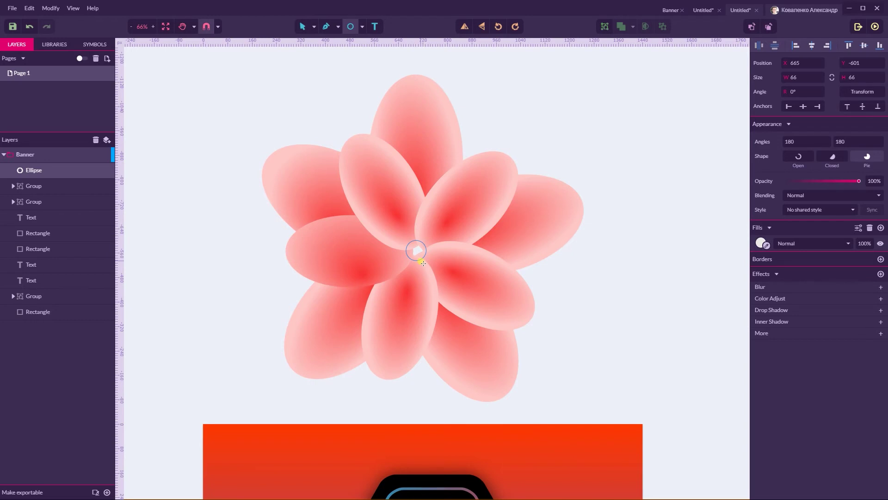
{"action": "left_click_drag", "start_coordinate": [424, 263], "coordinate": [423, 263]}
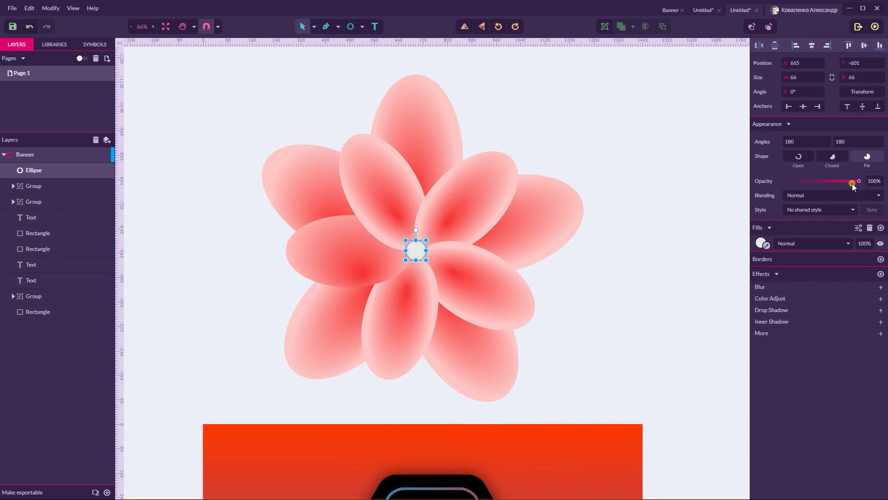
Step: Fill the centre circle with the saved red-to-pink radial gradient and change its inner colour to #FF6767
{"action": "left_click", "coordinate": [760, 242]}
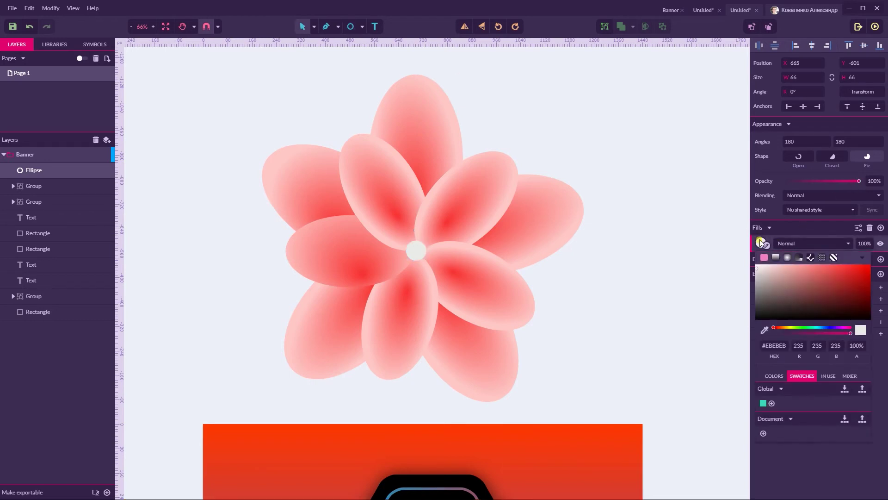
{"action": "left_click", "coordinate": [787, 257]}
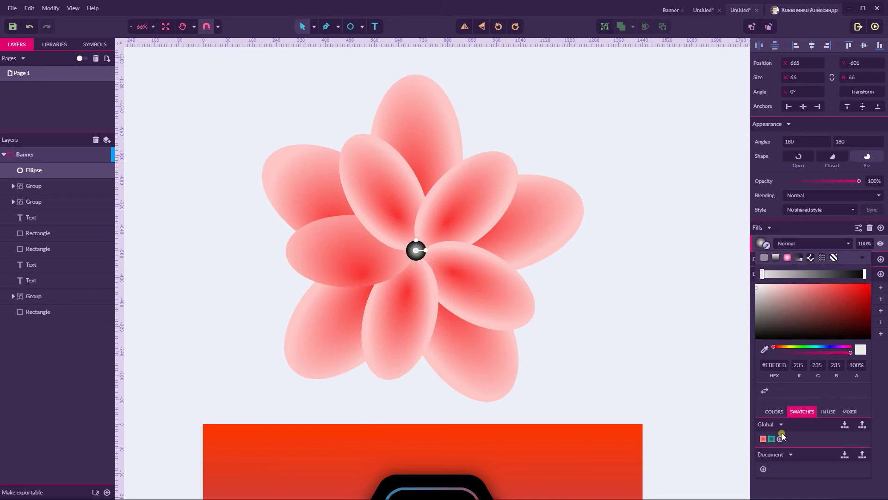
{"action": "left_click", "coordinate": [766, 439]}
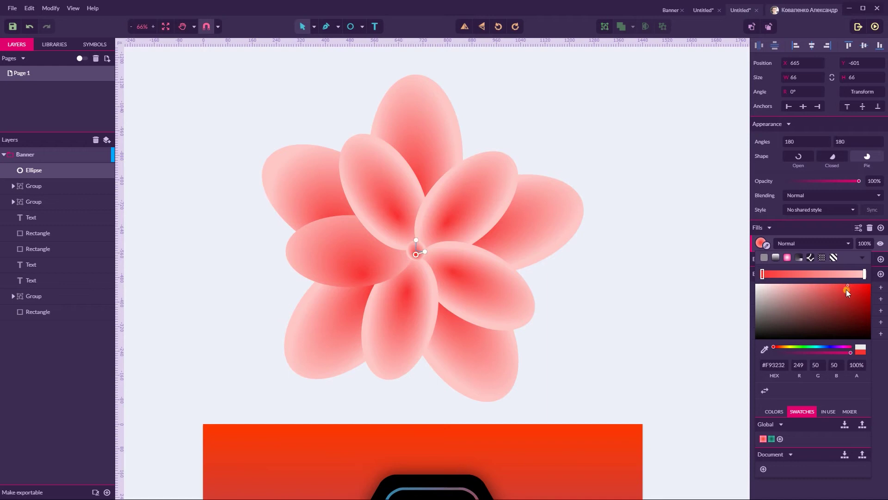
{"action": "left_click_drag", "start_coordinate": [848, 285], "coordinate": [824, 284]}
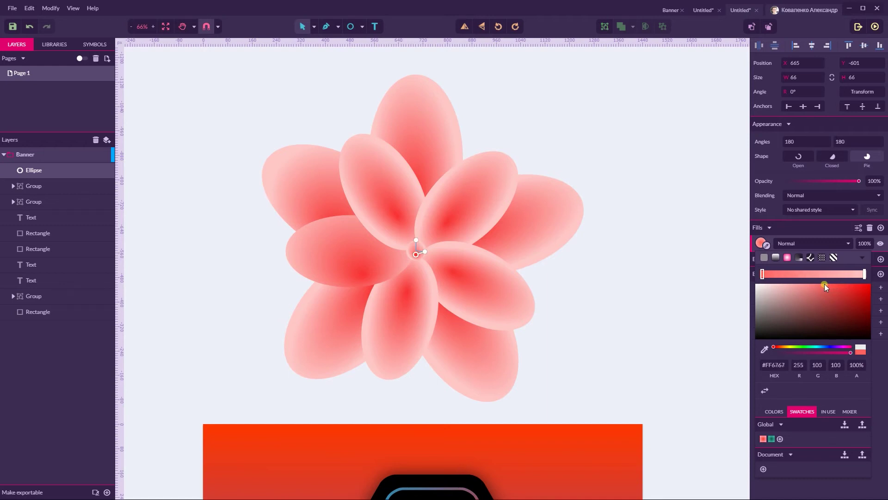
Step: Group both petal layers and the centre circle into one flower
{"action": "left_click", "coordinate": [619, 138]}
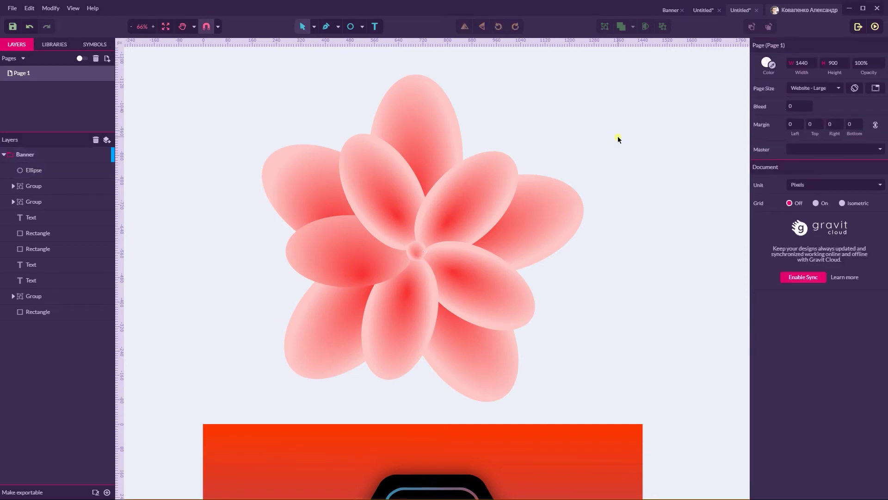
{"action": "left_click_drag", "start_coordinate": [220, 125], "coordinate": [613, 380]}
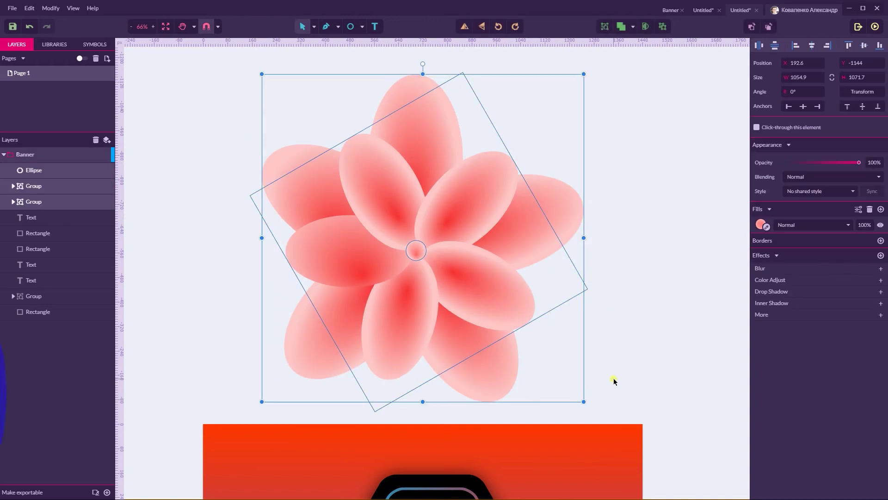
{"action": "key", "text": "ctrl+g"}
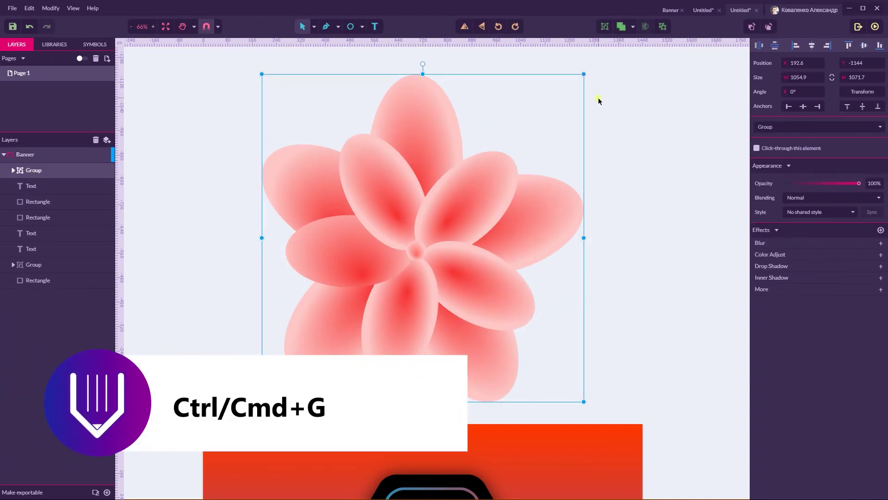
Step: Draw a tilted 3-point polygon about 537 px wide over the flower's upper-right part and convert it to a path
{"action": "scroll", "coordinate": [604, 126], "scroll_direction": "up", "scroll_amount": 3}
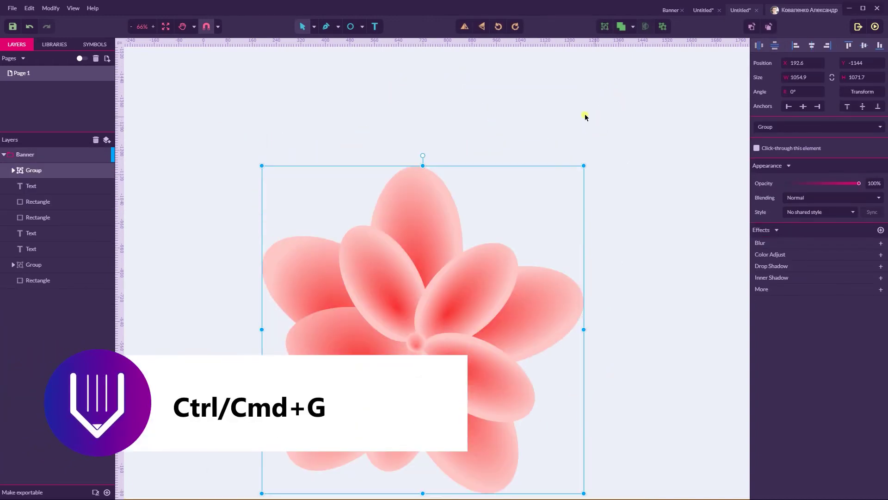
{"action": "left_click", "coordinate": [364, 27]}
{"action": "left_click", "coordinate": [394, 84]}
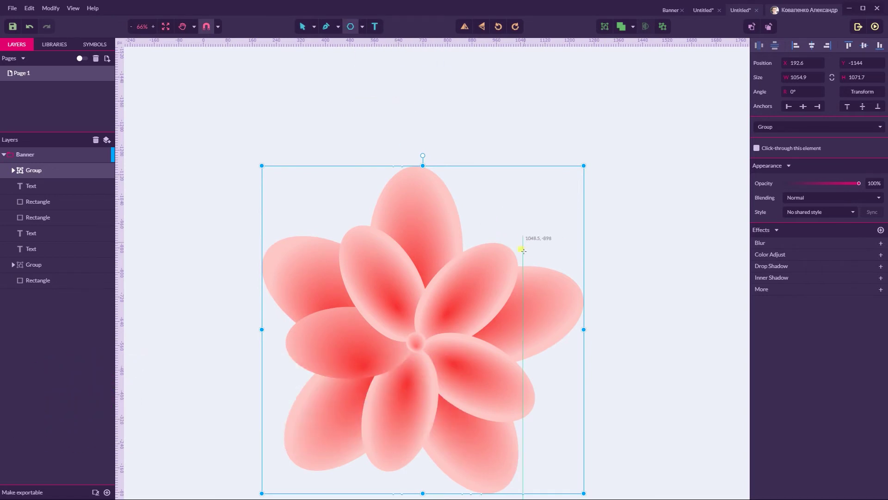
{"action": "left_click_drag", "start_coordinate": [522, 246], "coordinate": [546, 338]}
{"action": "left_click_drag", "start_coordinate": [562, 233], "coordinate": [540, 214]}
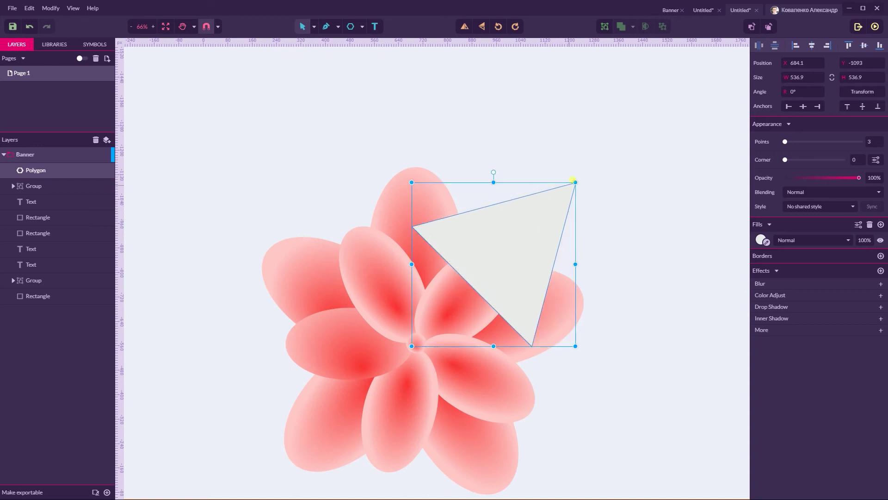
{"action": "key", "text": "ctrl+shift+p"}
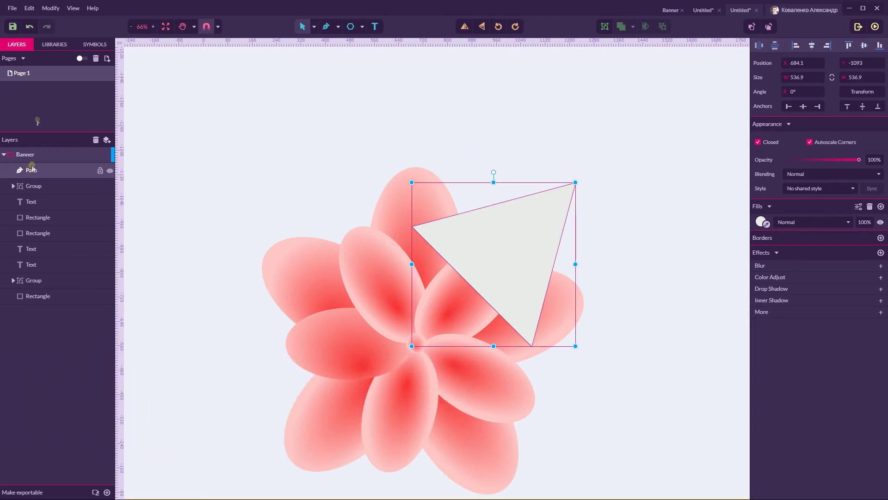
{"action": "left_click", "coordinate": [50, 8]}
{"action": "mouse_move", "coordinate": [115, 197]}
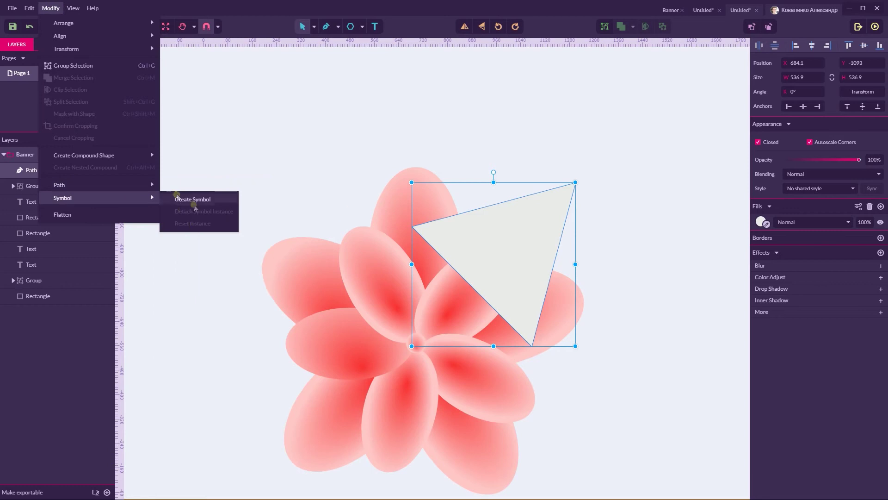
{"action": "left_click", "coordinate": [517, 124]}
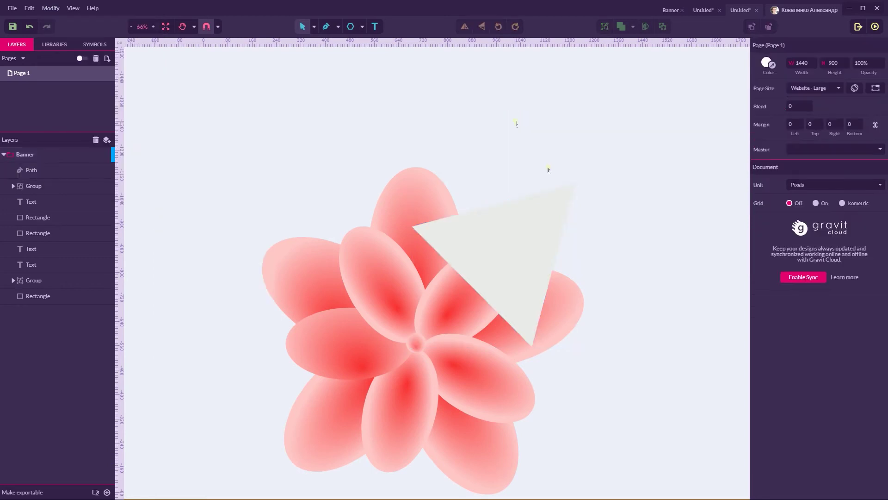
Step: Delete the midpoint nodes on the triangle path's upper and right edges
{"action": "left_click", "coordinate": [549, 170]}
{"action": "left_click", "coordinate": [314, 26]}
{"action": "left_click", "coordinate": [373, 77]}
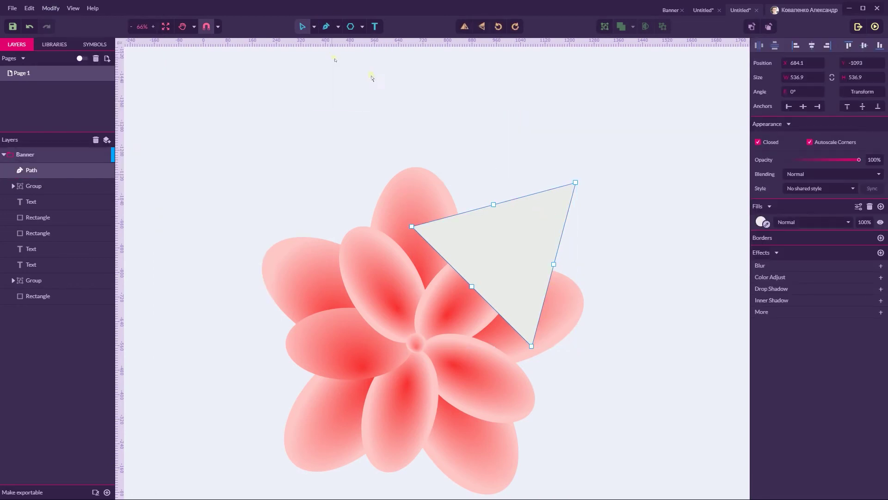
{"action": "left_click", "coordinate": [494, 207]}
{"action": "key", "text": "Delete"}
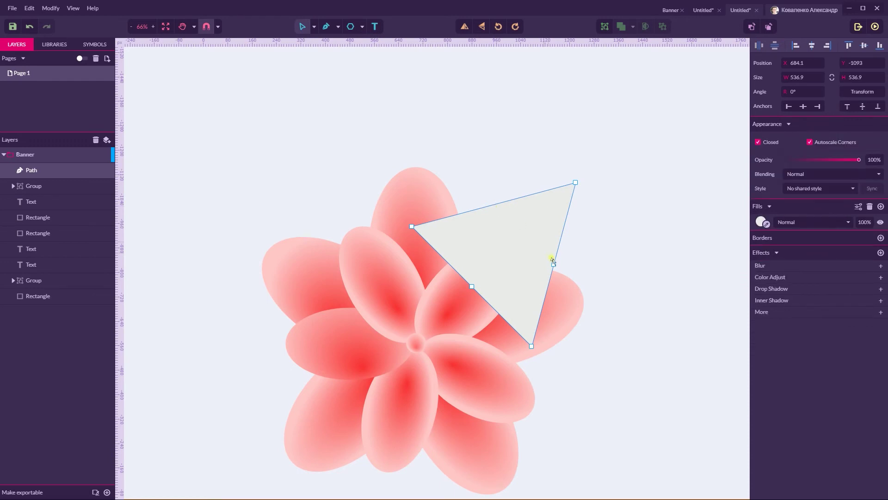
{"action": "left_click", "coordinate": [553, 264]}
{"action": "key", "text": "Delete"}
Step: Round the triangle path's upper-right corner by making its node a mirrored joint
{"action": "left_click", "coordinate": [576, 182]}
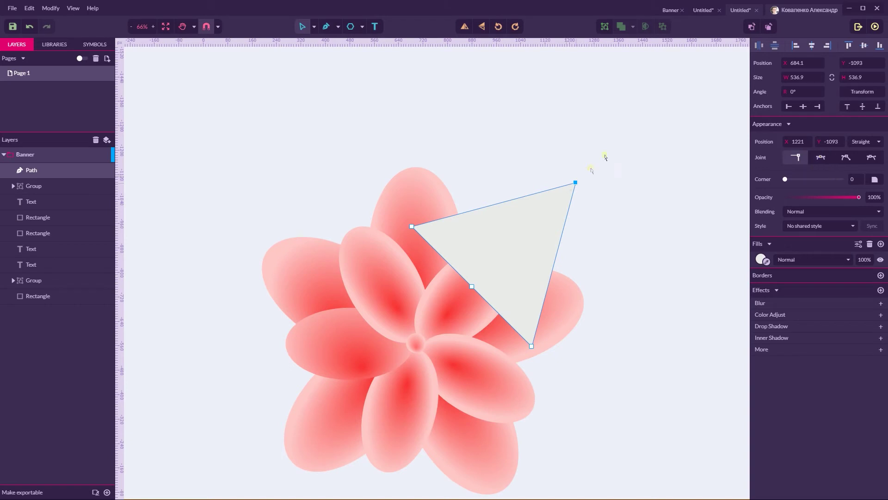
{"action": "left_click_drag", "start_coordinate": [606, 142], "coordinate": [559, 222]}
{"action": "left_click", "coordinate": [821, 158]}
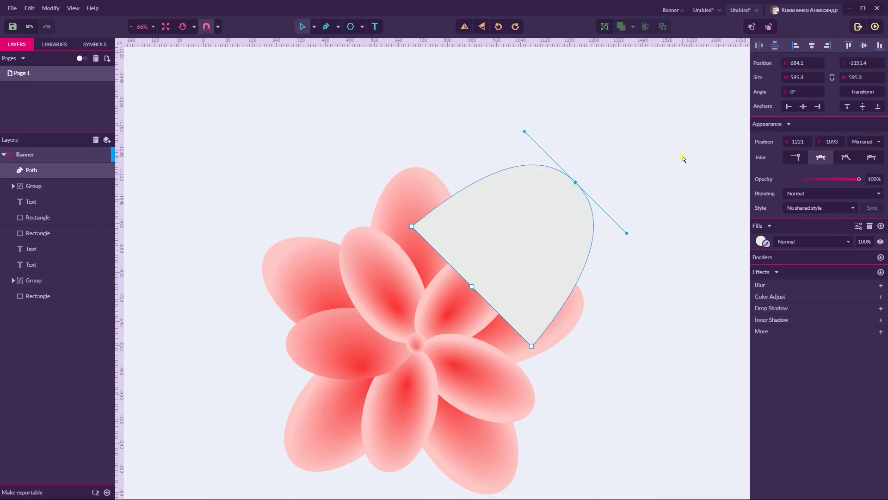
Step: Shorten the curve handles at the triangle path's rounded tip and send the path one level back, behind the flower group
{"action": "left_click_drag", "start_coordinate": [630, 240], "coordinate": [606, 214]}
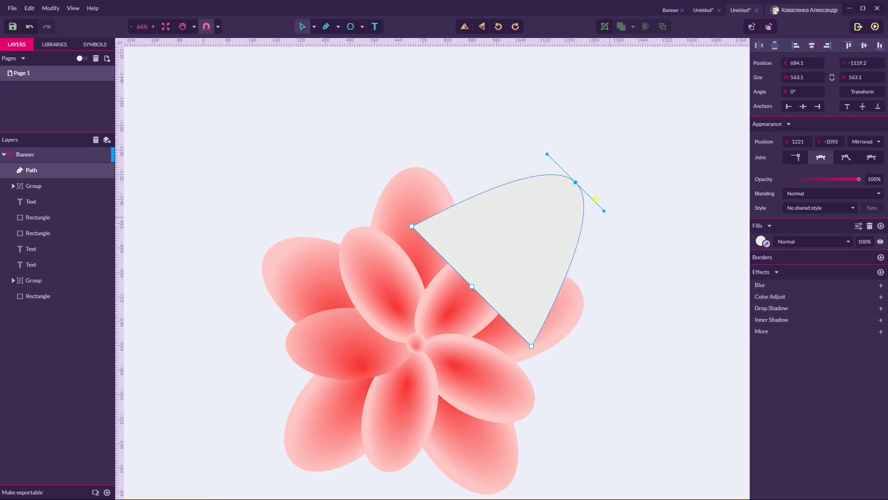
{"action": "left_click", "coordinate": [620, 216]}
{"action": "left_click", "coordinate": [314, 26]}
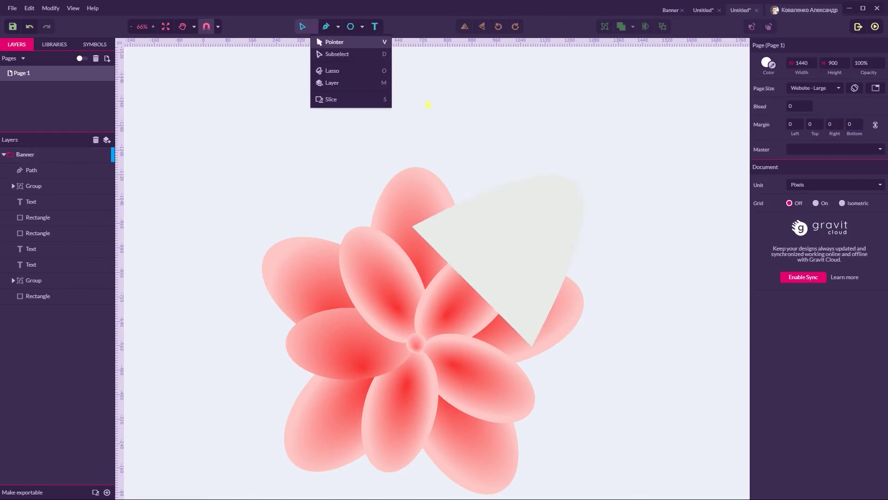
{"action": "left_click", "coordinate": [528, 239]}
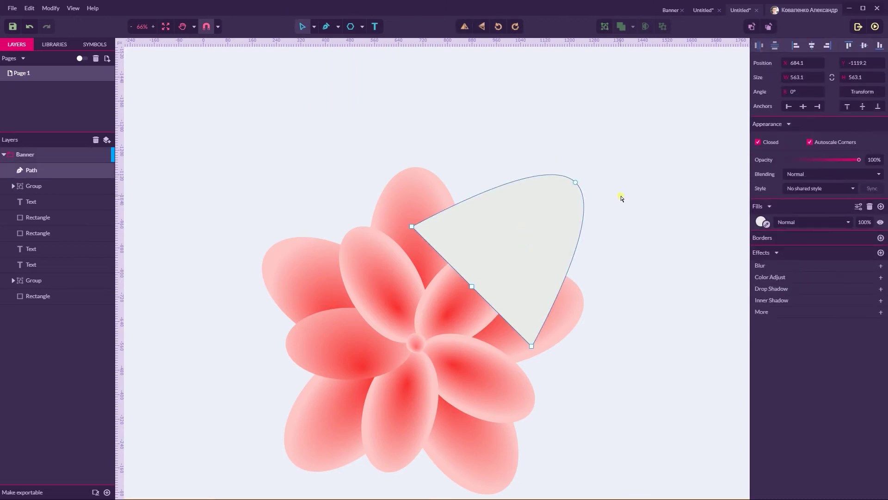
{"action": "key", "text": "ctrl+bracketleft"}
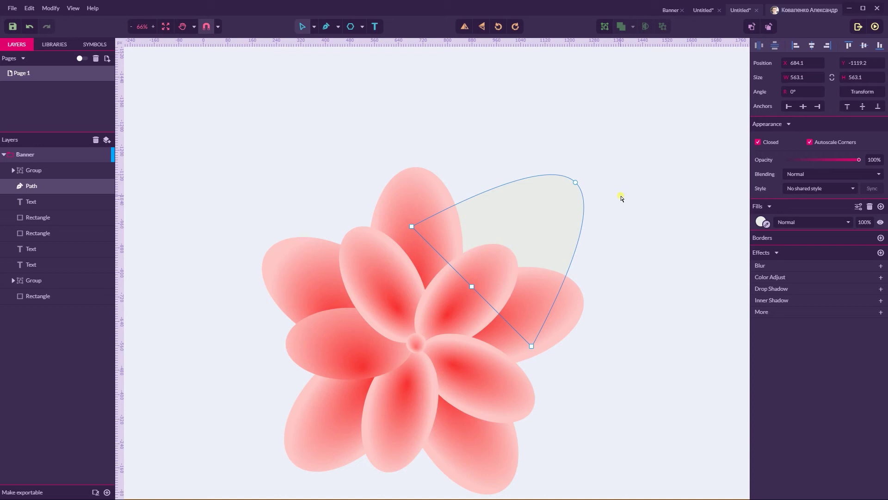
Step: Fill the leaf path with the radial gradient swatch running from dark teal #185150 to green #3BDFB3
{"action": "left_click", "coordinate": [759, 220]}
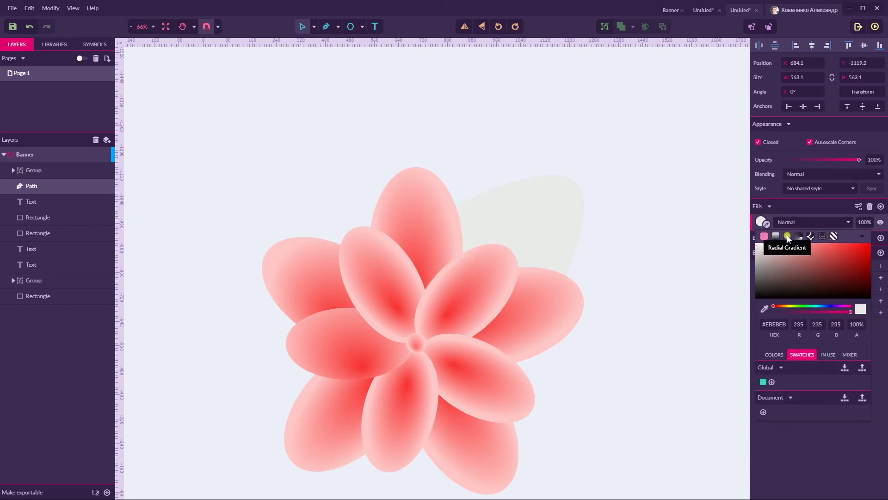
{"action": "left_click", "coordinate": [788, 236]}
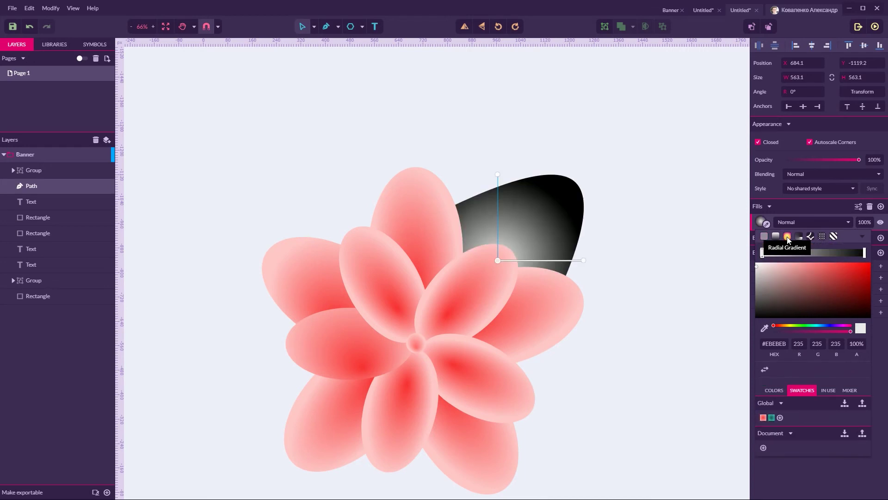
{"action": "left_click", "coordinate": [772, 417]}
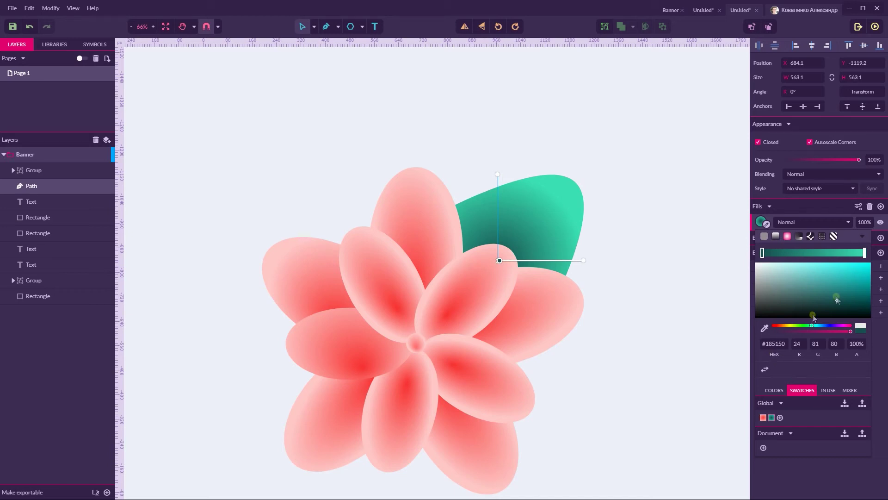
{"action": "left_click", "coordinate": [864, 252]}
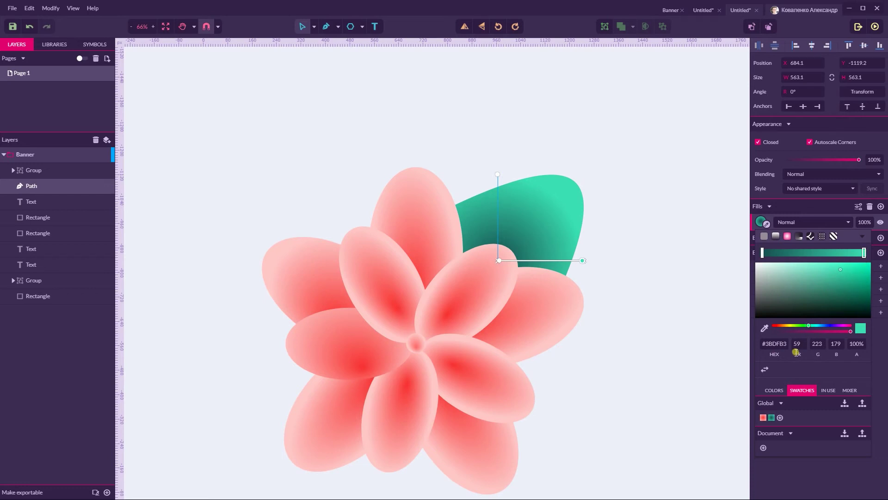
{"action": "left_click_drag", "start_coordinate": [581, 261], "coordinate": [580, 260]}
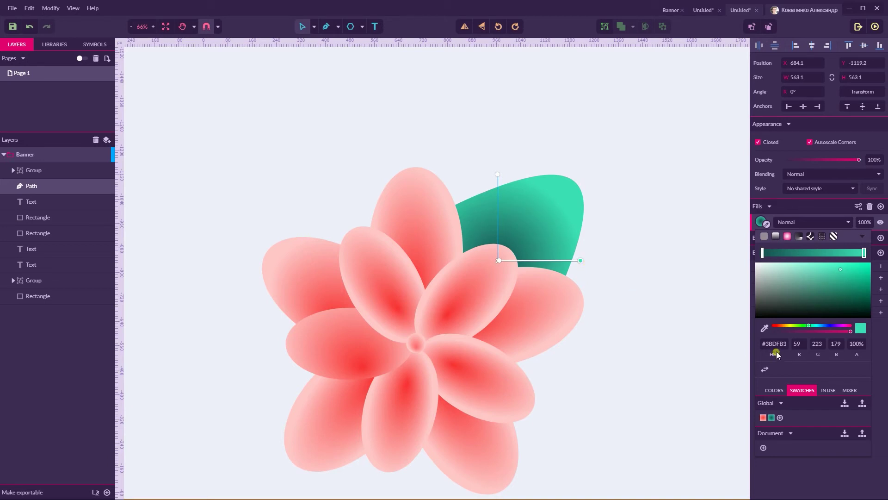
{"action": "left_click", "coordinate": [635, 179]}
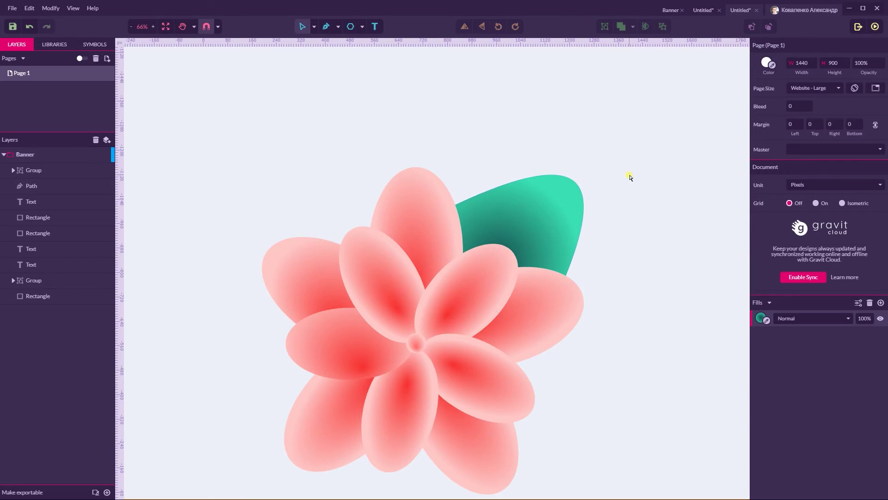
Step: Draw a slightly curved open vein path, about 362 by 352 px, from the upper-right inner petal to the leaf's tip
{"action": "left_click", "coordinate": [329, 26]}
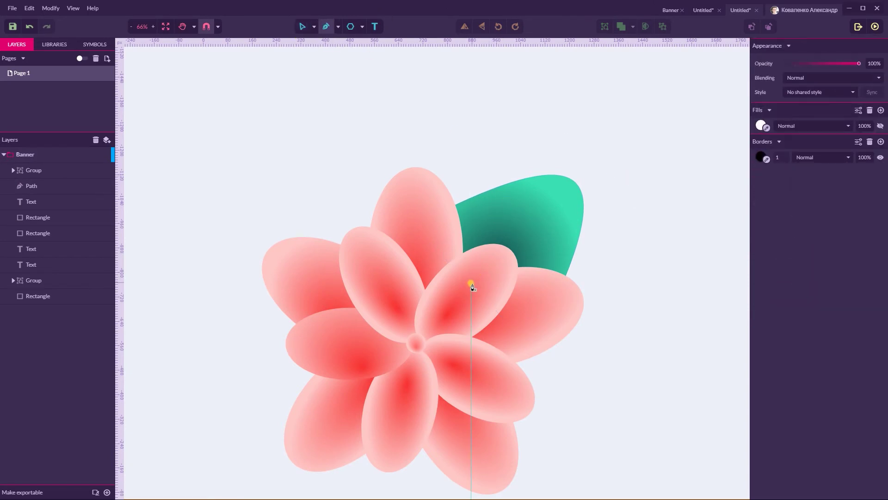
{"action": "left_click", "coordinate": [466, 290]}
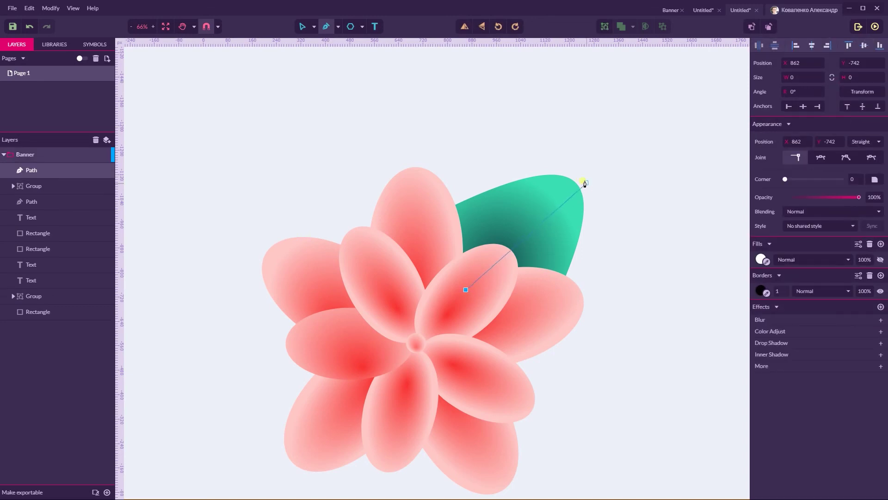
{"action": "left_click_drag", "start_coordinate": [577, 182], "coordinate": [590, 157]}
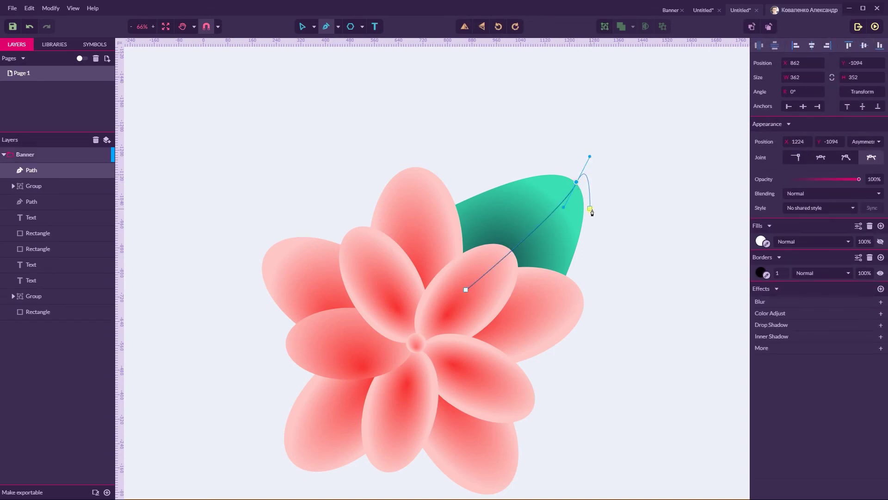
{"action": "left_click", "coordinate": [326, 26]}
{"action": "left_click", "coordinate": [302, 27]}
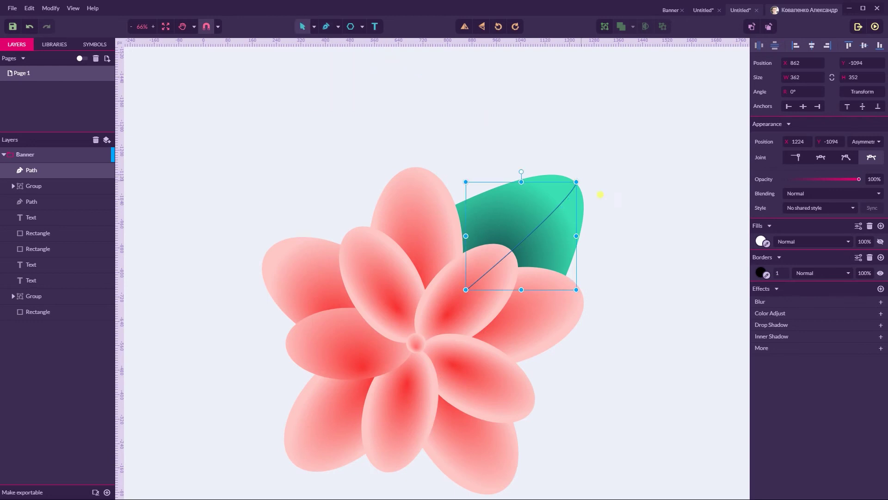
{"action": "left_click", "coordinate": [870, 257]}
{"action": "left_click", "coordinate": [761, 240]}
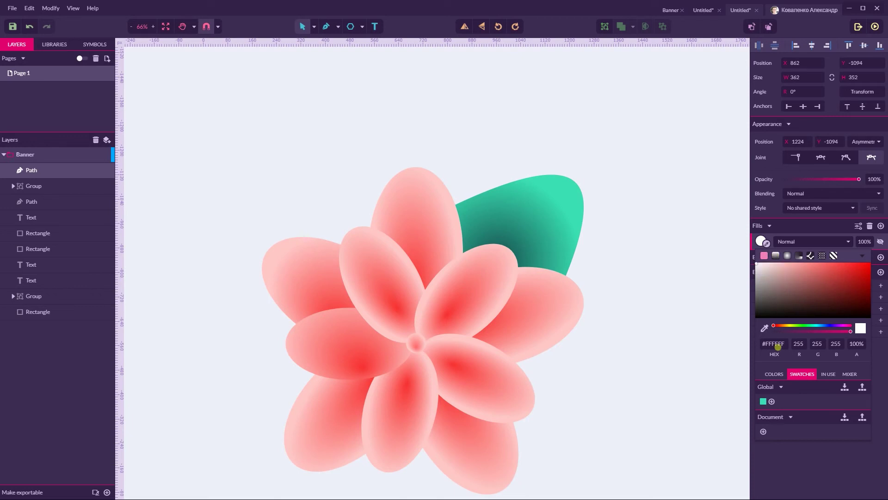
{"action": "left_click", "coordinate": [764, 401]}
{"action": "left_click", "coordinate": [535, 229]}
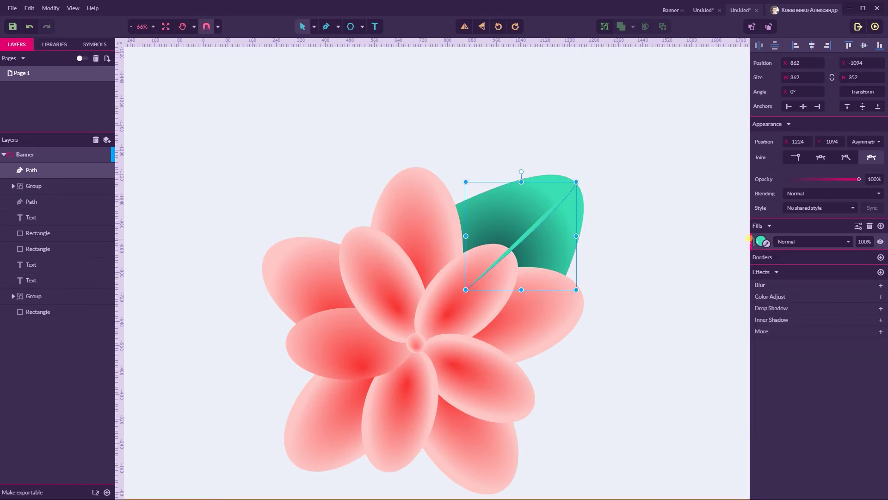
Step: Remove the vein path's fill and give it a border coloured #3BDFB3 with a width of 10
{"action": "left_click", "coordinate": [870, 228]}
{"action": "left_click", "coordinate": [881, 241]}
{"action": "left_click", "coordinate": [762, 256]}
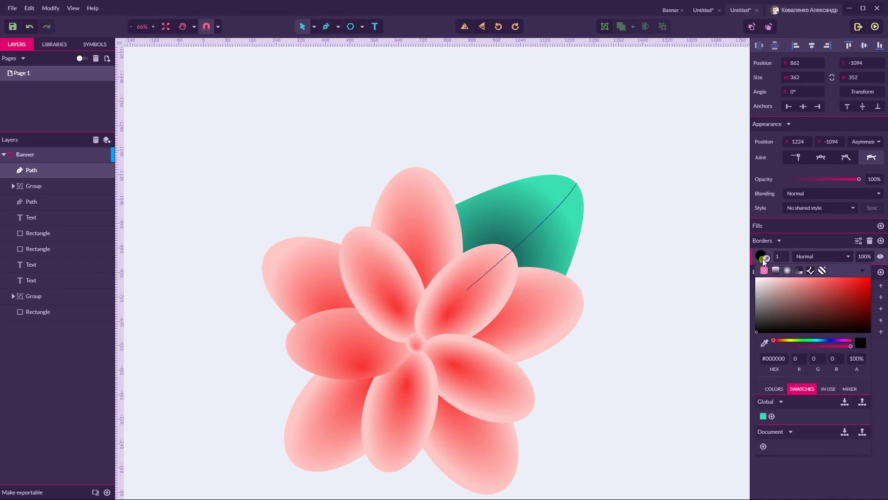
{"action": "left_click", "coordinate": [763, 416]}
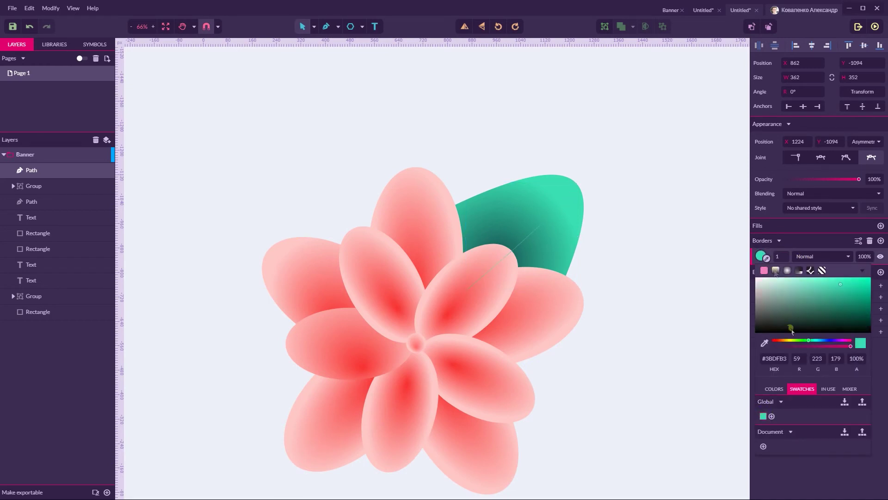
{"action": "left_click", "coordinate": [784, 258]}
{"action": "type", "text": "4"}
{"action": "key", "text": "BackSpace"}
{"action": "type", "text": "9"}
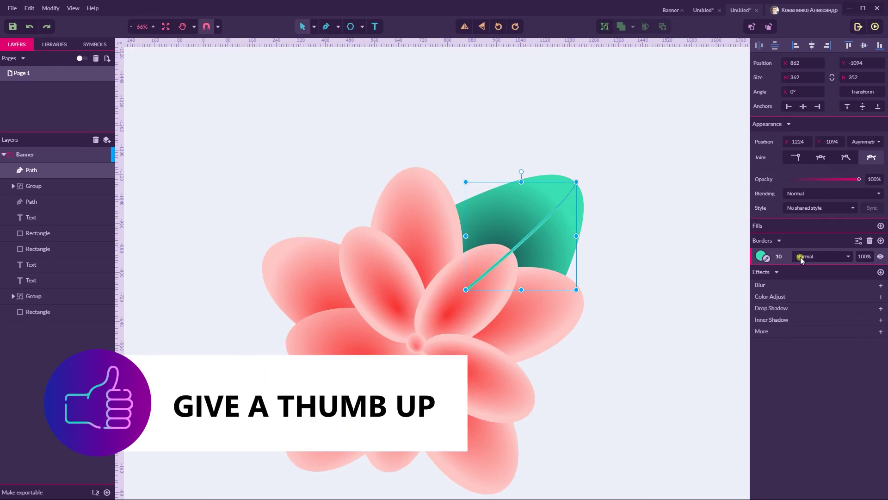
Step: Set the blending mode of the vein's border to Luminosity
{"action": "left_click", "coordinate": [818, 258]}
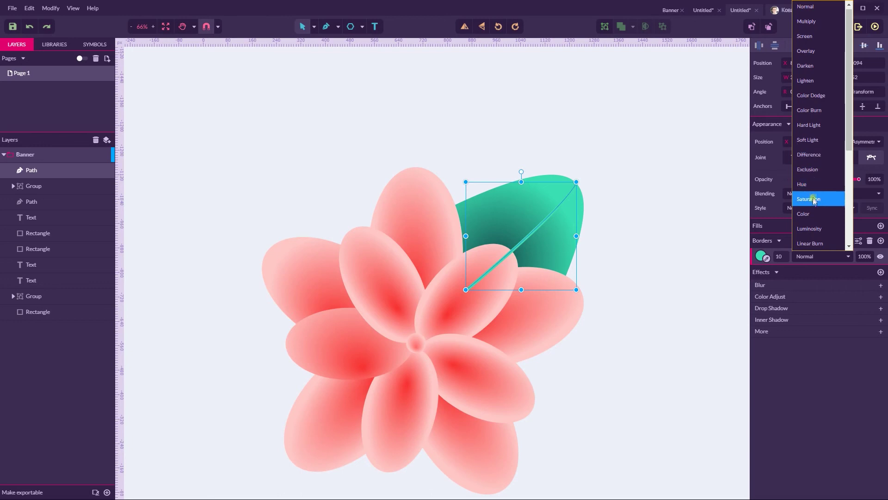
{"action": "left_click", "coordinate": [810, 229]}
{"action": "left_click", "coordinate": [633, 190]}
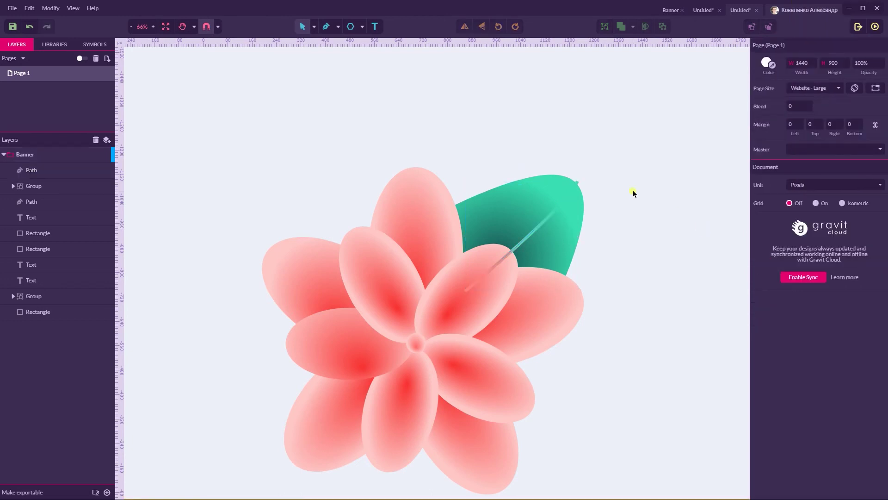
Step: Send the vein path one level back so it sits behind the flower group and above the leaf
{"action": "left_click", "coordinate": [532, 233]}
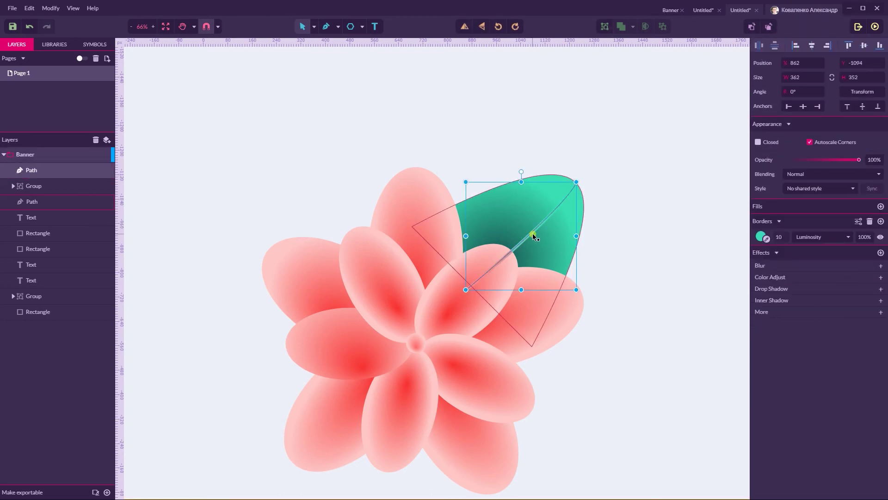
{"action": "key", "text": "ctrl+bracketleft"}
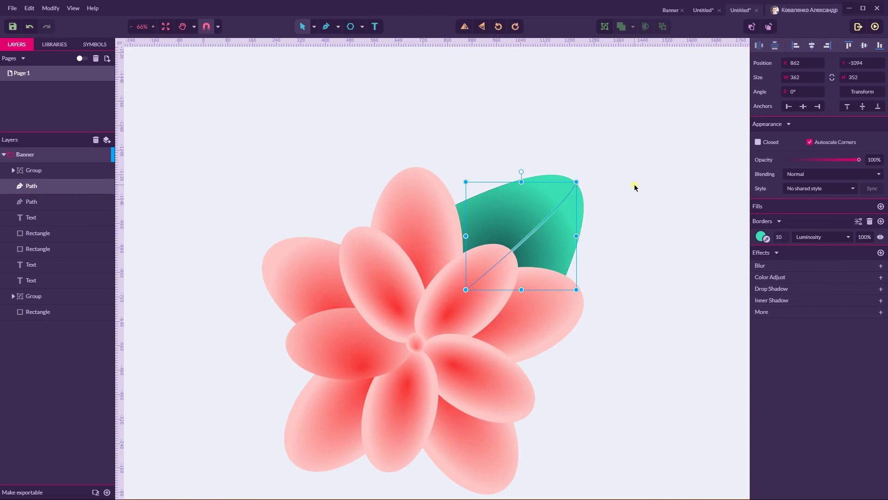
{"action": "left_click", "coordinate": [634, 184]}
{"action": "left_click", "coordinate": [537, 228]}
{"action": "left_click", "coordinate": [657, 209]}
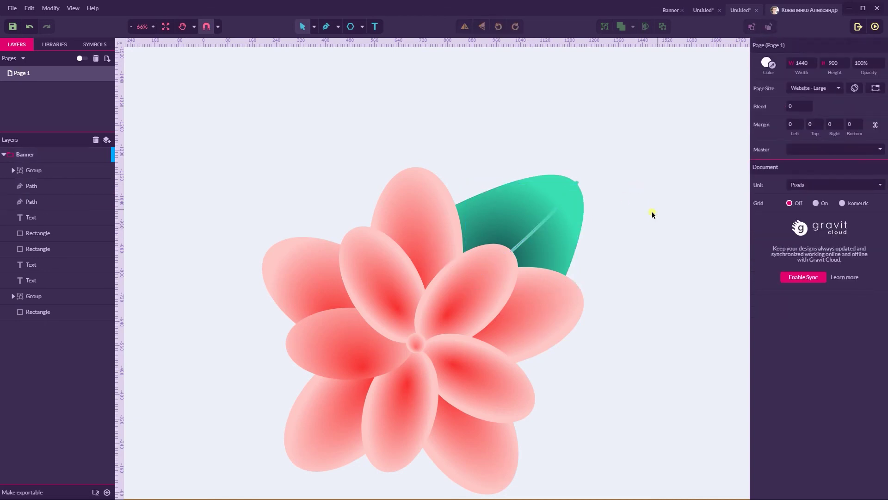
Step: Darken the vein's border colour to #19A882
{"action": "left_click", "coordinate": [533, 230]}
{"action": "left_click", "coordinate": [761, 237]}
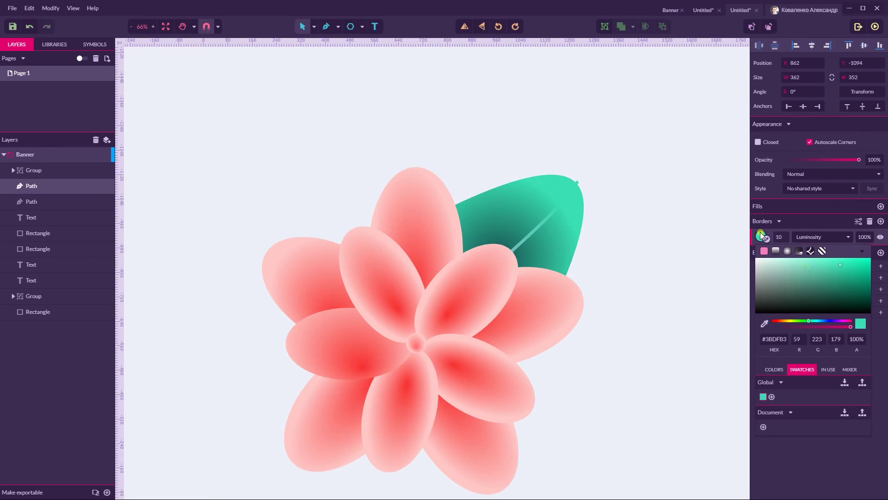
{"action": "mouse_move", "coordinate": [814, 265]}
{"action": "left_mouse_down"}
{"action": "mouse_move", "coordinate": [845, 284]}
{"action": "mouse_move", "coordinate": [855, 276]}
{"action": "left_mouse_up"}
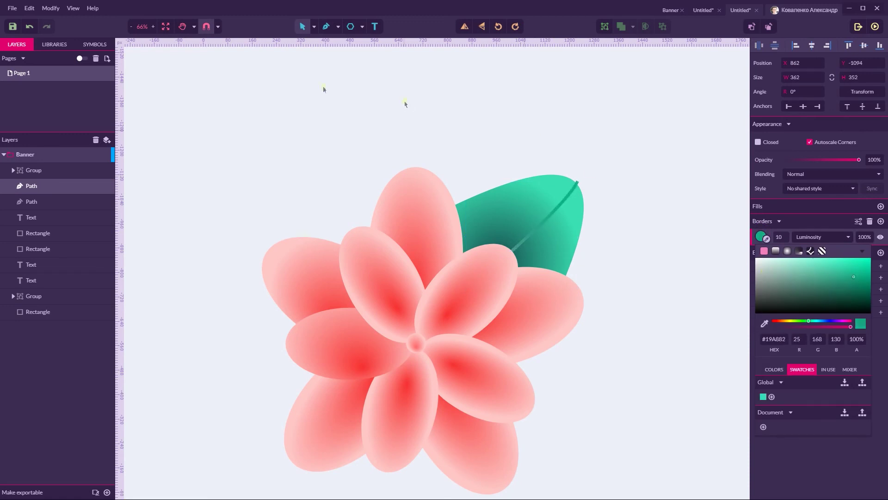
Step: Move the vein's tip node to X 1218, Y -1083 and adjust its curve handle to fit inside the leaf
{"action": "left_click", "coordinate": [314, 27]}
{"action": "left_click", "coordinate": [333, 55]}
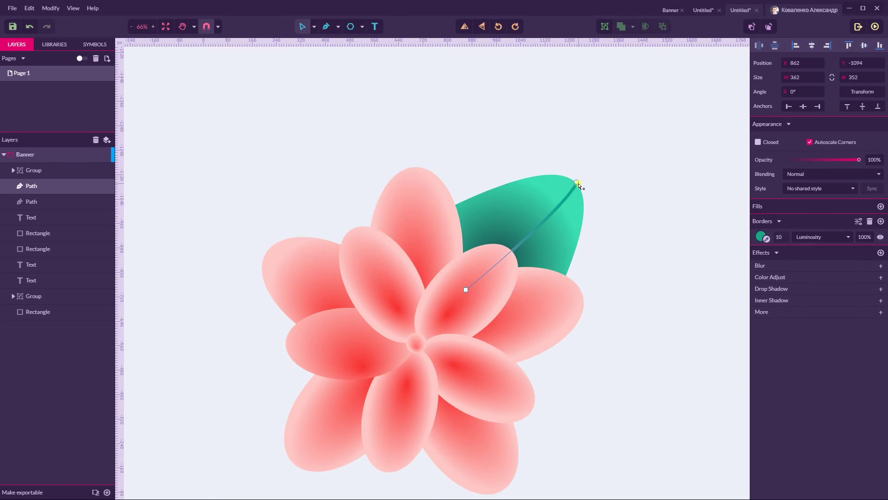
{"action": "left_click", "coordinate": [576, 183]}
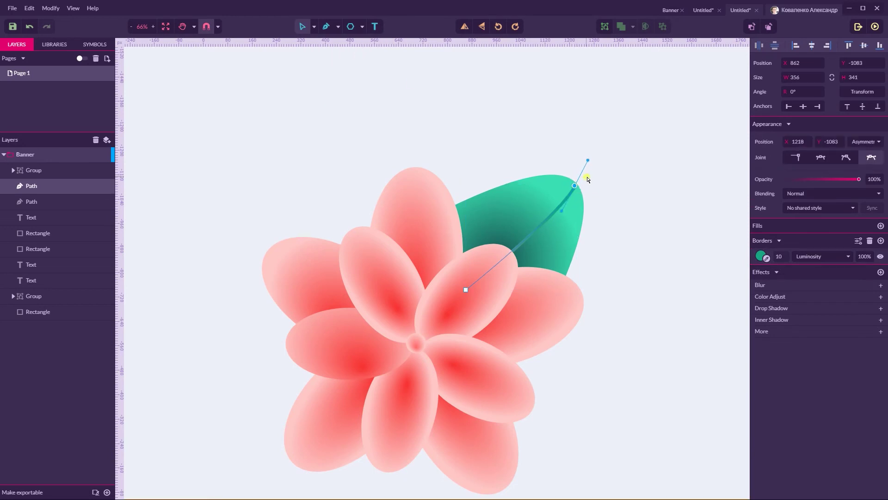
{"action": "left_click_drag", "start_coordinate": [588, 160], "coordinate": [579, 185]}
{"action": "left_click", "coordinate": [589, 187]}
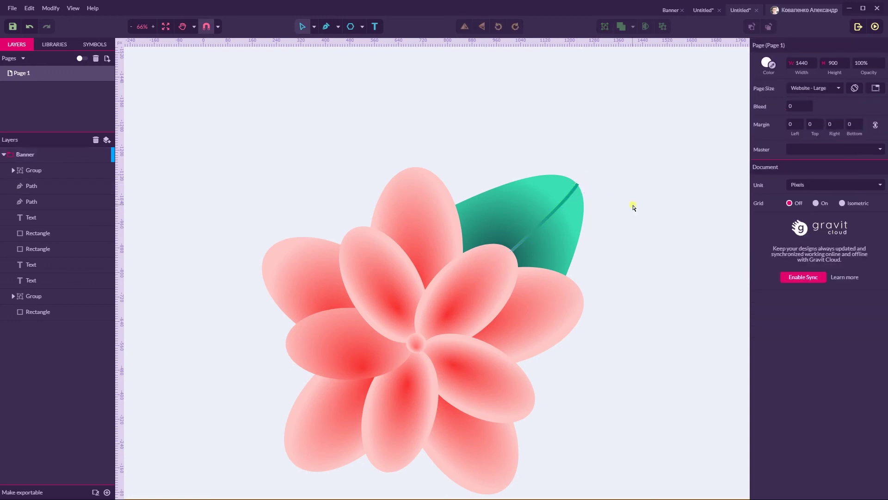
{"action": "key", "text": "p"}
{"action": "left_click", "coordinate": [524, 179]}
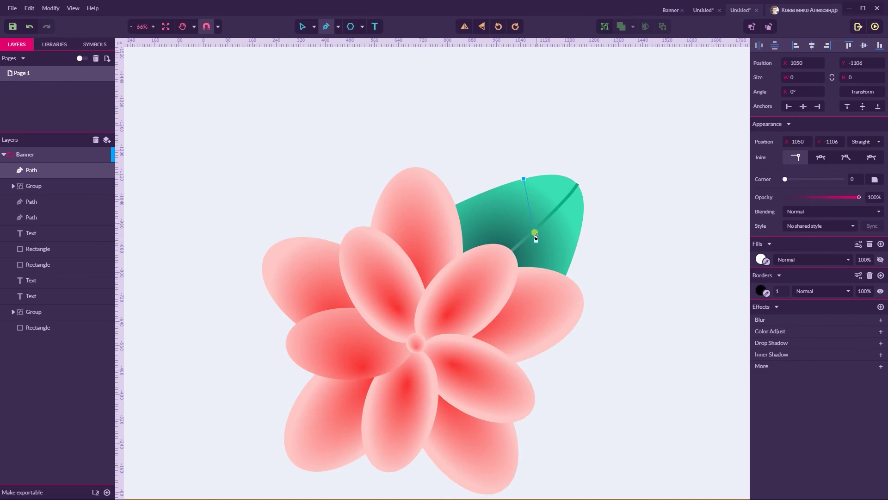
{"action": "left_click", "coordinate": [314, 27]}
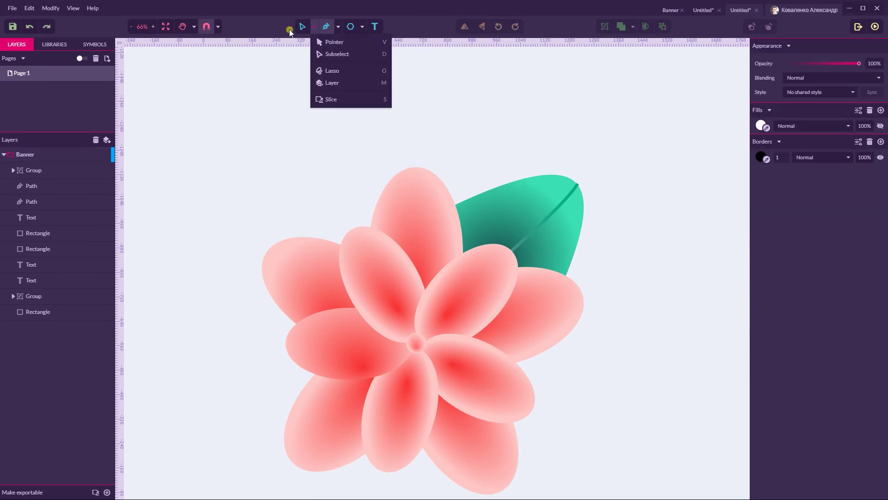
{"action": "left_click", "coordinate": [321, 45]}
Step: Create a new shared style named "Leave" from the leaf's vein path
{"action": "left_click", "coordinate": [539, 221]}
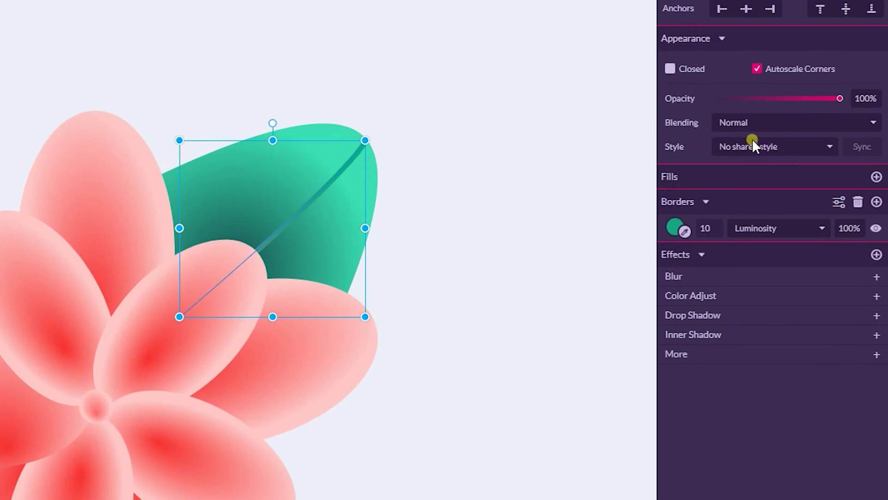
{"action": "left_click", "coordinate": [798, 179]}
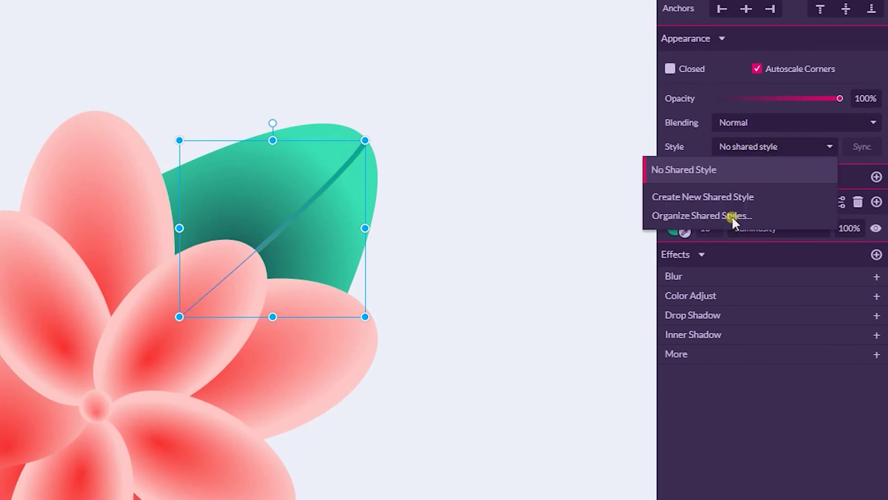
{"action": "left_click", "coordinate": [771, 216]}
{"action": "key", "text": "ctrl+a"}
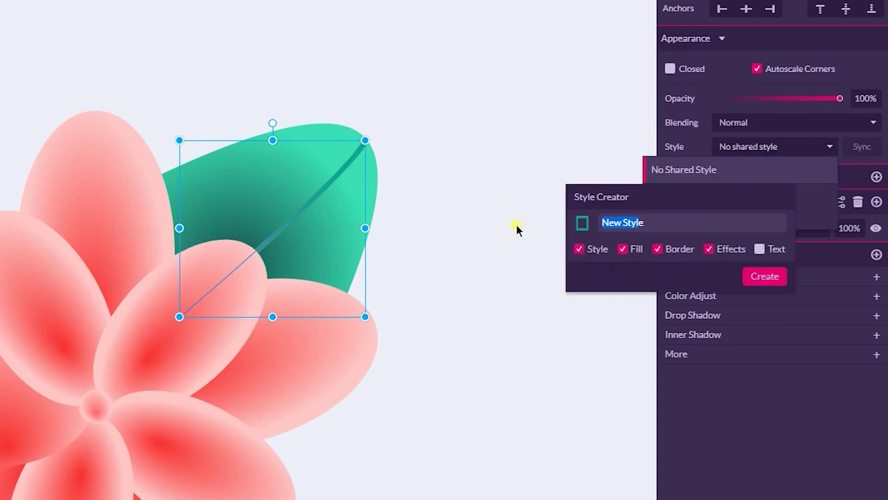
{"action": "key", "text": "BackSpace"}
{"action": "type", "text": "Leave"}
{"action": "left_click", "coordinate": [766, 274]}
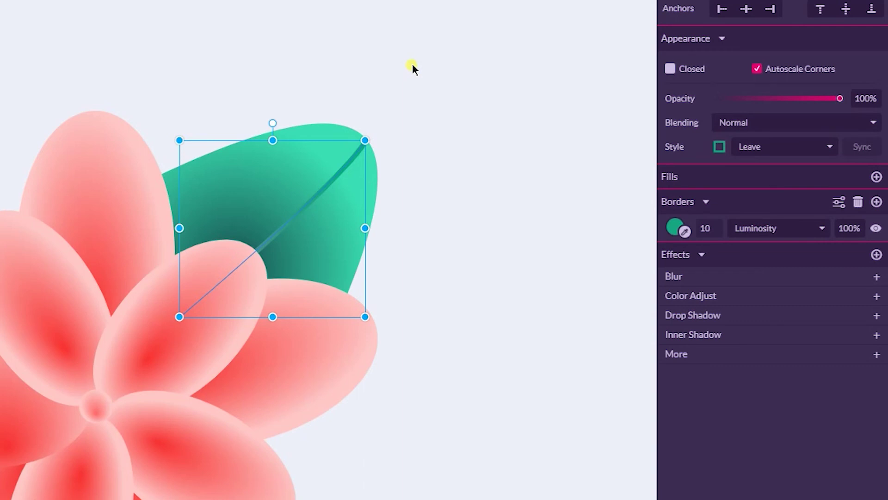
Step: Draw a curved side vein with the Pen tool from the leaf's upper edge to the central vein, ending at X 1058, Y -908
{"action": "key", "text": "p"}
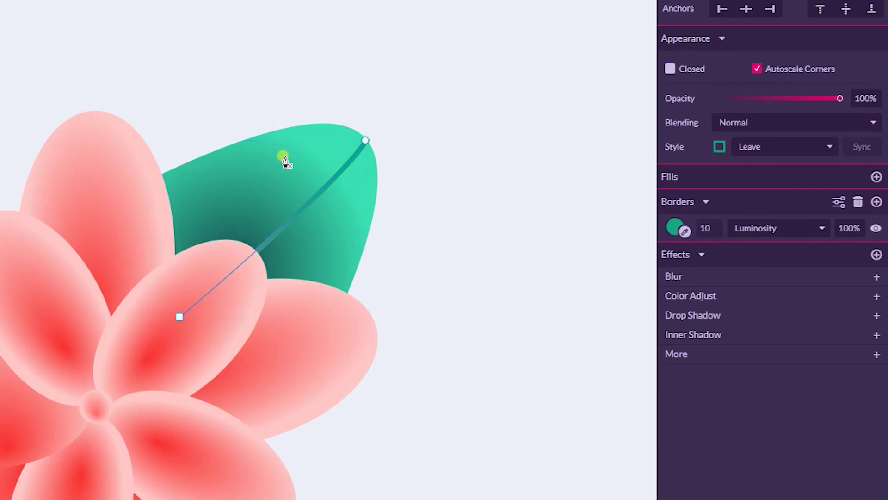
{"action": "left_click", "coordinate": [255, 135]}
{"action": "left_click_drag", "start_coordinate": [287, 227], "coordinate": [295, 240]}
{"action": "key", "text": "Escape"}
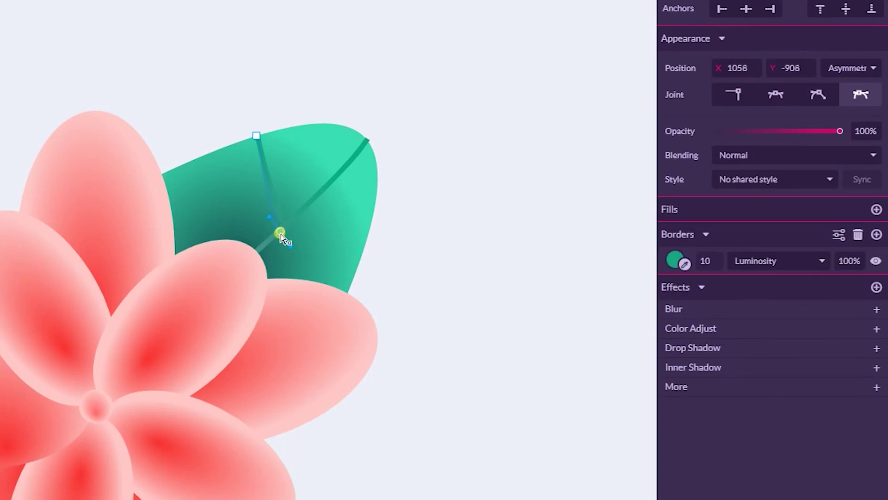
{"action": "left_click", "coordinate": [460, 172]}
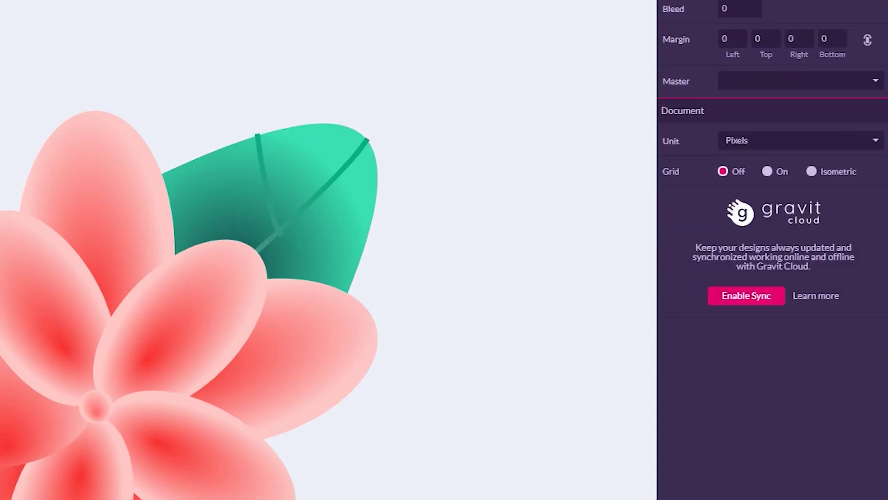
Step: Draw a curved lower side vein from the central vein to the leaf's outer edge at X 1223, Y -868 and apply the Leave style
{"action": "key", "text": "p"}
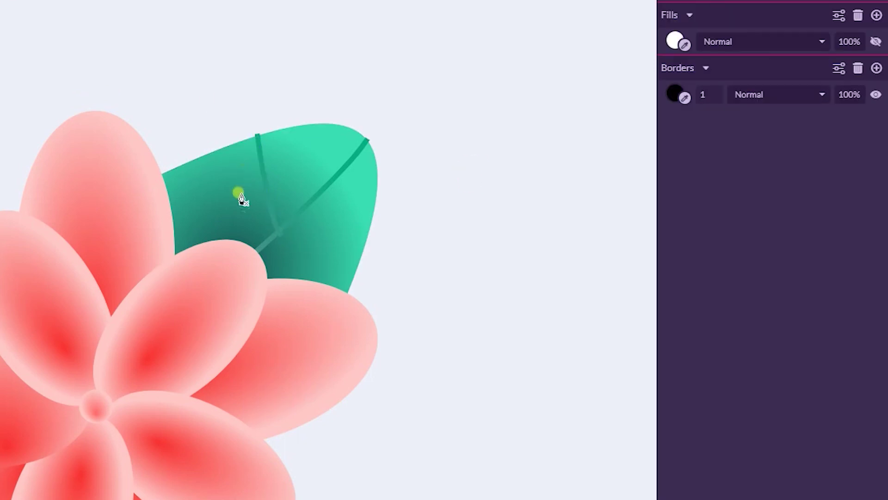
{"action": "left_click", "coordinate": [264, 244]}
{"action": "left_click_drag", "start_coordinate": [365, 252], "coordinate": [395, 240]}
{"action": "key", "text": "Escape"}
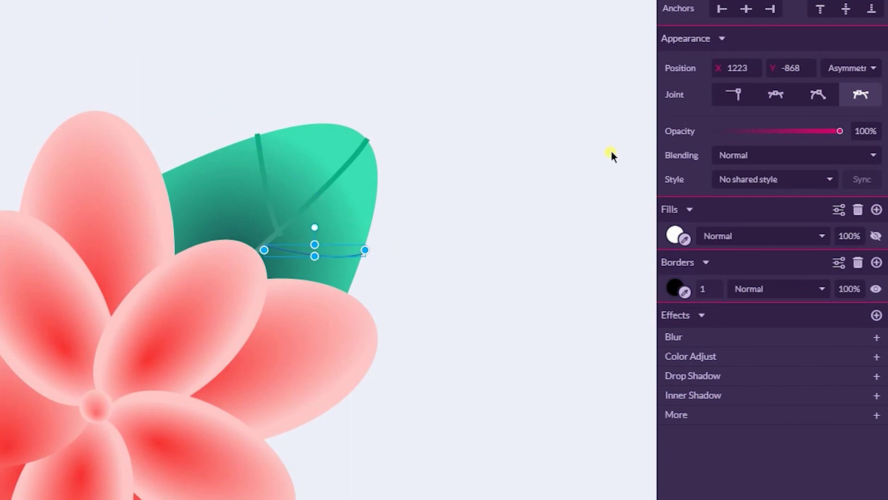
{"action": "left_click", "coordinate": [745, 181]}
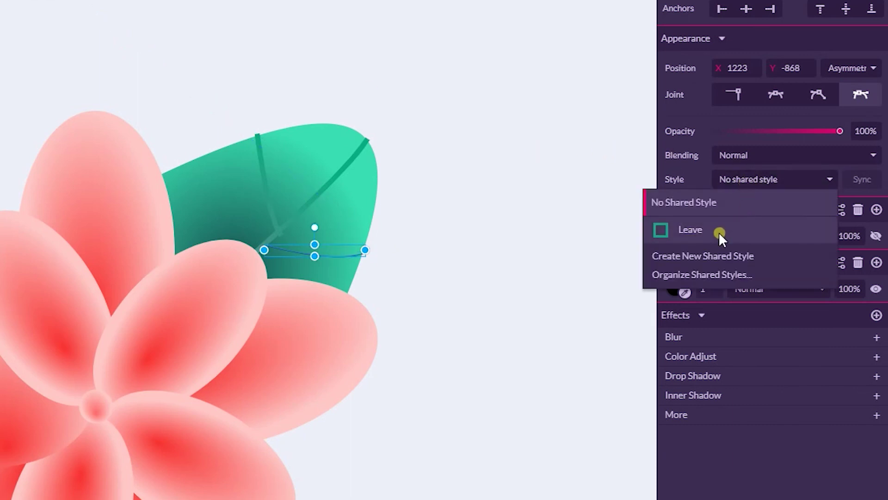
{"action": "left_click", "coordinate": [722, 229]}
{"action": "left_click", "coordinate": [523, 139]}
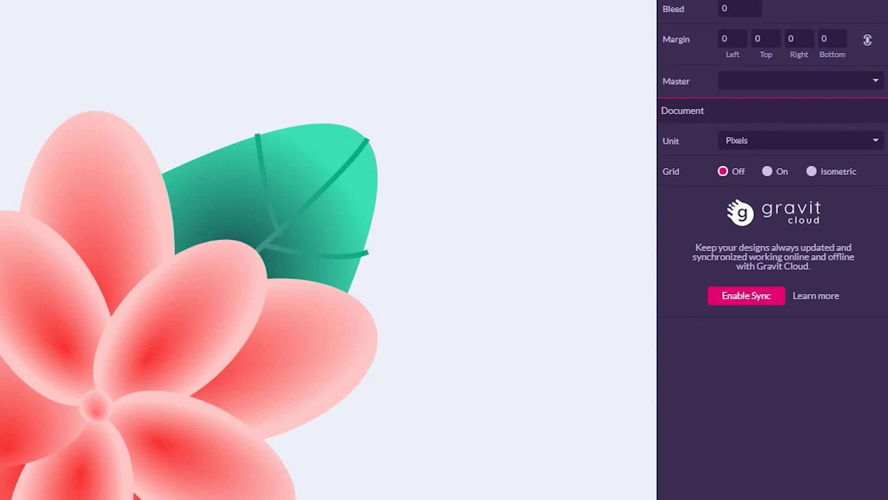
Step: Try to mask the three veins with the leaf shape
{"action": "left_click", "coordinate": [200, 149]}
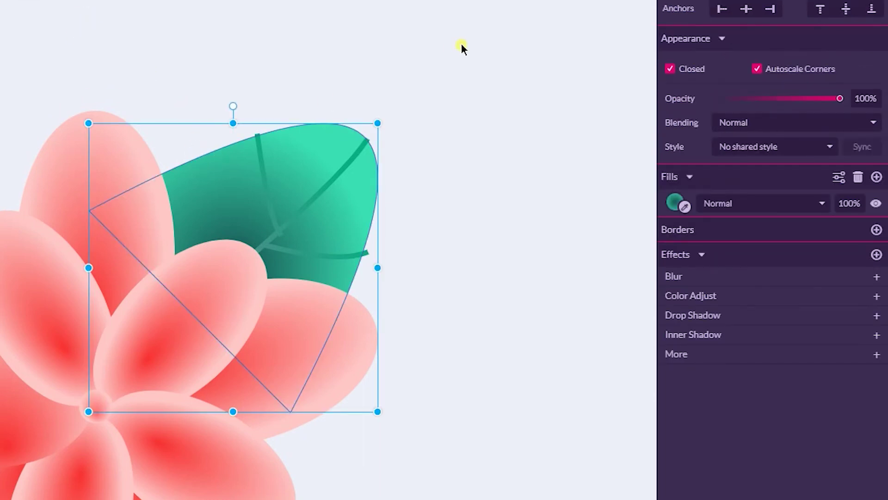
{"action": "left_click", "coordinate": [313, 195], "text": "shift"}
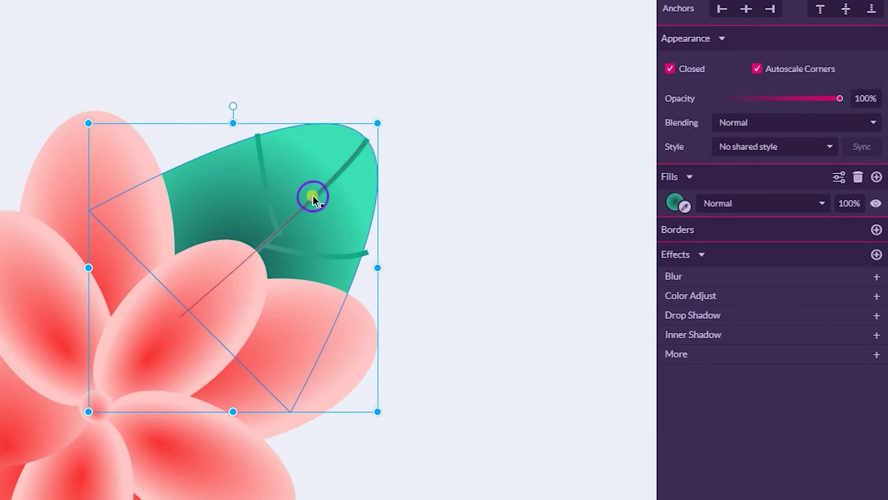
{"action": "left_click", "coordinate": [261, 196], "text": "shift"}
{"action": "left_click", "coordinate": [313, 257], "text": "shift"}
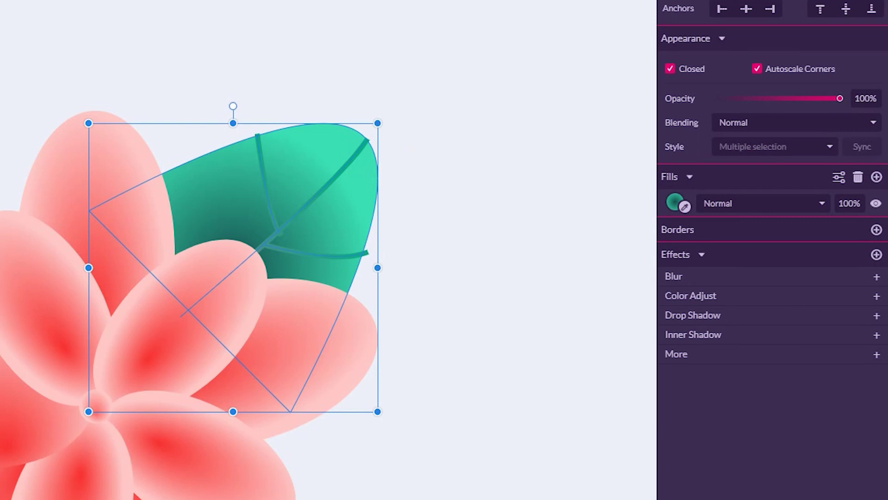
{"action": "right_click", "coordinate": [283, 173]}
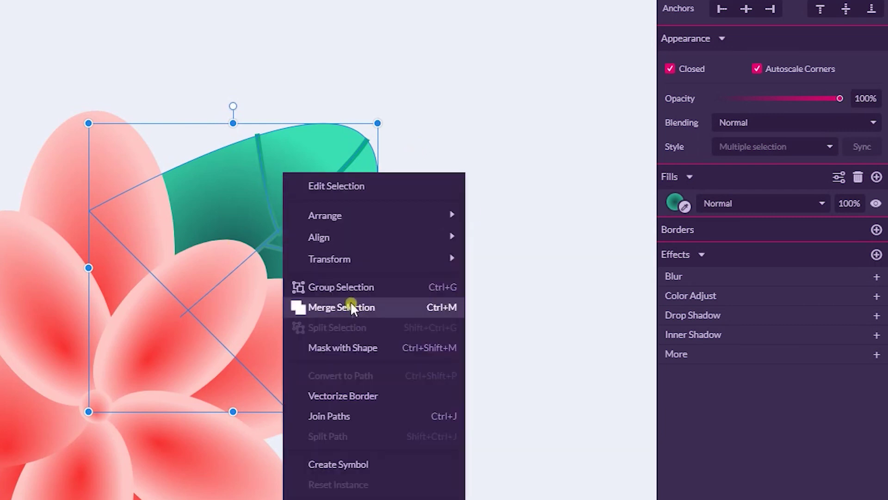
{"action": "left_click", "coordinate": [345, 347]}
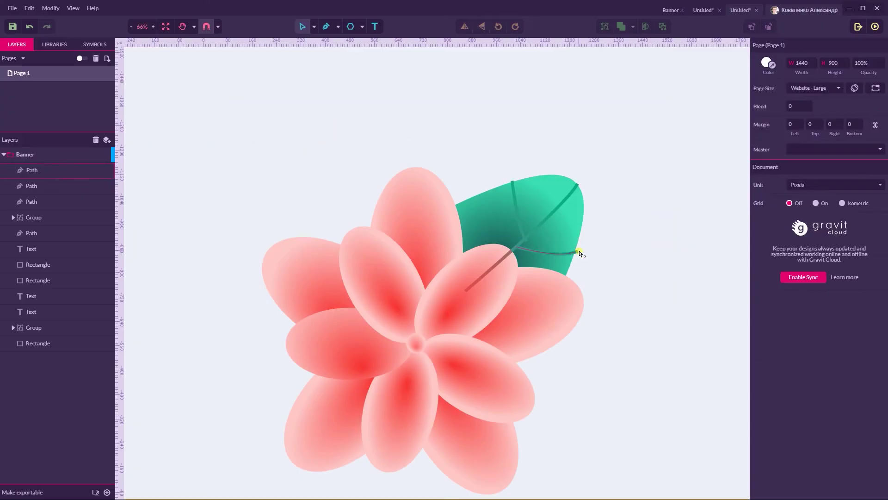
Step: Adjust the three veins' end nodes to fit inside the leaf, placing the upper side vein's inner node at X 1053, Y -911
{"action": "double_click", "coordinate": [369, 254]}
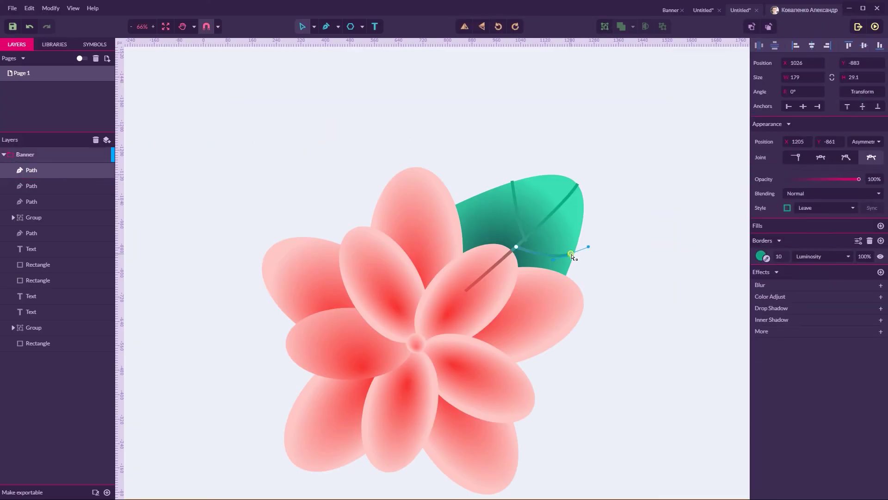
{"action": "left_click_drag", "start_coordinate": [591, 250], "coordinate": [574, 258]}
{"action": "double_click", "coordinate": [524, 239]}
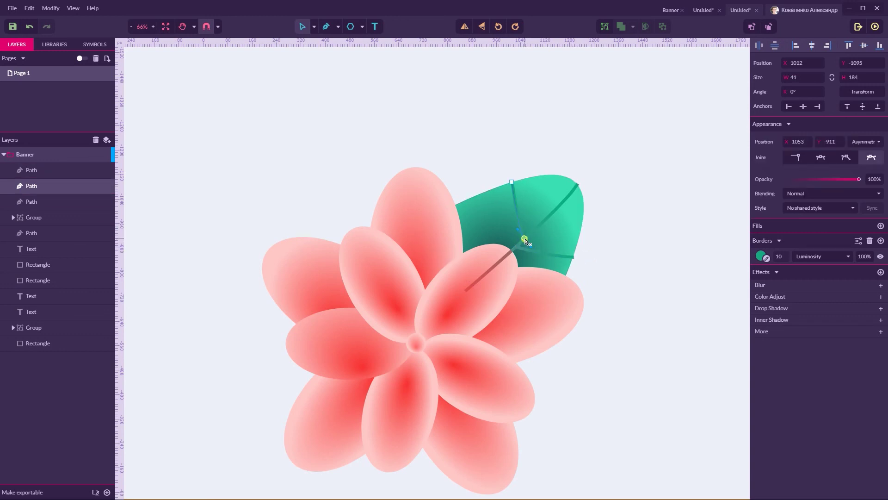
{"action": "left_click", "coordinate": [619, 158]}
{"action": "double_click", "coordinate": [579, 185]}
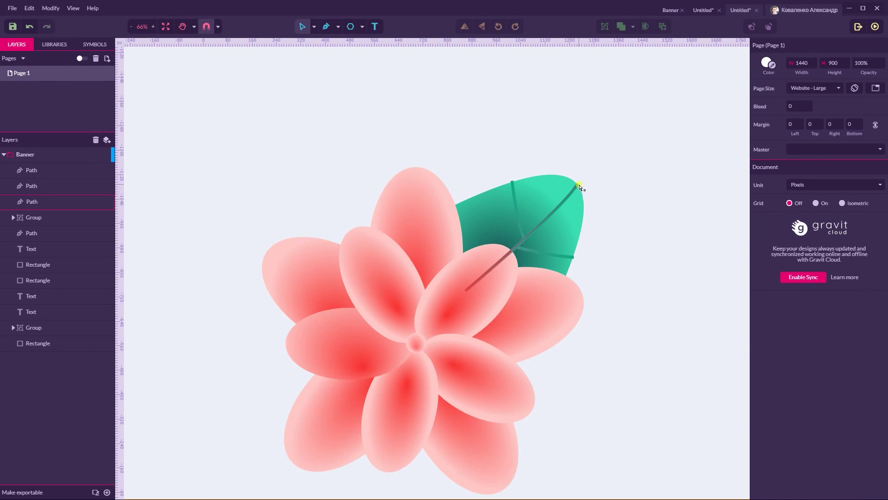
{"action": "left_click", "coordinate": [514, 186]}
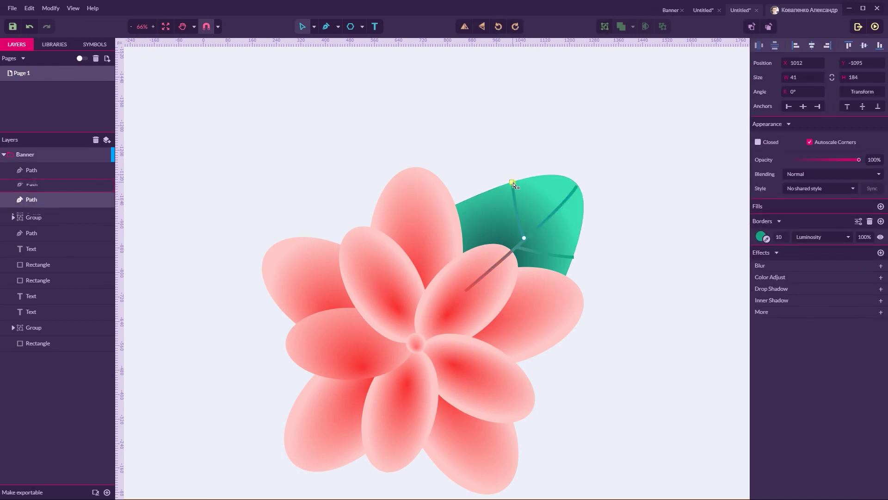
{"action": "double_click", "coordinate": [514, 185]}
{"action": "left_click", "coordinate": [506, 151]}
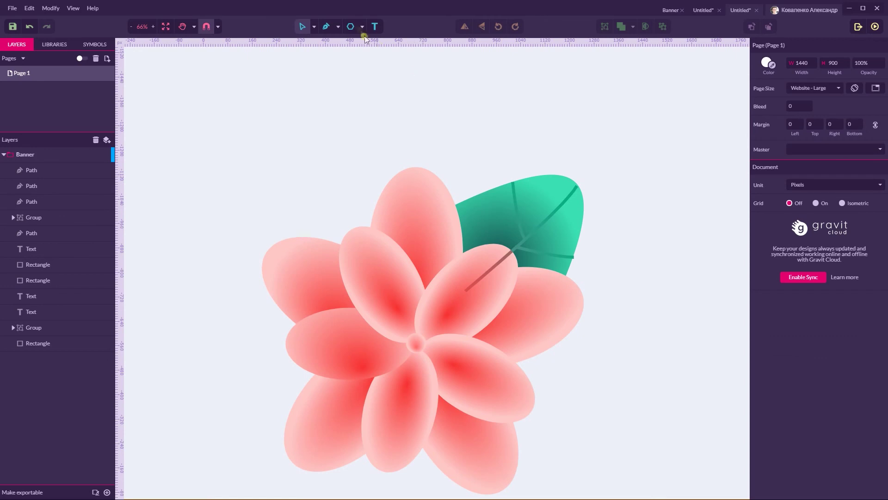
Step: Select the whole flower with its leaf and veins and group them
{"action": "left_click", "coordinate": [314, 26]}
{"action": "left_click", "coordinate": [330, 43]}
{"action": "left_click_drag", "start_coordinate": [197, 108], "coordinate": [705, 450]}
{"action": "key", "text": "ctrl+g"}
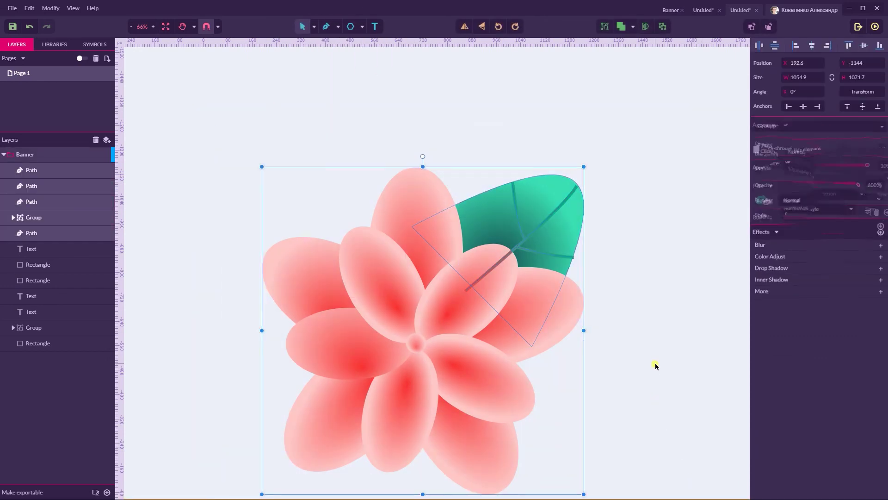
Step: Move the flower group out of the Banner layer into a new layer named "Flower"
{"action": "left_click_drag", "start_coordinate": [34, 170], "coordinate": [34, 151]}
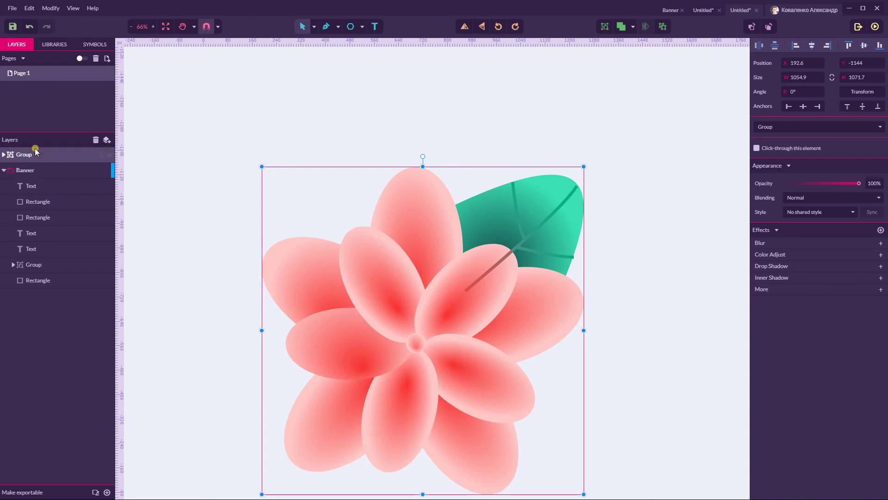
{"action": "left_click", "coordinate": [3, 171]}
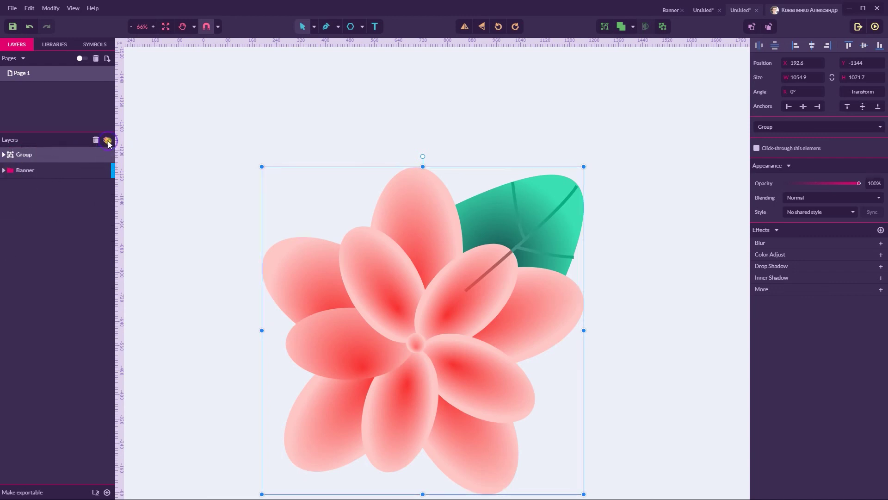
{"action": "left_click", "coordinate": [107, 139]}
{"action": "double_click", "coordinate": [34, 156]}
{"action": "type", "text": "Flower"}
{"action": "key", "text": "Return"}
Step: Duplicate the flower group within the Flower layer and select the lower copy
{"action": "key", "text": "ctrl+minus"}
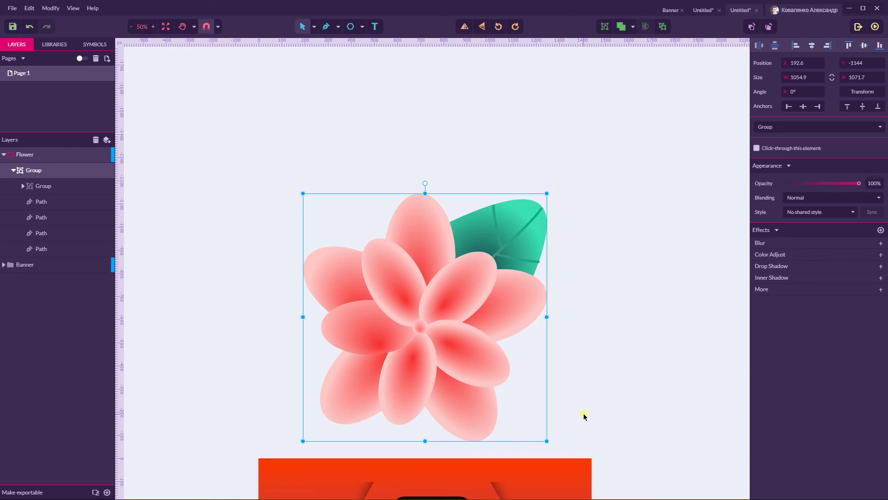
{"action": "left_click", "coordinate": [21, 185]}
{"action": "left_click", "coordinate": [24, 188]}
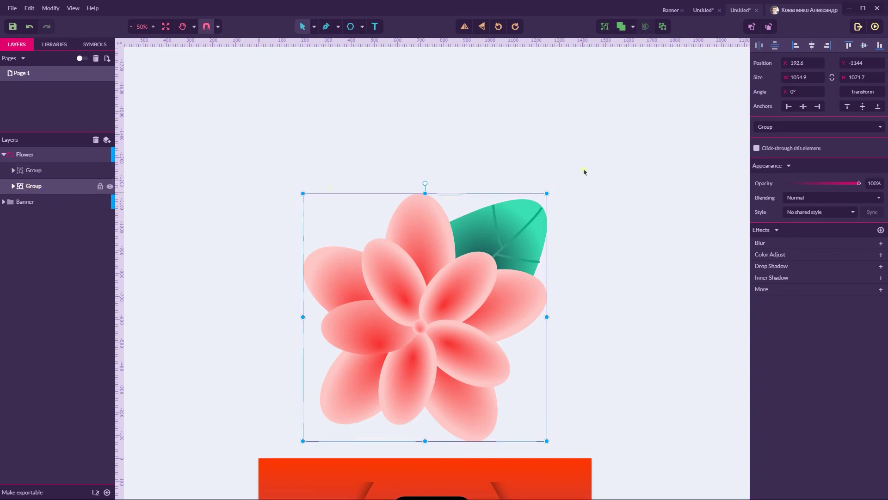
Step: Merge the lower flower group with Union and convert the compound shape to a path
{"action": "left_click", "coordinate": [633, 27]}
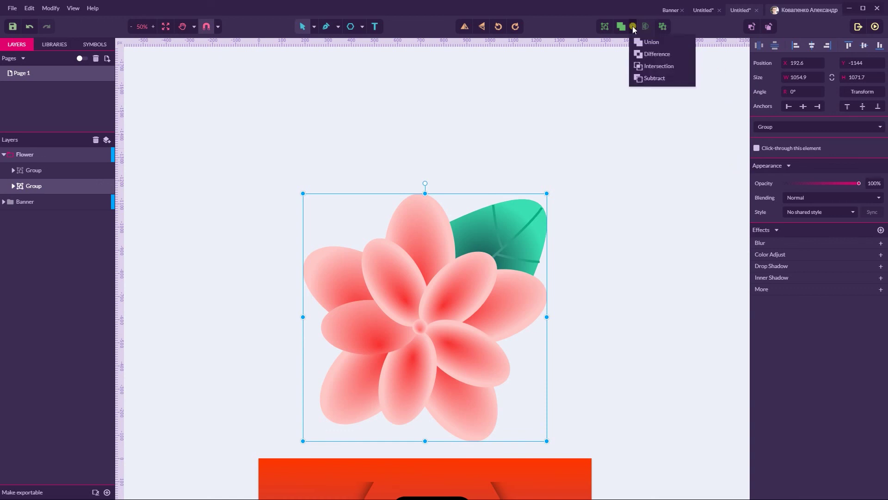
{"action": "left_click", "coordinate": [649, 44]}
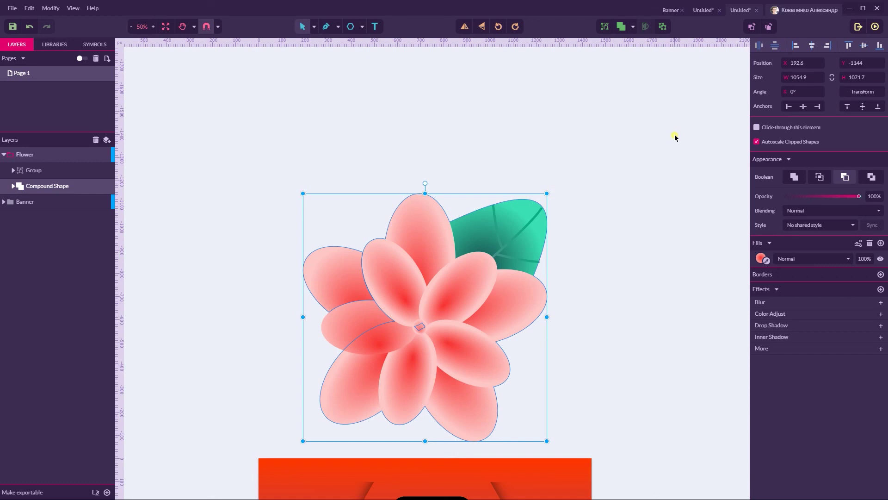
{"action": "key", "text": "ctrl+shift+p"}
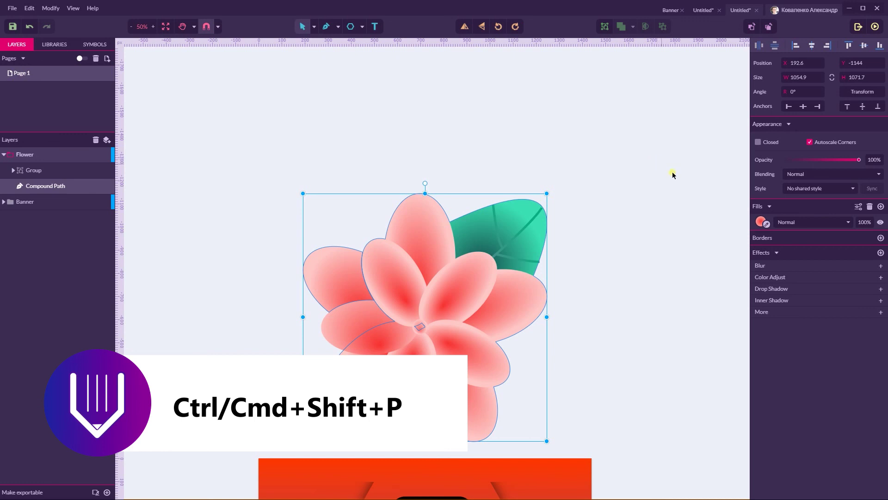
Step: Change the compound path's fill to solid dark red #801B1B and add a Blur effect with radius 27.3
{"action": "left_click", "coordinate": [760, 222]}
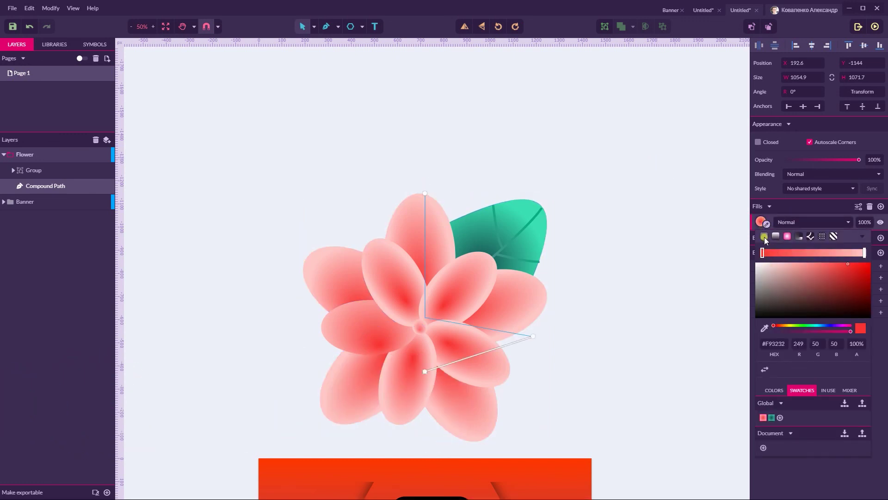
{"action": "left_click", "coordinate": [765, 237]}
{"action": "left_click_drag", "start_coordinate": [857, 245], "coordinate": [846, 270]}
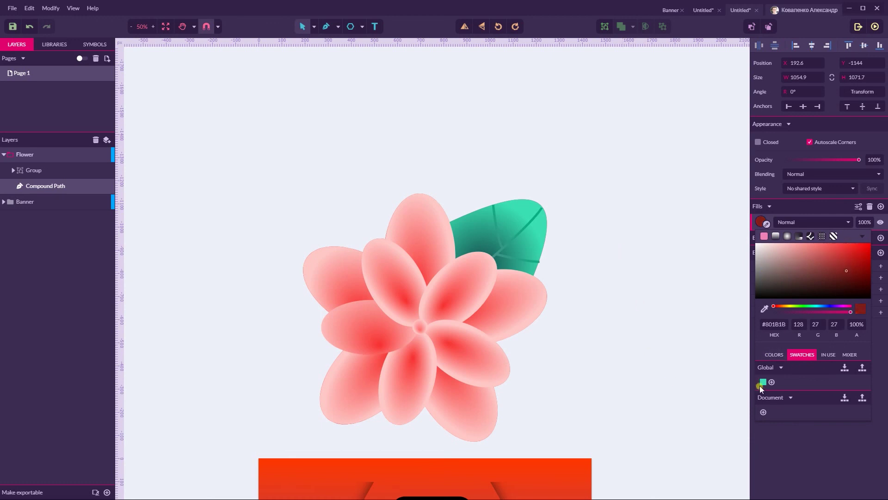
{"action": "left_click", "coordinate": [807, 209]}
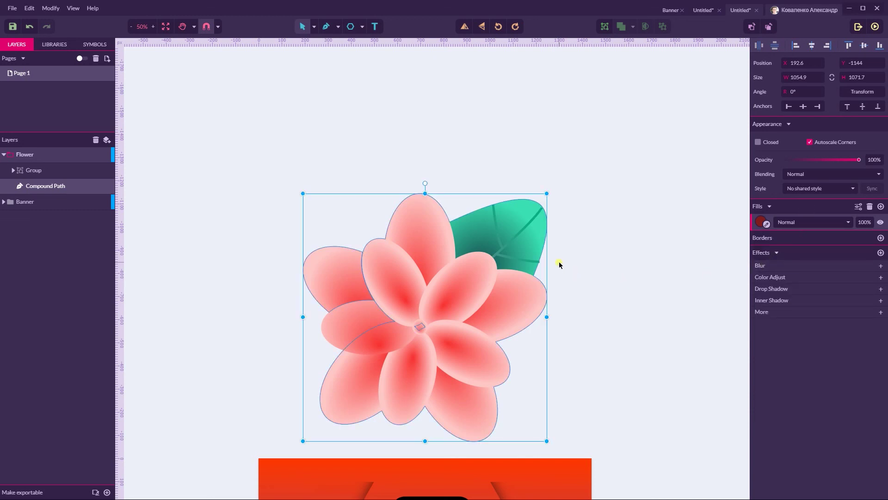
{"action": "left_click", "coordinate": [768, 266]}
{"action": "left_click_drag", "start_coordinate": [792, 285], "coordinate": [826, 287]}
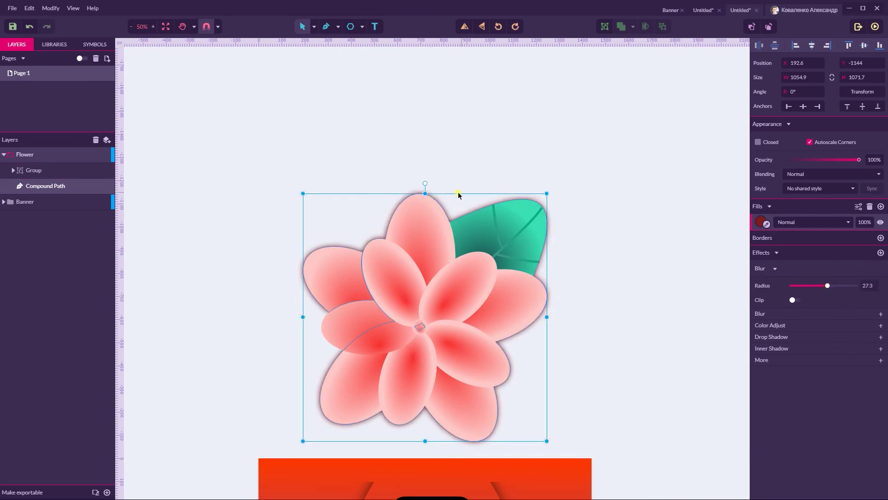
Step: Offset the blurred shadow by resizing it to Y -1112 and height 1054, and raise its blur radius to 41.1
{"action": "left_click_drag", "start_coordinate": [424, 193], "coordinate": [425, 201]}
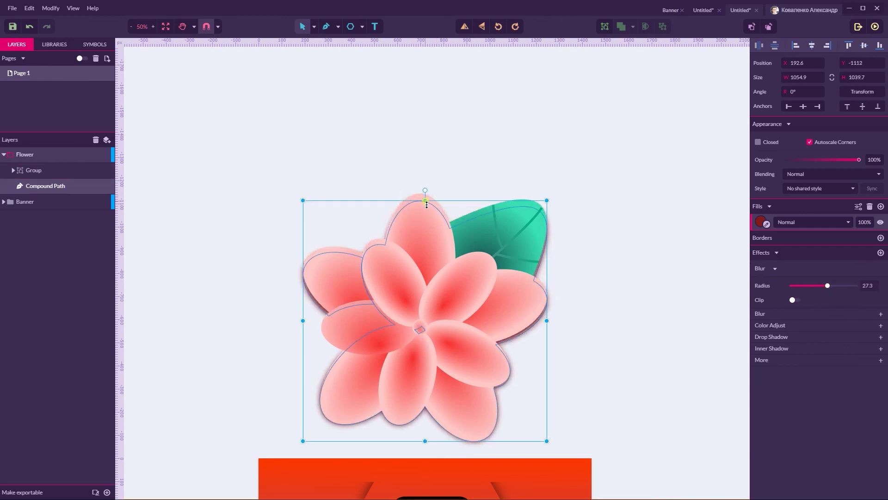
{"action": "left_click_drag", "start_coordinate": [422, 447], "coordinate": [425, 447]}
{"action": "scroll", "coordinate": [631, 285], "scroll_direction": "down", "scroll_amount": 2}
{"action": "scroll", "coordinate": [630, 285], "scroll_direction": "down", "scroll_amount": 2}
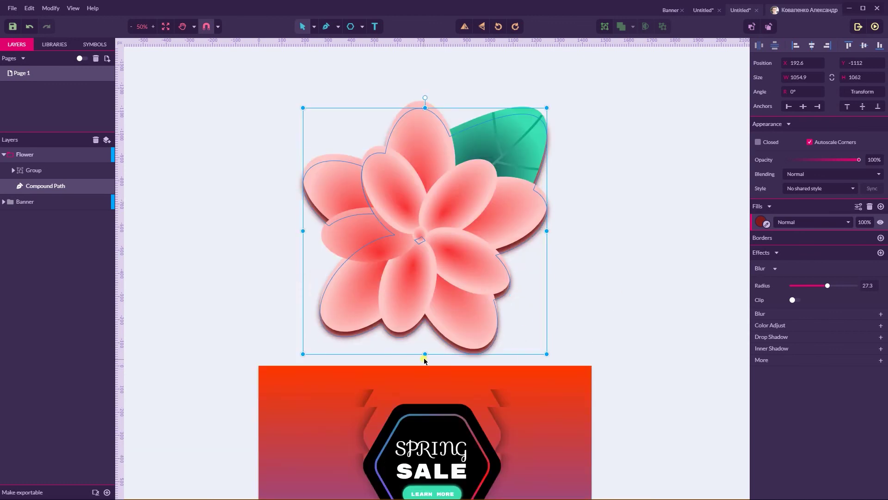
{"action": "left_click_drag", "start_coordinate": [427, 359], "coordinate": [428, 356]}
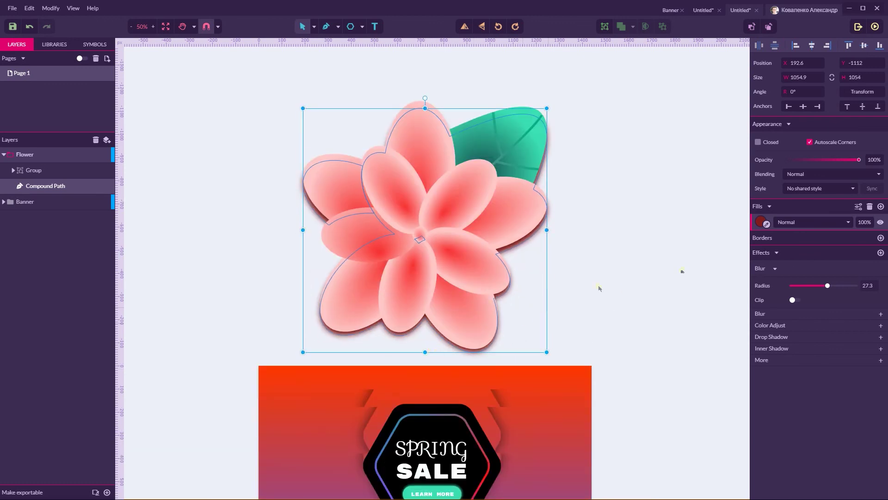
{"action": "left_click_drag", "start_coordinate": [827, 286], "coordinate": [846, 285]}
{"action": "left_click", "coordinate": [639, 251]}
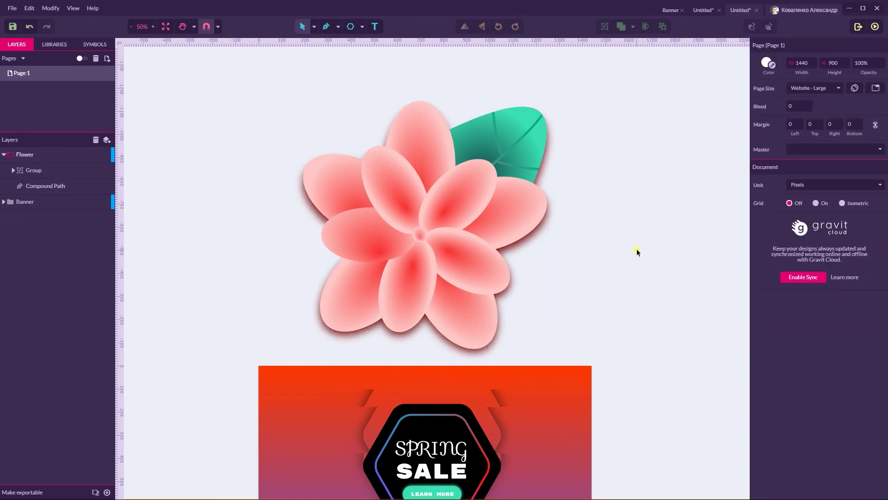
Step: Lower the shadow path's opacity and group the shadow with the flower
{"action": "left_click_drag", "start_coordinate": [252, 99], "coordinate": [614, 334]}
{"action": "left_click", "coordinate": [359, 341]}
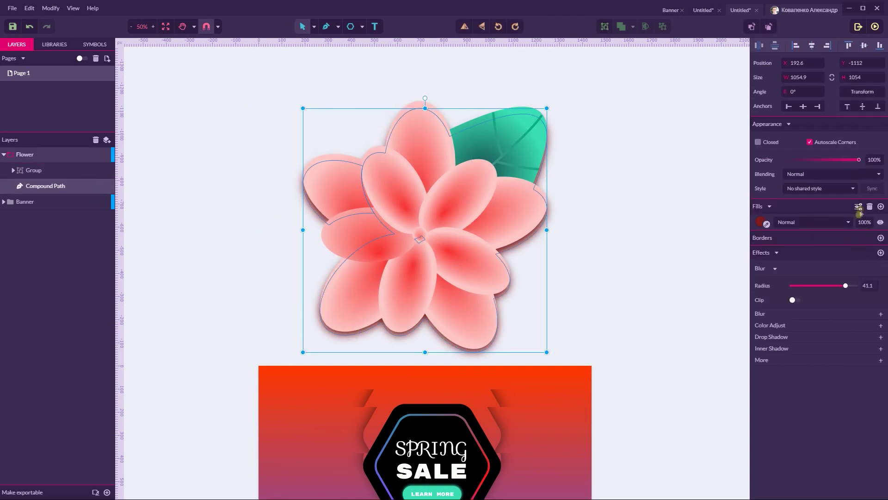
{"action": "left_click_drag", "start_coordinate": [859, 160], "coordinate": [841, 160]}
{"action": "left_click_drag", "start_coordinate": [236, 94], "coordinate": [614, 353]}
{"action": "key", "text": "ctrl+g"}
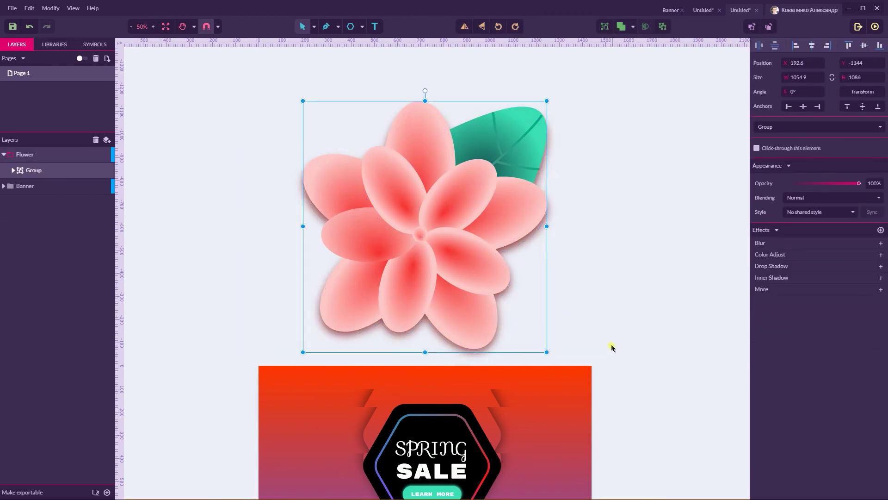
Step: Scale the flower group down proportionally to about 388 by 399 and place it on the banner beside the hexagon badge's right edge
{"action": "key", "text": "ctrl+minus"}
{"action": "key", "text": "ctrl+minus"}
{"action": "key", "text": "ctrl+minus"}
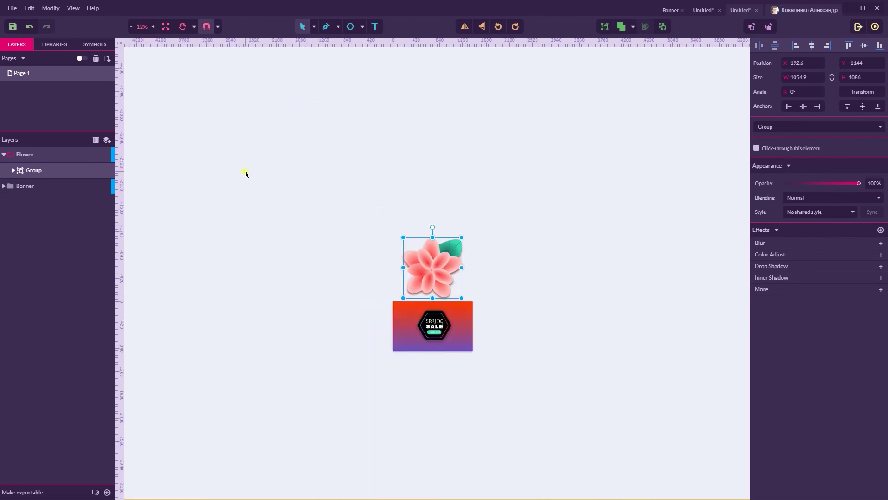
{"action": "key", "text": "ctrl+plus"}
{"action": "key", "text": "ctrl+plus"}
{"action": "key", "text": "ctrl+plus"}
{"action": "key", "text": "space"}
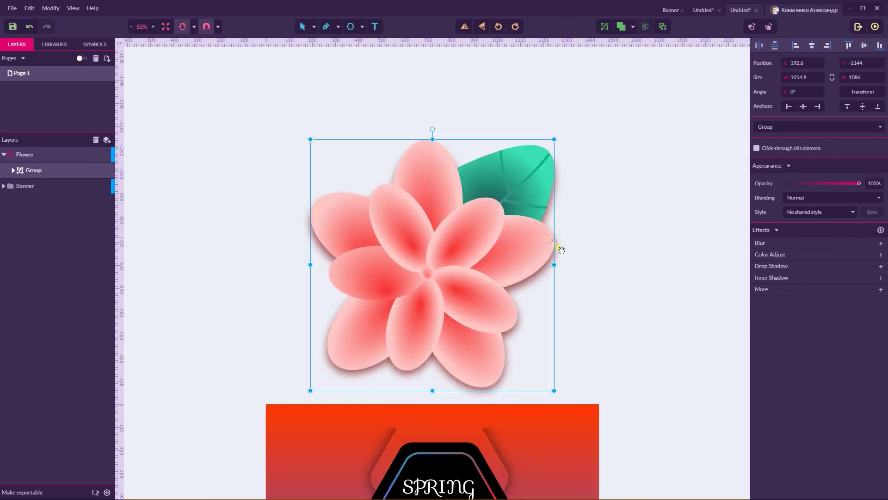
{"action": "left_click_drag", "start_coordinate": [551, 240], "coordinate": [564, 143]}
{"action": "left_click_drag", "start_coordinate": [501, 266], "coordinate": [604, 498]}
{"action": "left_click_drag", "start_coordinate": [593, 365], "coordinate": [560, 394]}
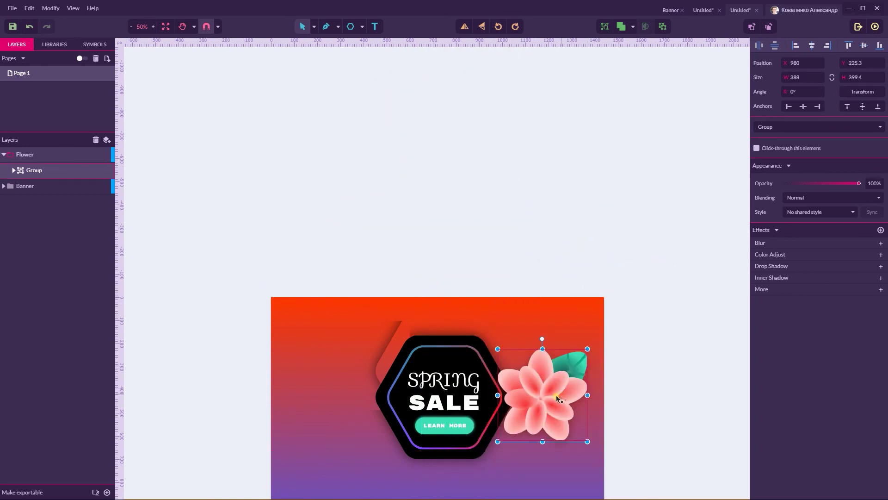
Step: Duplicate the flower to the badge's lower-right corner and left edge, scaling the left copy to about 274 by 282 at X 279, Y 221
{"action": "left_click_drag", "start_coordinate": [529, 369], "coordinate": [500, 467]}
{"action": "left_click_drag", "start_coordinate": [385, 443], "coordinate": [377, 400]}
{"action": "left_click_drag", "start_coordinate": [414, 356], "coordinate": [401, 371]}
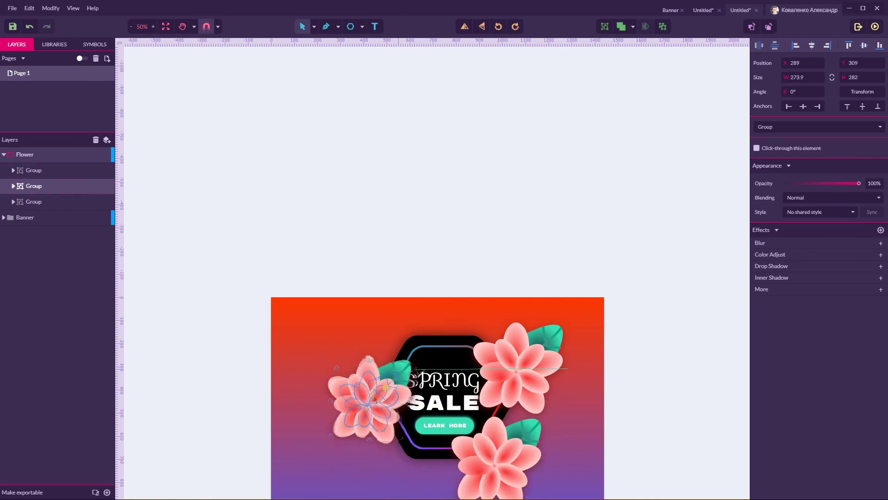
{"action": "left_click_drag", "start_coordinate": [369, 408], "coordinate": [367, 386]}
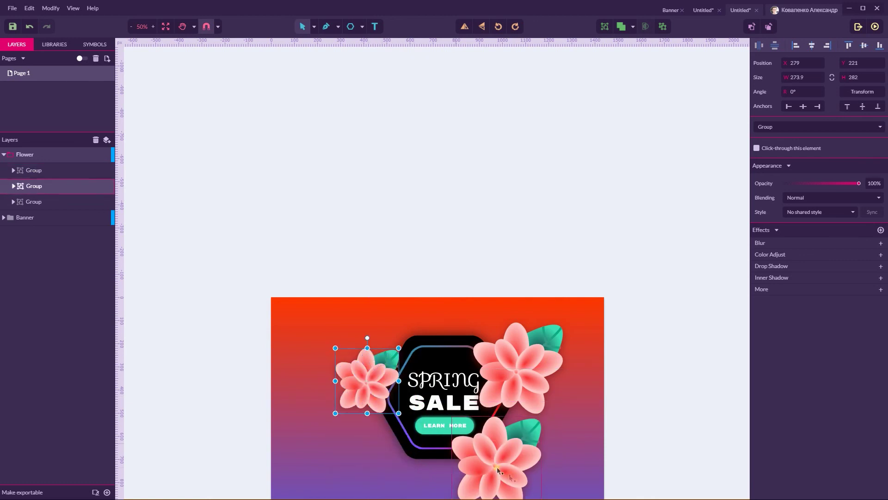
Step: Scale the flower at the badge's lower-right corner down to about 336 by 346, then deselect it
{"action": "left_click", "coordinate": [527, 430]}
{"action": "left_click_drag", "start_coordinate": [541, 417], "coordinate": [535, 423]}
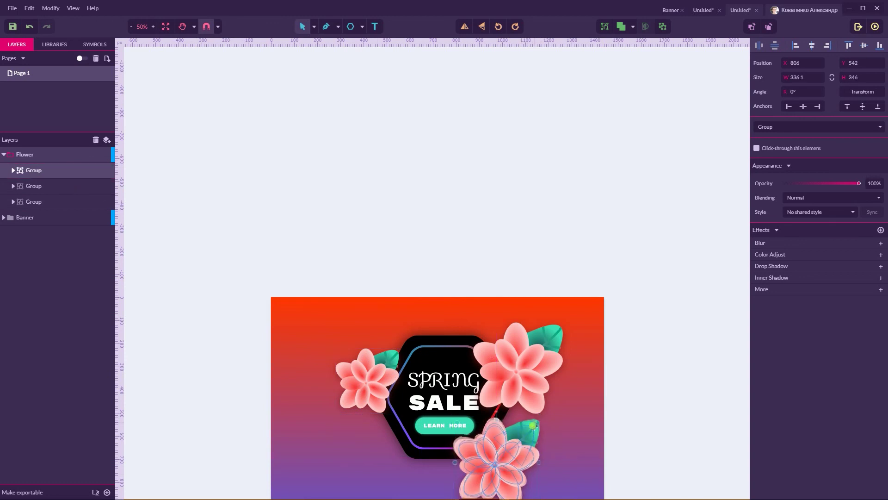
{"action": "left_click", "coordinate": [597, 237]}
{"action": "scroll", "coordinate": [598, 237], "scroll_direction": "down", "scroll_amount": 5}
{"action": "scroll", "coordinate": [598, 238], "scroll_direction": "up", "scroll_amount": 2}
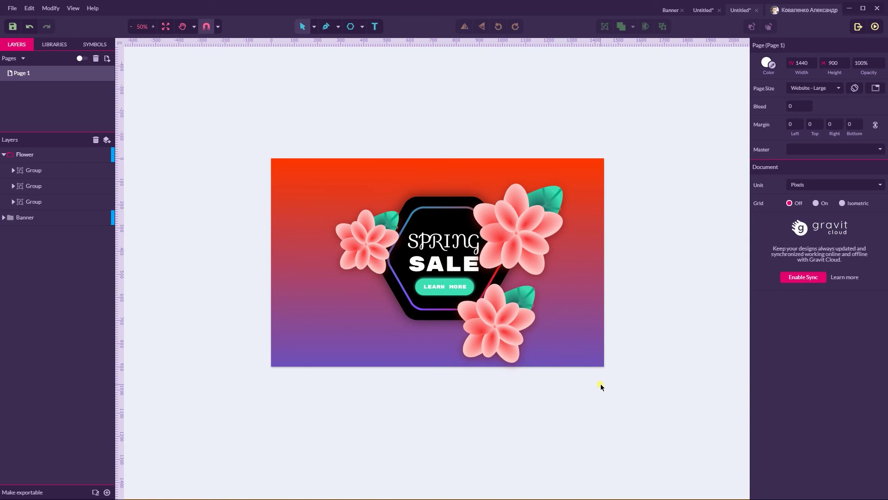
Step: Enable Autoscale Borders for the upper-right flower's leaf vein path and sync the change to the Leave shared style
{"action": "left_click", "coordinate": [552, 203]}
{"action": "left_click", "coordinate": [553, 203]}
{"action": "left_click", "coordinate": [553, 203]}
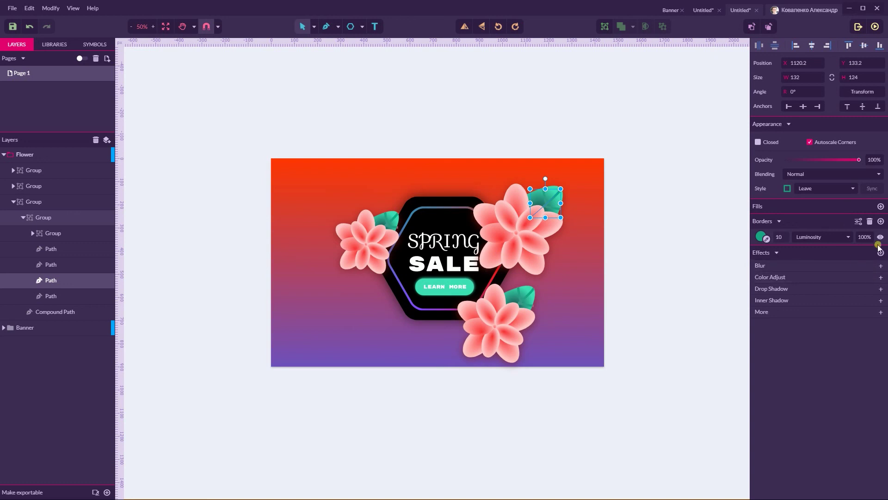
{"action": "left_click", "coordinate": [858, 221]}
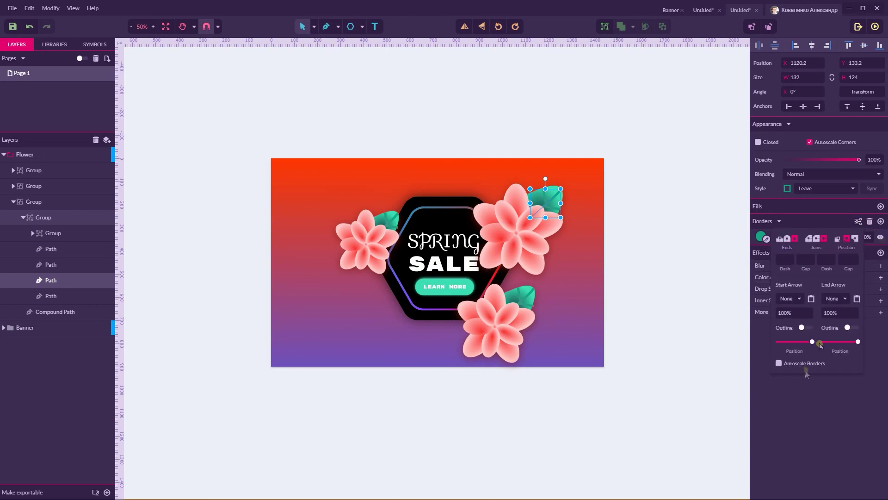
{"action": "left_click", "coordinate": [779, 363]}
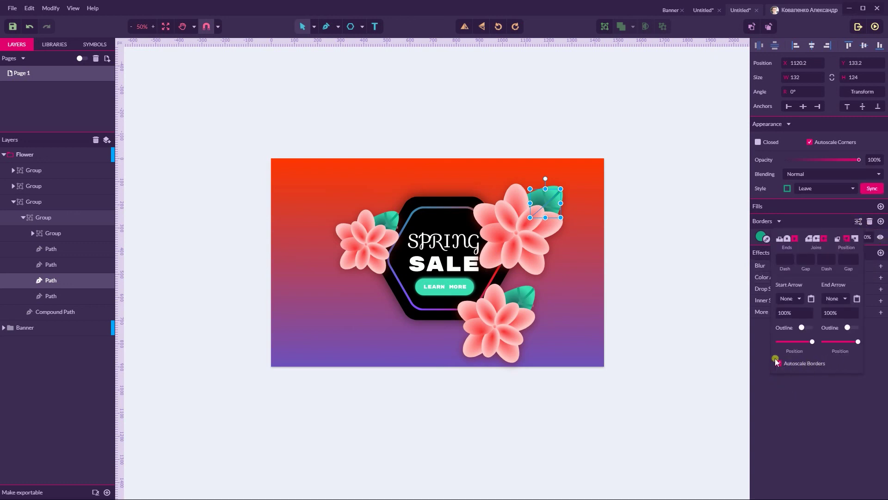
{"action": "left_click", "coordinate": [865, 187]}
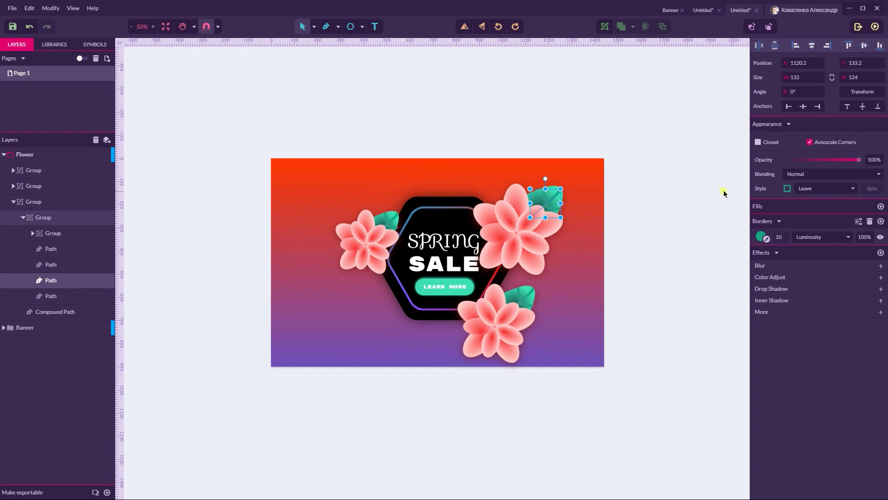
{"action": "left_click", "coordinate": [635, 177]}
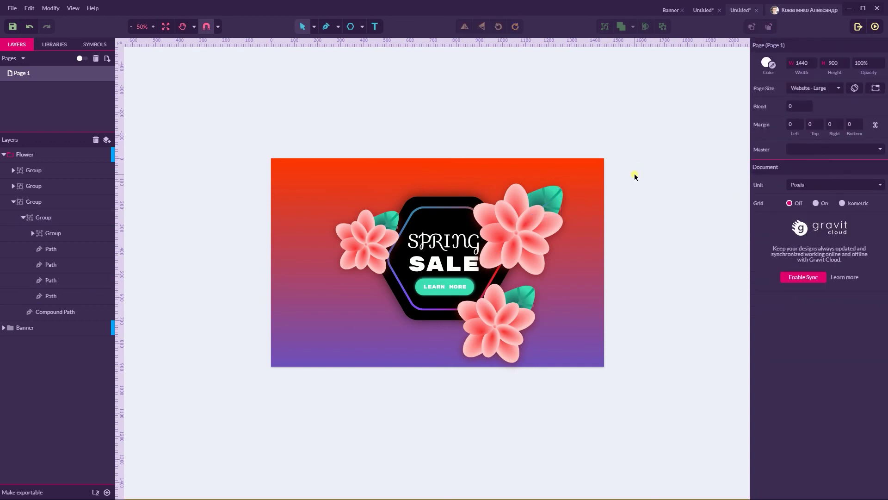